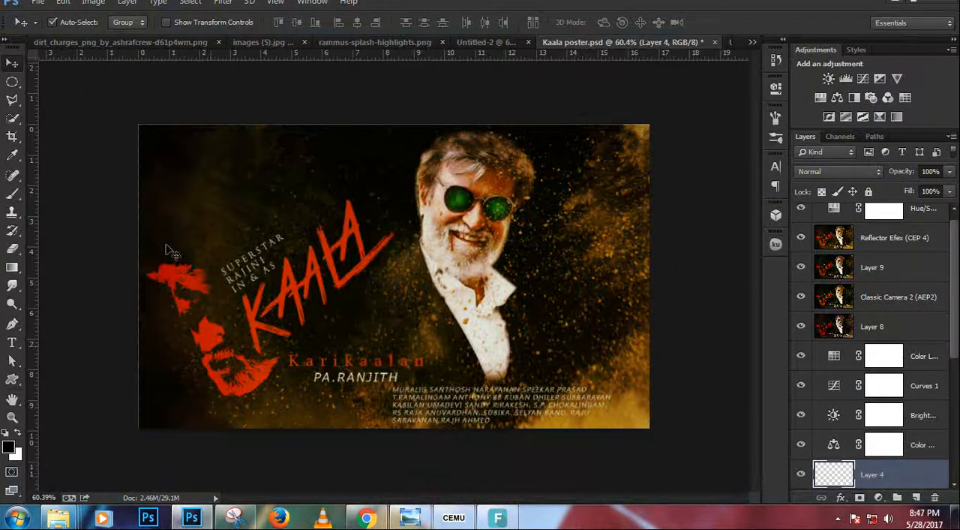
Switch to the images (5).jpg photo and invert its colours for tracing with the Pen tool.
{"action": "scroll", "coordinate": [341, 264], "scroll_direction": "up", "scroll_amount": 1}
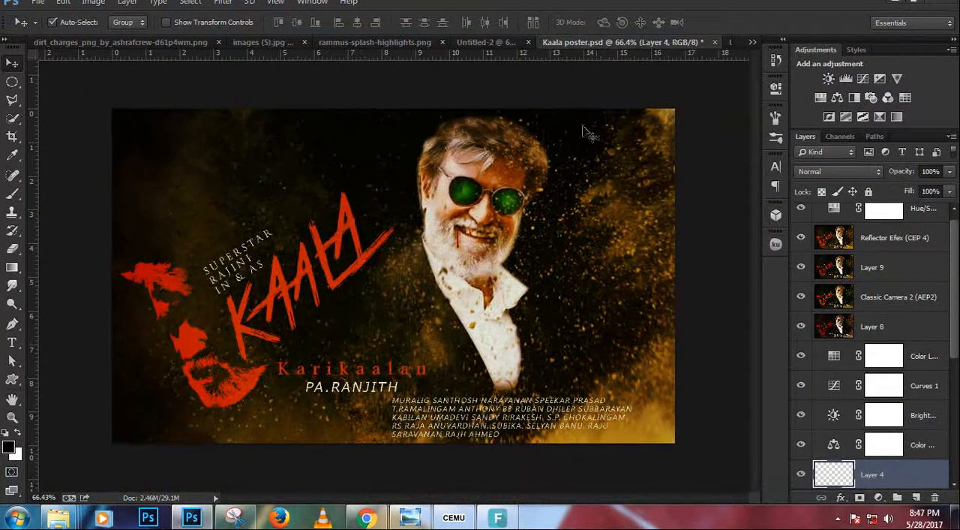
{"action": "left_click", "coordinate": [236, 44]}
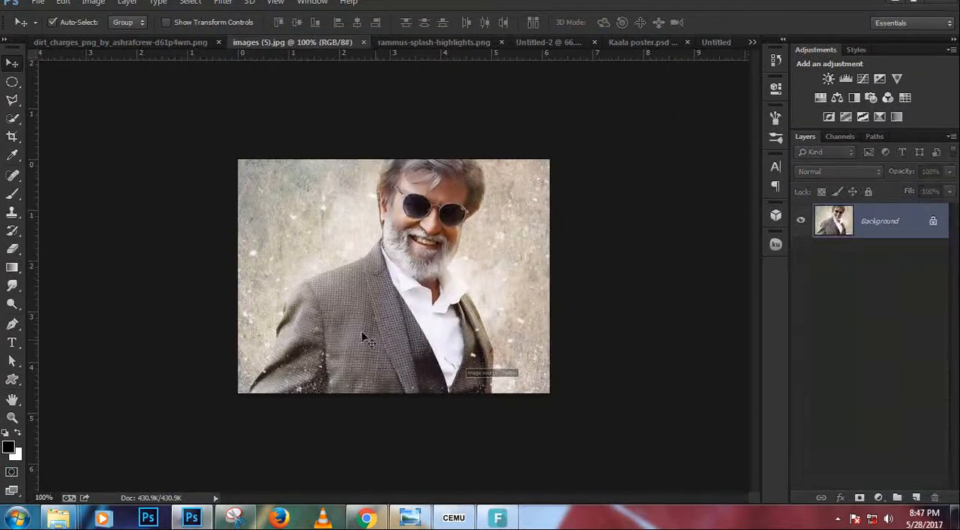
{"action": "key", "text": "p"}
{"action": "scroll", "coordinate": [251, 381], "scroll_direction": "up", "scroll_amount": 5}
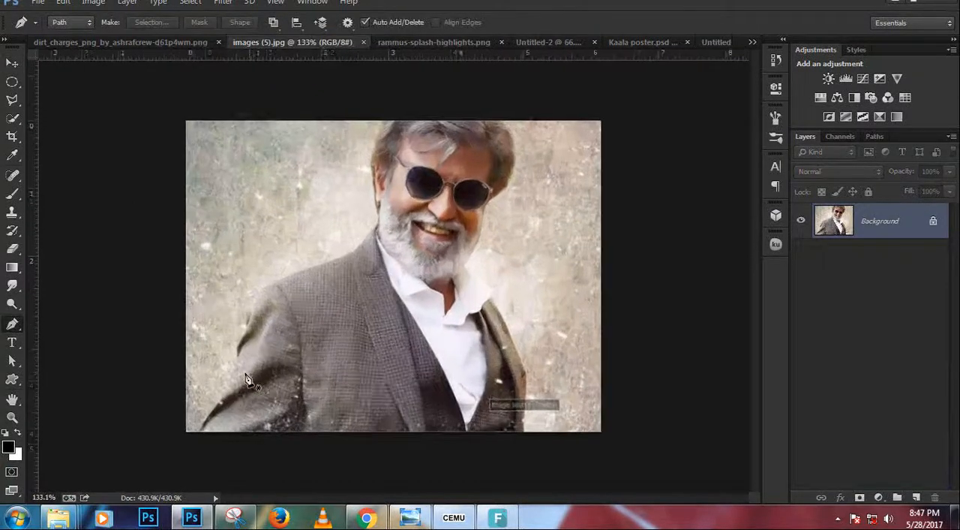
{"action": "scroll", "coordinate": [246, 368], "scroll_direction": "down", "scroll_amount": 2}
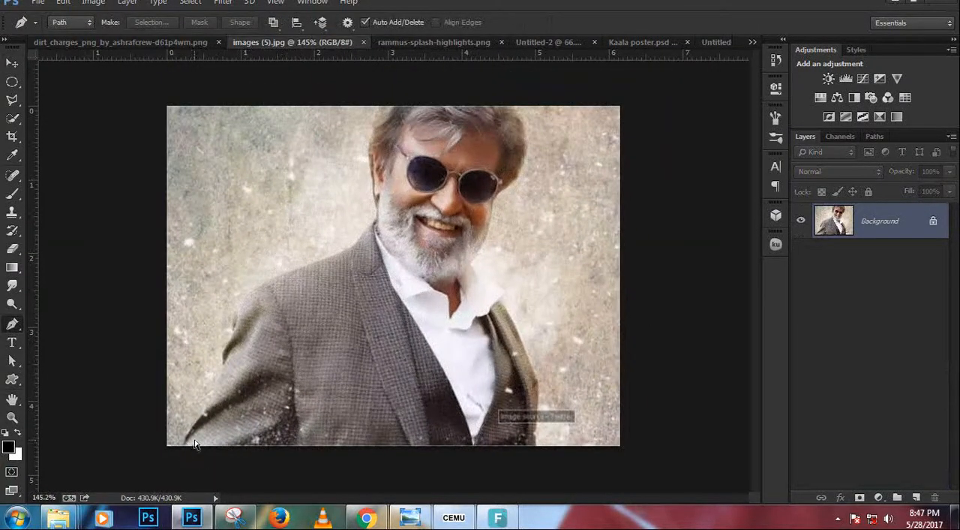
{"action": "key", "text": "ctrl+i"}
Trace a Pen path from the photo's bottom edge up the sleeve and over the shoulder to the jacket collar.
{"action": "left_click", "coordinate": [189, 446]}
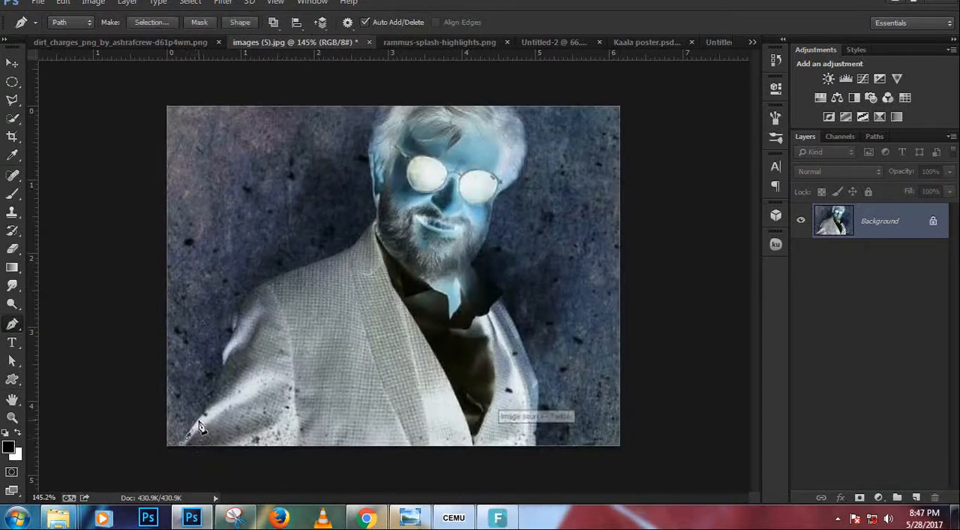
{"action": "left_click", "coordinate": [205, 410]}
{"action": "left_click", "coordinate": [217, 386]}
{"action": "left_click", "coordinate": [222, 352]}
{"action": "left_click_drag", "start_coordinate": [257, 284], "coordinate": [275, 278]}
{"action": "left_click", "coordinate": [304, 265]}
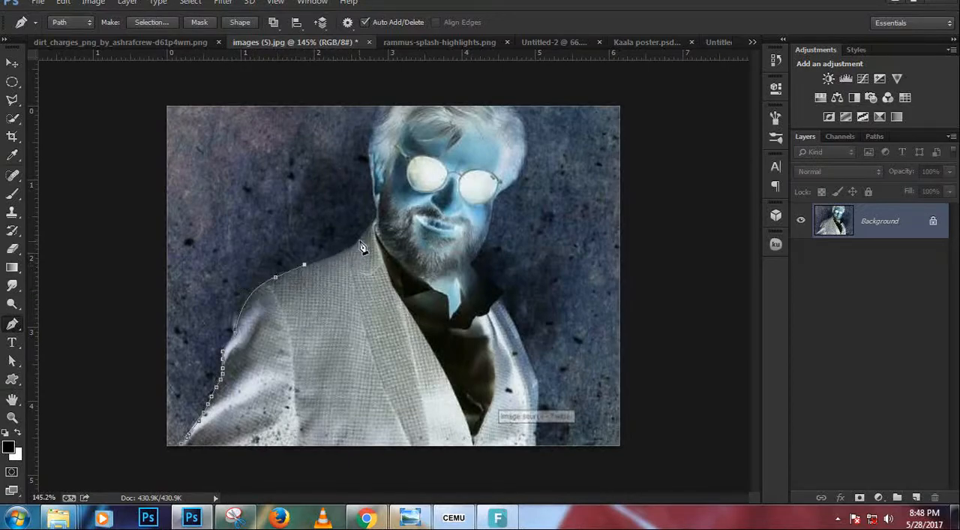
{"action": "left_click_drag", "start_coordinate": [366, 231], "coordinate": [381, 211]}
Continue the path past the neck and ear and up the side of the hair to the photo's top edge.
{"action": "scroll", "coordinate": [371, 228], "scroll_direction": "up", "scroll_amount": 4}
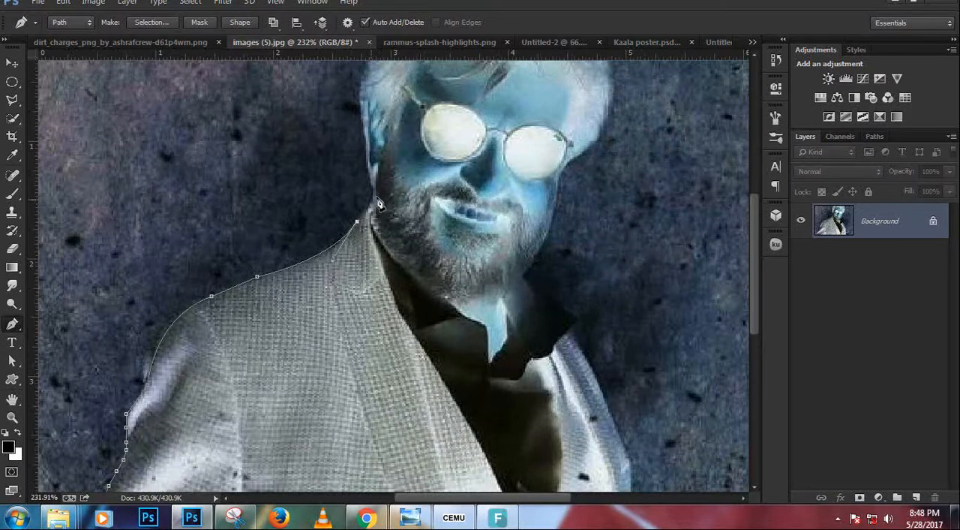
{"action": "left_click_drag", "start_coordinate": [371, 201], "coordinate": [381, 191]}
{"action": "left_click_drag", "start_coordinate": [364, 149], "coordinate": [361, 123]}
{"action": "key", "text": "ctrl+z"}
{"action": "left_click_drag", "start_coordinate": [394, 84], "coordinate": [385, 237]}
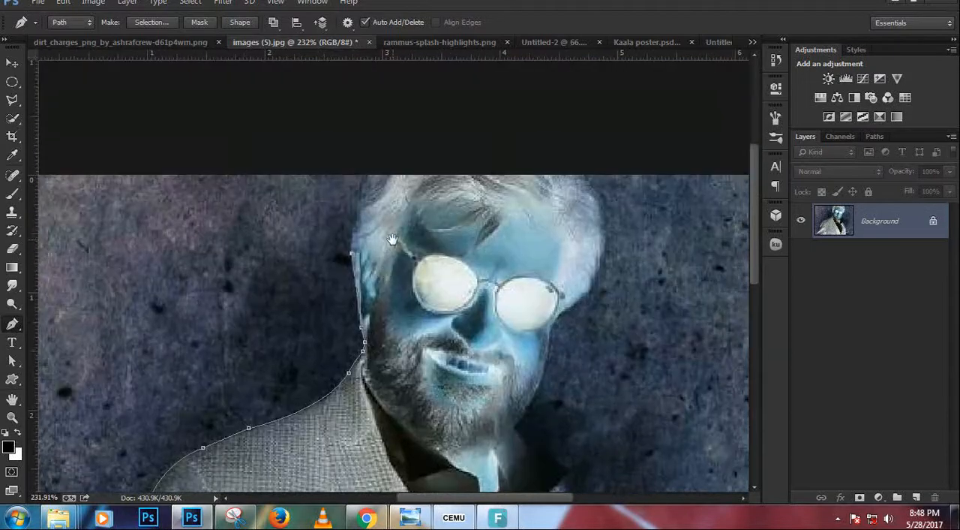
{"action": "left_click", "coordinate": [352, 226]}
{"action": "left_click_drag", "start_coordinate": [366, 183], "coordinate": [376, 174]}
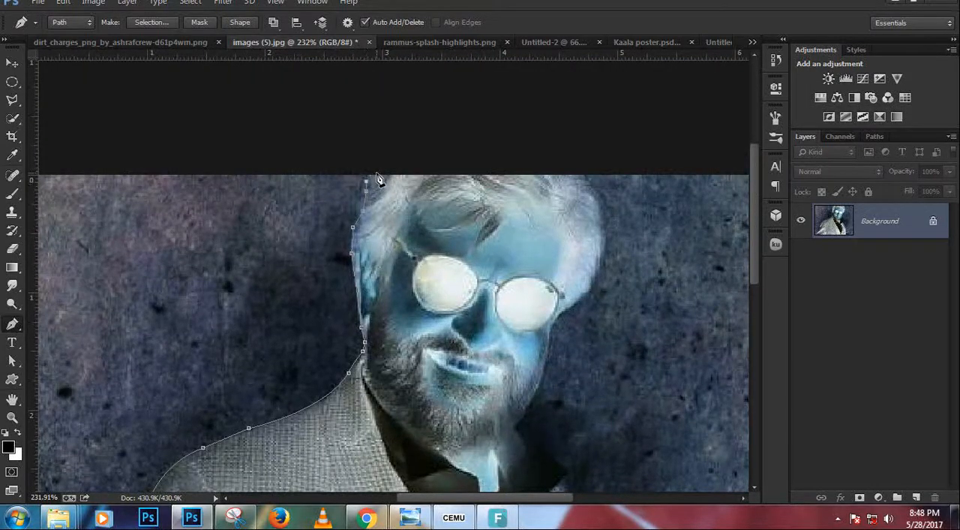
Extend the path across the top of the head and down the opposite side of the hair to the sunglasses' edge.
{"action": "left_click", "coordinate": [580, 175]}
{"action": "left_click_drag", "start_coordinate": [600, 238], "coordinate": [598, 279]}
{"action": "left_click_drag", "start_coordinate": [559, 316], "coordinate": [510, 363]}
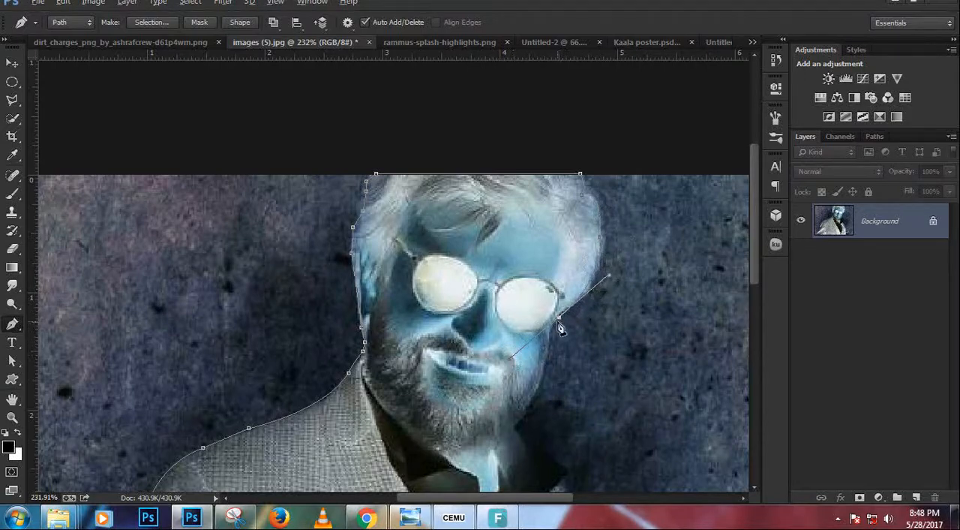
{"action": "left_click_drag", "start_coordinate": [570, 413], "coordinate": [562, 299]}
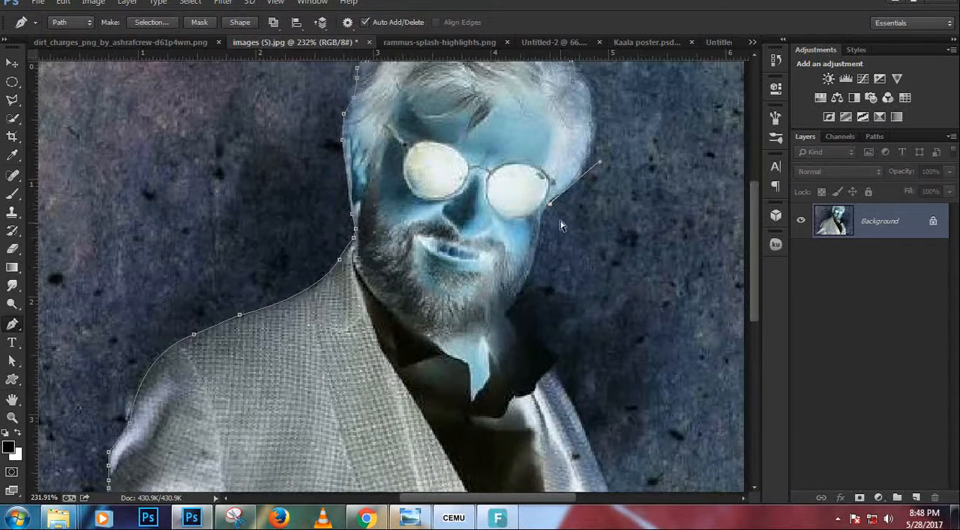
{"action": "scroll", "coordinate": [561, 225], "scroll_direction": "up", "scroll_amount": 4}
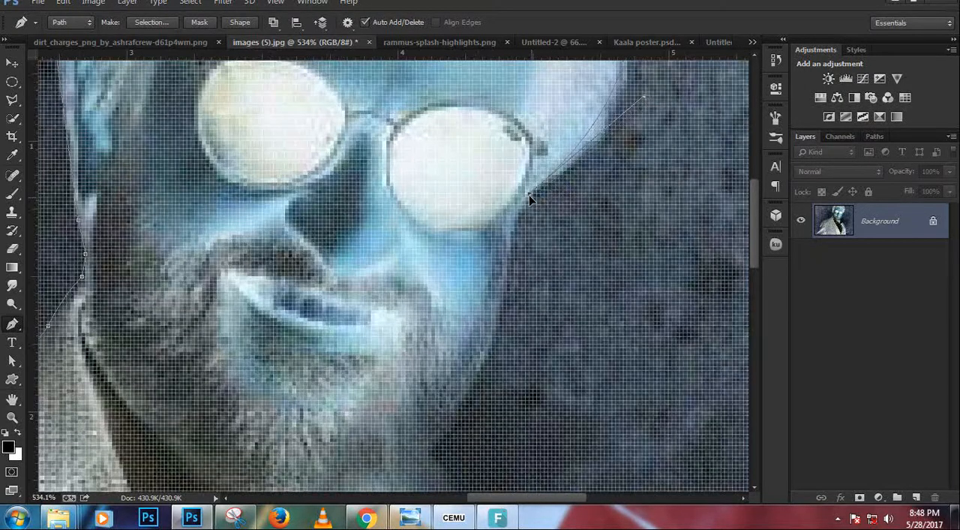
{"action": "left_click", "coordinate": [639, 101]}
{"action": "scroll", "coordinate": [582, 176], "scroll_direction": "down", "scroll_amount": 2}
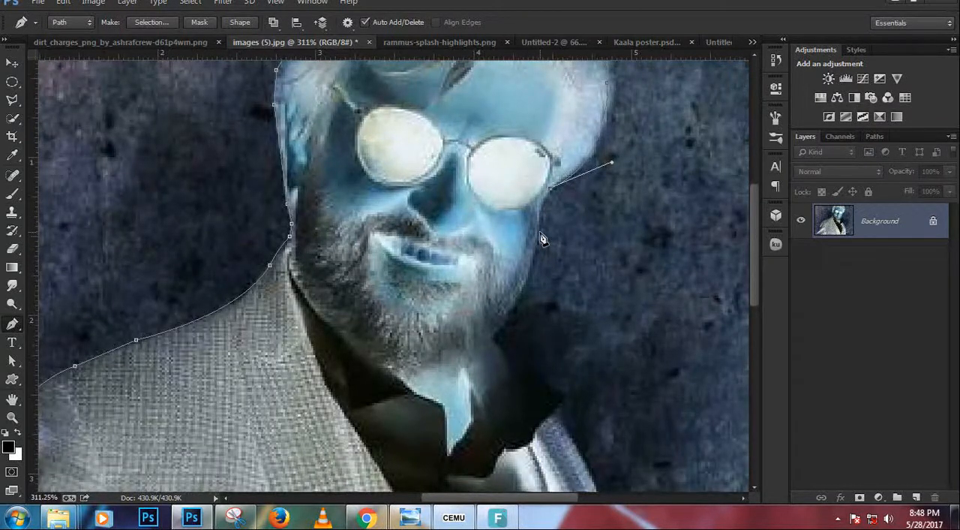
Trace the path down the cheek and beard to the white shirt collar, and restore the photo's original colours.
{"action": "mouse_move", "coordinate": [539, 231]}
{"action": "left_mouse_down"}
{"action": "mouse_move", "coordinate": [550, 248]}
{"action": "mouse_move", "coordinate": [546, 240]}
{"action": "left_mouse_up"}
{"action": "left_click_drag", "start_coordinate": [500, 324], "coordinate": [410, 234]}
{"action": "left_click", "coordinate": [501, 324]}
{"action": "key", "text": "ctrl+z"}
{"action": "left_click", "coordinate": [397, 211]}
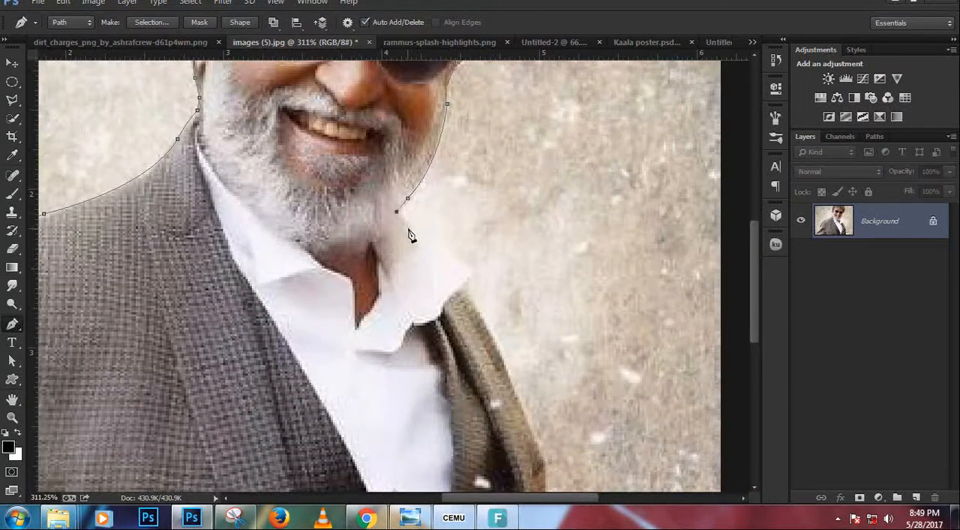
Trace around the collar tip and down the jacket's outer edge to the photo's bottom, and close the path at its starting point.
{"action": "left_click", "coordinate": [473, 268]}
{"action": "left_click", "coordinate": [459, 290]}
{"action": "left_click_drag", "start_coordinate": [541, 350], "coordinate": [406, 201]}
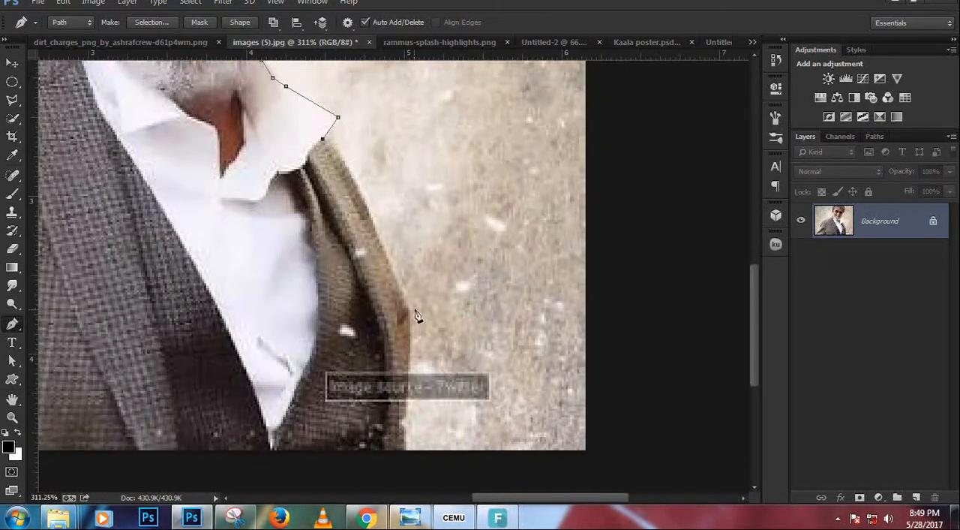
{"action": "left_click_drag", "start_coordinate": [406, 310], "coordinate": [454, 454]}
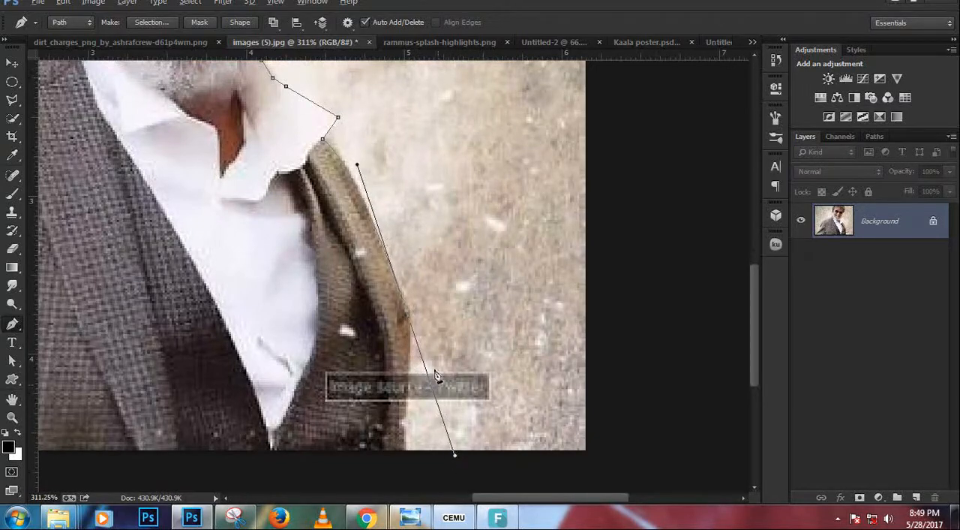
{"action": "left_click", "coordinate": [407, 314], "text": "alt"}
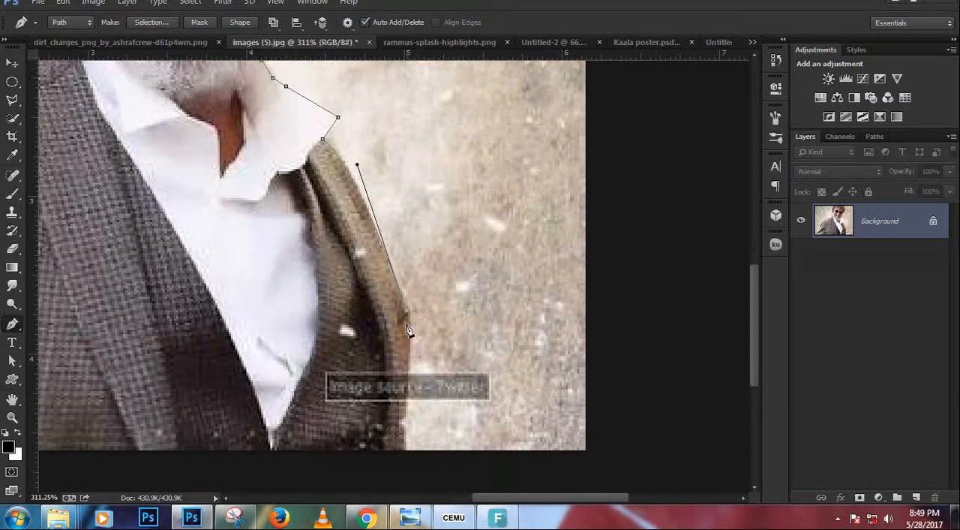
{"action": "left_click", "coordinate": [406, 452]}
{"action": "scroll", "coordinate": [411, 411], "scroll_direction": "left", "scroll_amount": 8}
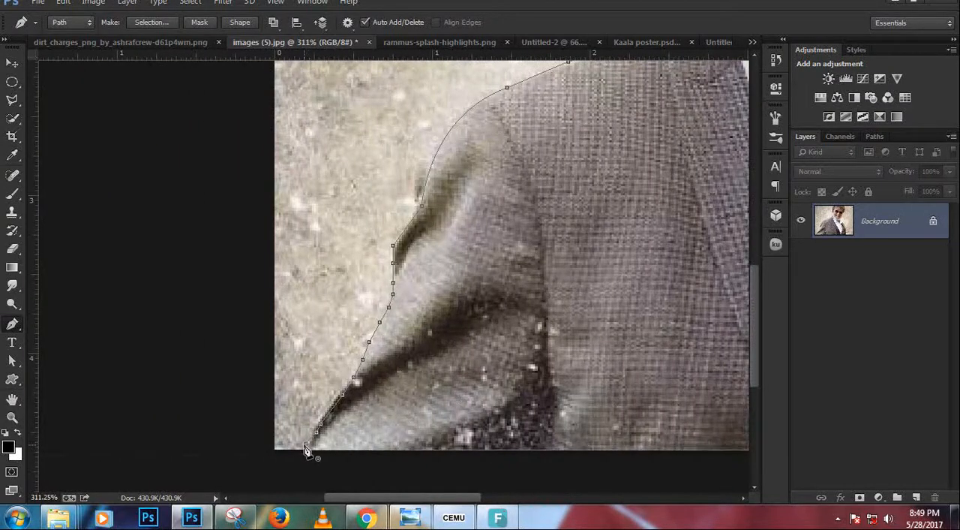
{"action": "scroll", "coordinate": [343, 410], "scroll_direction": "down", "scroll_amount": 3}
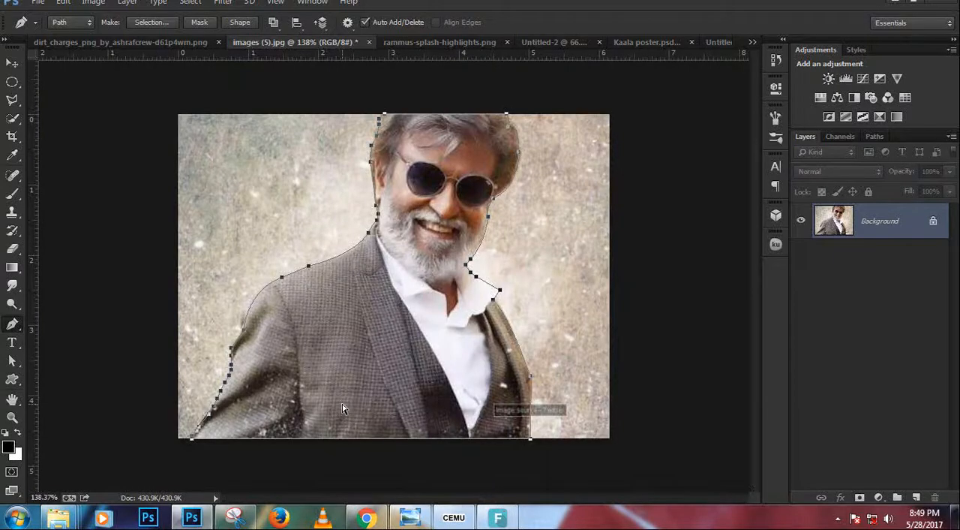
Copy the traced man to a new layer using a feathered selection from the path, and hide the Background layer.
{"action": "key", "text": "ctrl+Return"}
{"action": "key", "text": "shift+F6"}
{"action": "key", "text": "Return"}
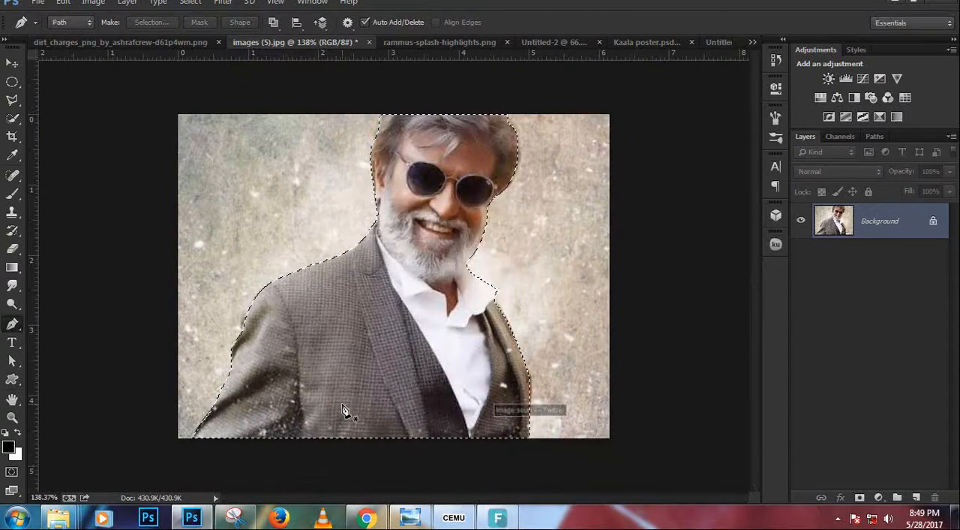
{"action": "key", "text": "ctrl+j"}
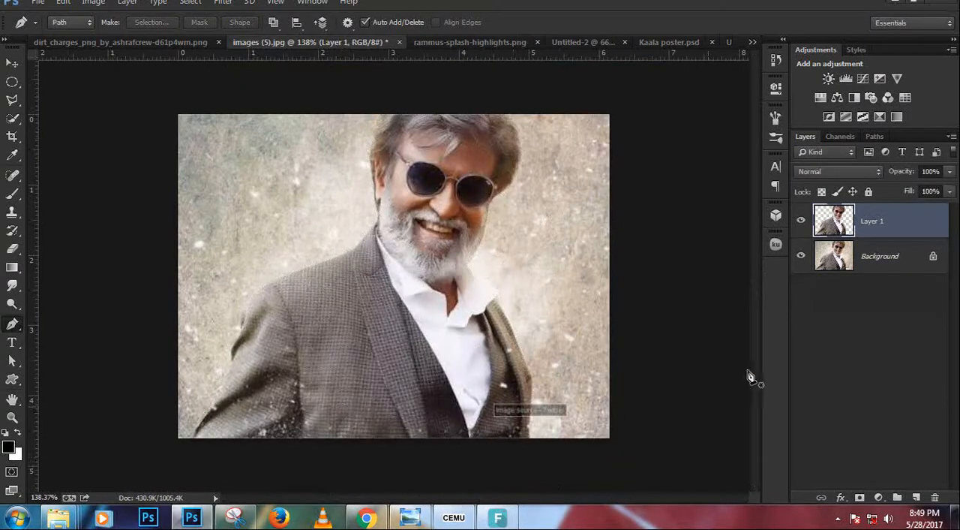
{"action": "left_click", "coordinate": [799, 258]}
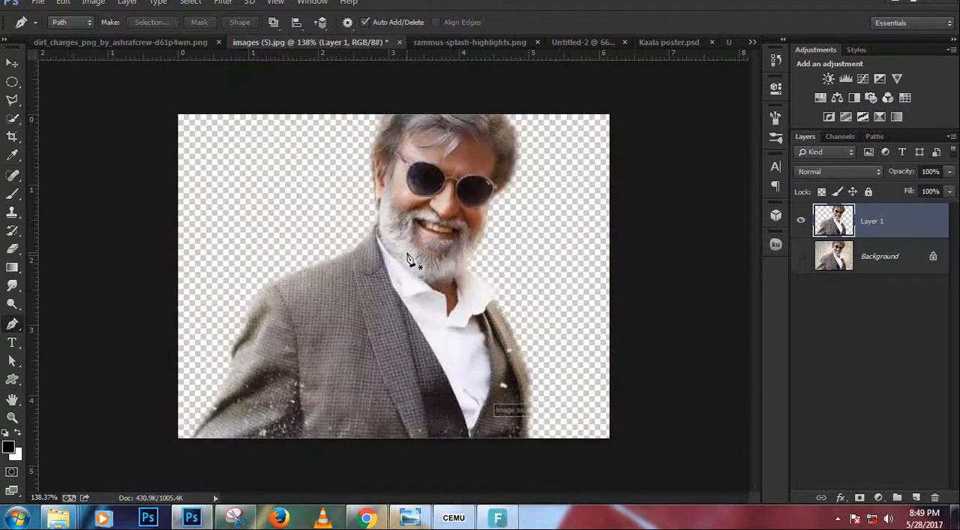
Move the cutout lower on the canvas and scale it down slightly to leave empty space above the head.
{"action": "key", "text": "v"}
{"action": "left_click_drag", "start_coordinate": [359, 290], "coordinate": [345, 320]}
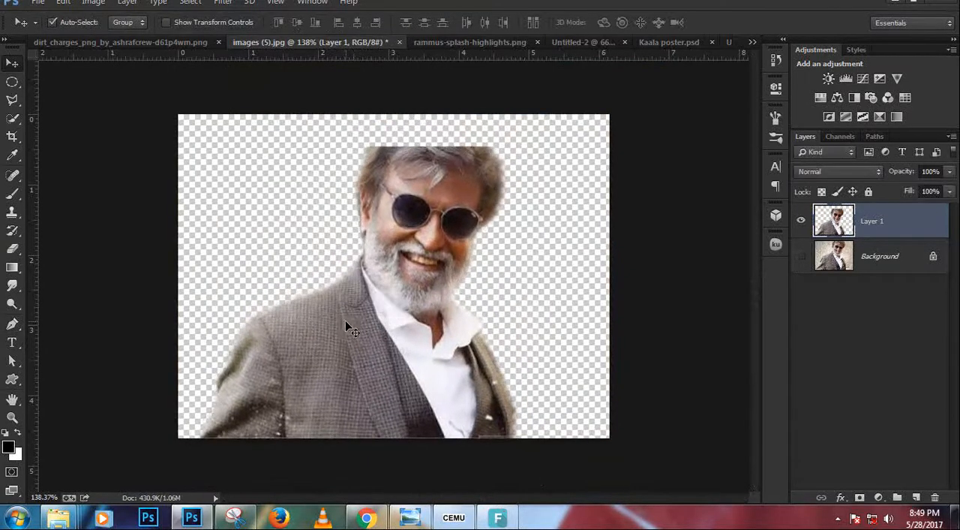
{"action": "key", "text": "ctrl+t"}
{"action": "left_click_drag", "start_coordinate": [520, 472], "coordinate": [495, 448]}
{"action": "left_click_drag", "start_coordinate": [409, 385], "coordinate": [414, 371]}
{"action": "key", "text": "Return"}
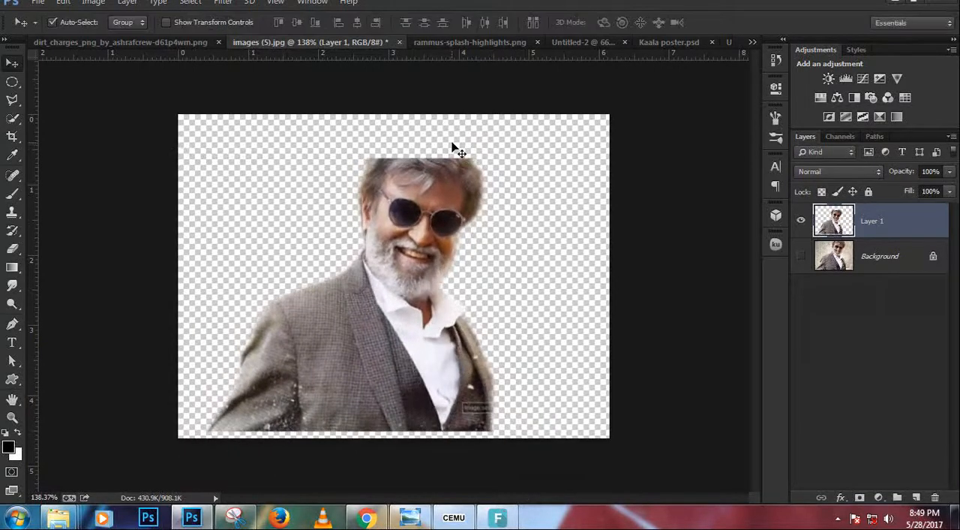
Draw a closed dome-shaped Pen path above the flat-cropped hair and convert it to a selection.
{"action": "scroll", "coordinate": [451, 135], "scroll_direction": "up", "scroll_amount": 5}
{"action": "scroll", "coordinate": [443, 232], "scroll_direction": "up", "scroll_amount": 1}
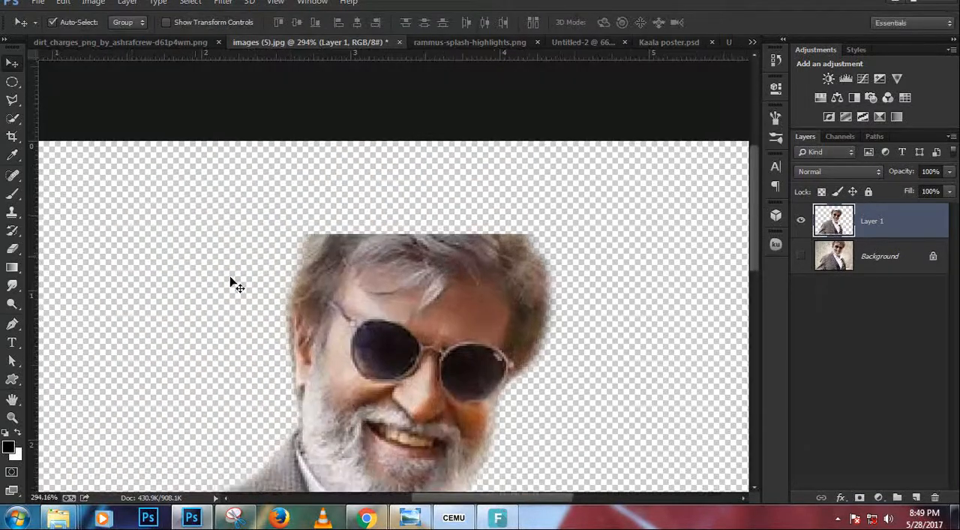
{"action": "key", "text": "p"}
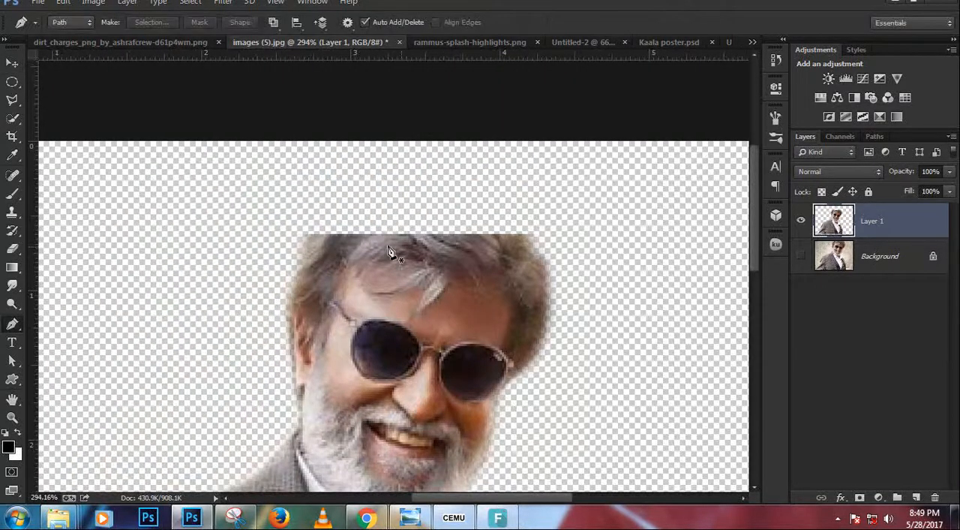
{"action": "left_click", "coordinate": [303, 237]}
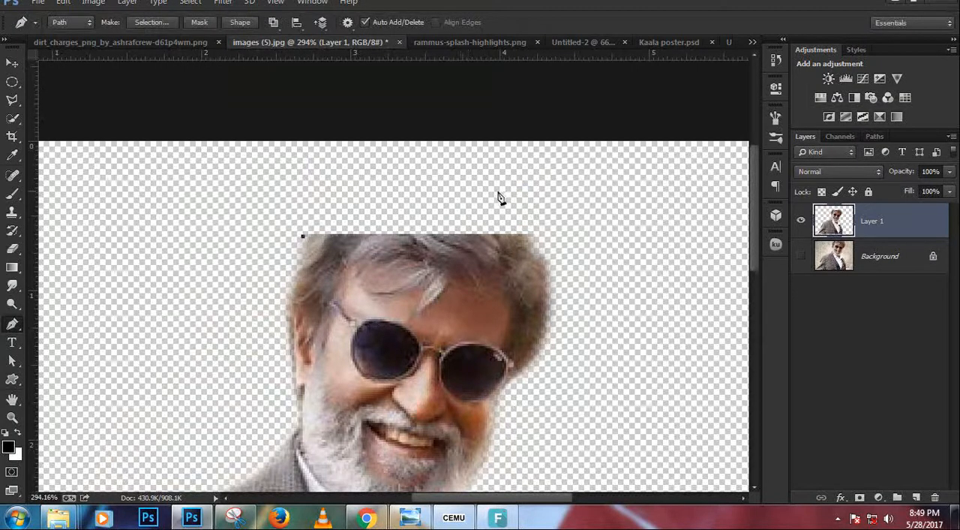
{"action": "left_click_drag", "start_coordinate": [461, 192], "coordinate": [559, 210]}
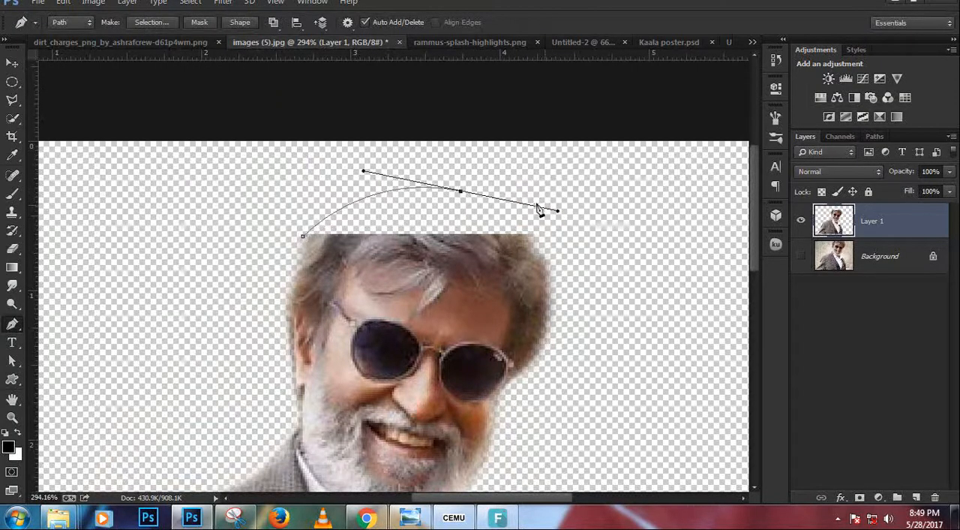
{"action": "left_click", "coordinate": [460, 192], "text": "alt"}
{"action": "left_click_drag", "start_coordinate": [531, 236], "coordinate": [550, 264]}
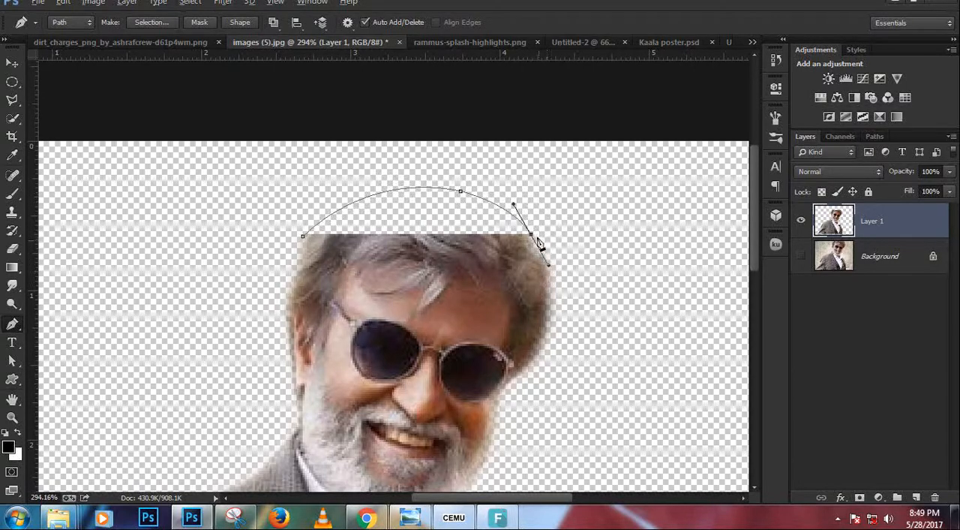
{"action": "left_click", "coordinate": [532, 237], "text": "alt"}
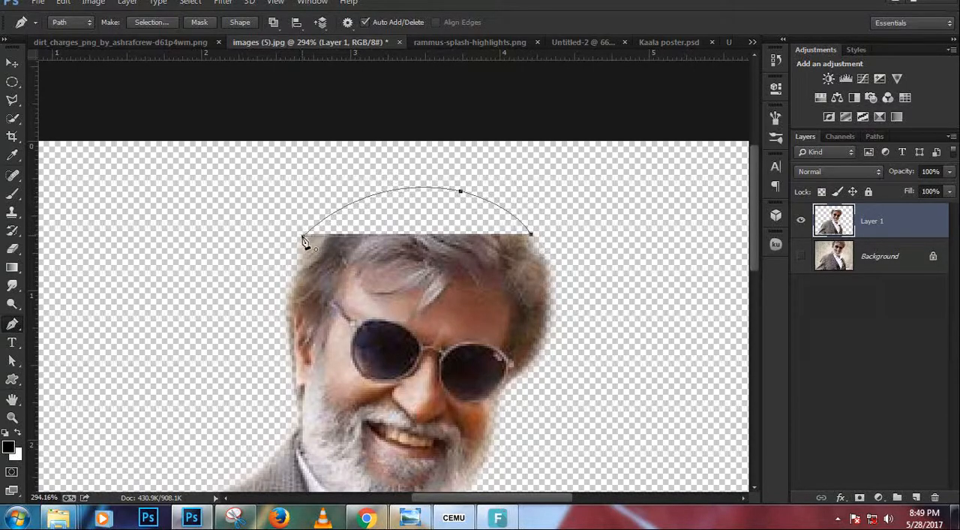
{"action": "key", "text": "ctrl+Return"}
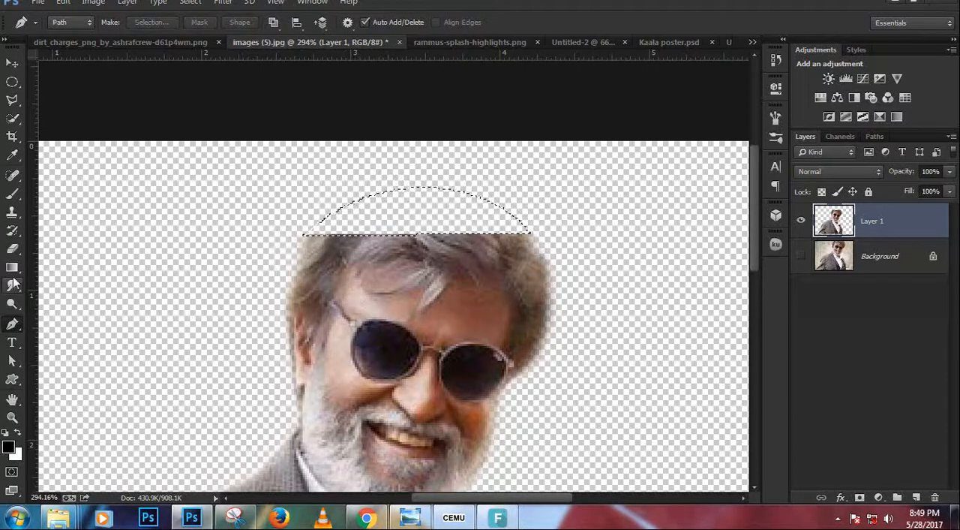
Fill the dome selection with hair texture using the Clone Stamp to rebuild the missing crown, and clear the selection.
{"action": "left_click", "coordinate": [12, 211]}
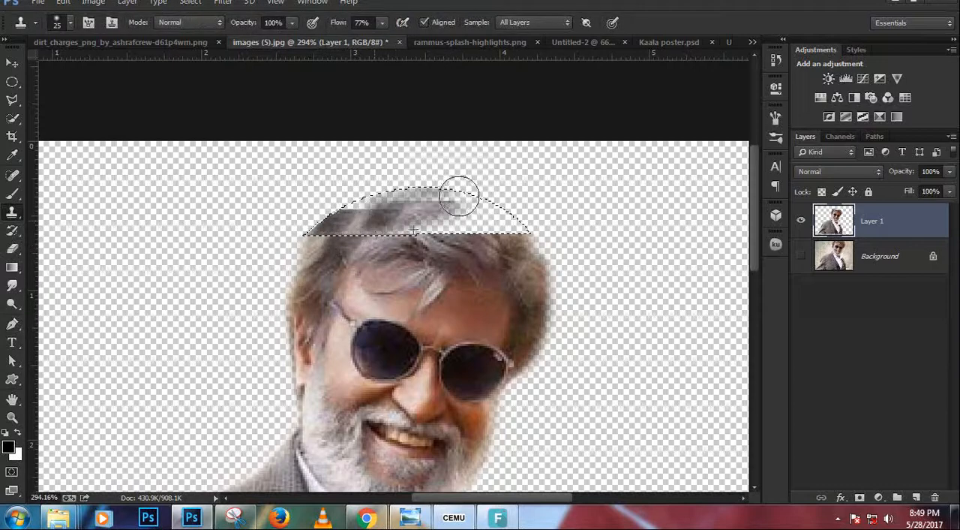
{"action": "left_click_drag", "start_coordinate": [459, 196], "coordinate": [411, 192]}
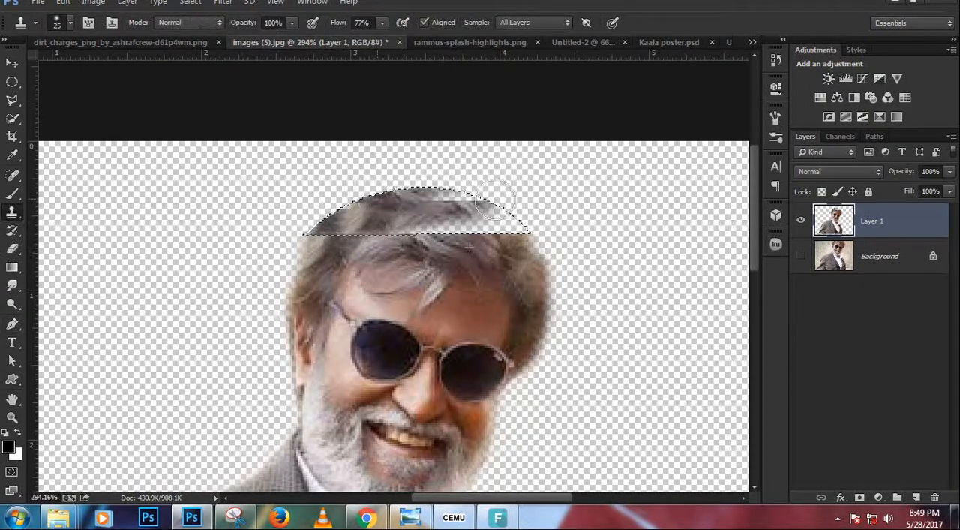
{"action": "mouse_move", "coordinate": [495, 199]}
{"action": "left_mouse_down"}
{"action": "mouse_move", "coordinate": [552, 225]}
{"action": "mouse_move", "coordinate": [401, 219]}
{"action": "mouse_move", "coordinate": [527, 239]}
{"action": "mouse_move", "coordinate": [511, 224]}
{"action": "mouse_move", "coordinate": [570, 259]}
{"action": "left_mouse_up"}
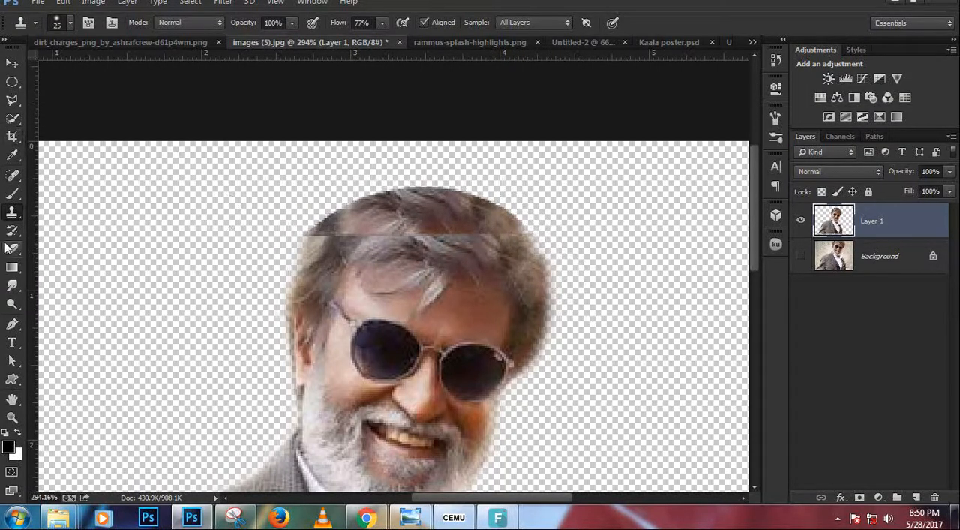
Blend the horizontal seam between the cloned and original hair with the content-aware Spot Healing Brush.
{"action": "left_click", "coordinate": [12, 174]}
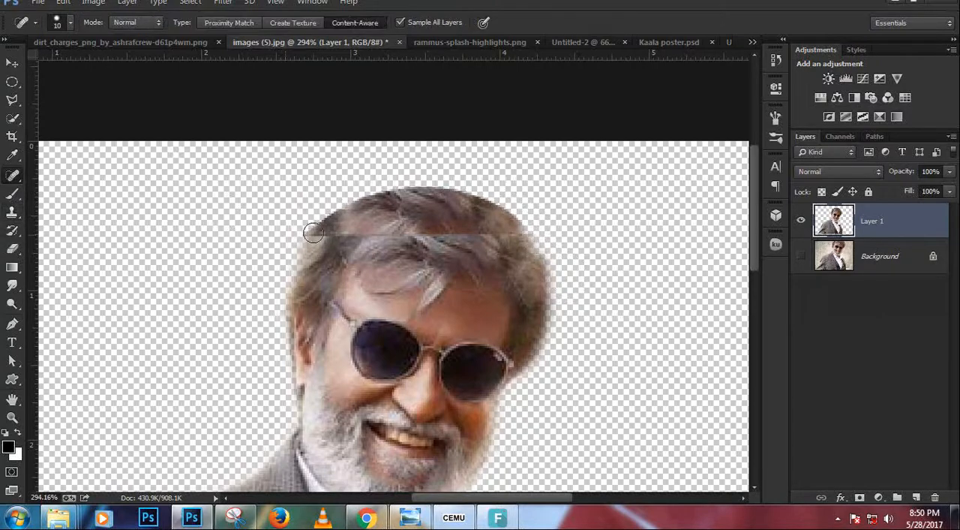
{"action": "scroll", "coordinate": [300, 217], "scroll_direction": "up", "scroll_amount": 2}
{"action": "mouse_move", "coordinate": [315, 239]}
{"action": "left_mouse_down"}
{"action": "mouse_move", "coordinate": [350, 232]}
{"action": "mouse_move", "coordinate": [540, 236]}
{"action": "left_mouse_up"}
{"action": "left_click", "coordinate": [373, 245]}
{"action": "left_click", "coordinate": [540, 236]}
{"action": "left_click", "coordinate": [548, 236]}
{"action": "left_click", "coordinate": [572, 241]}
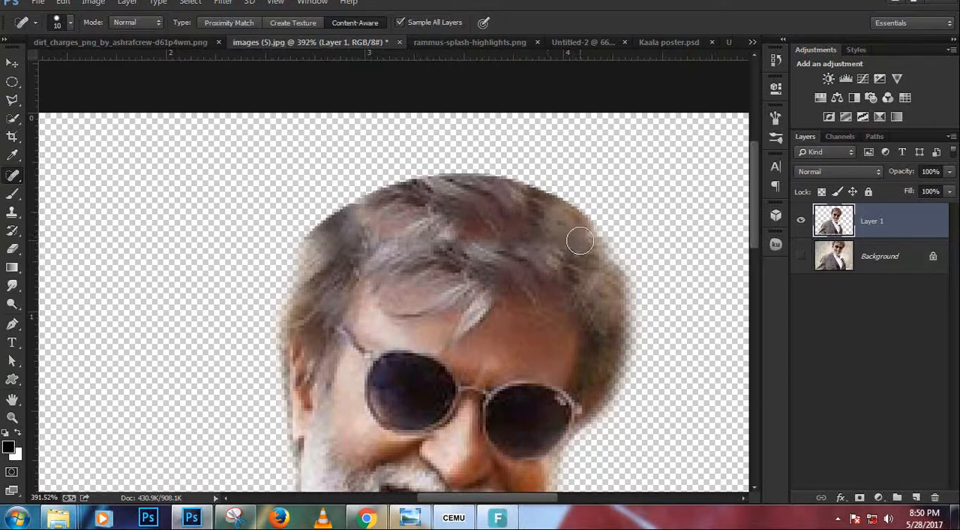
Heal the remaining blotch near the outer edge of the rebuilt hair with the Spot Healing Brush.
{"action": "left_click", "coordinate": [583, 241]}
{"action": "key", "text": "b"}
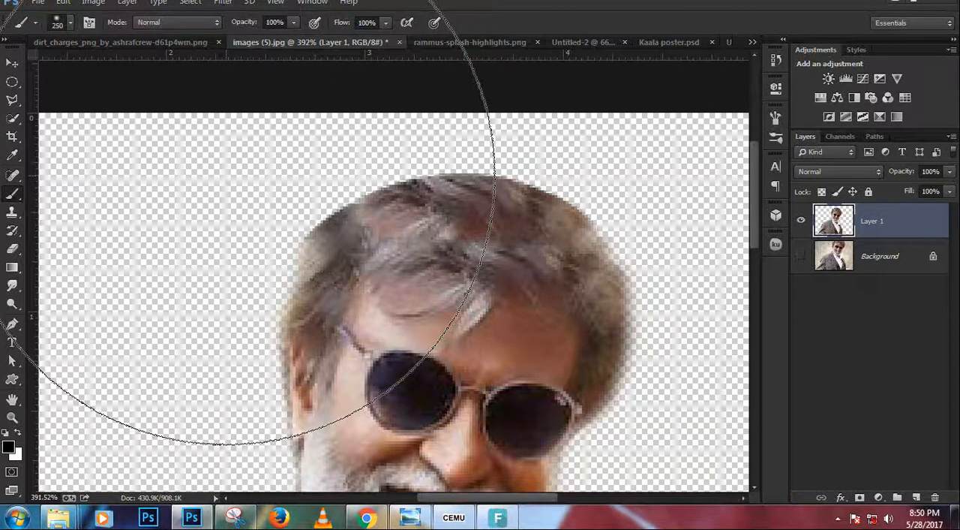
{"action": "key", "text": "bracketleft"}
{"action": "key", "text": "bracketleft"}
{"action": "key", "text": "bracketleft"}
{"action": "key", "text": "bracketleft"}
{"action": "key", "text": "bracketleft"}
{"action": "key", "text": "bracketleft"}
{"action": "key", "text": "bracketleft"}
{"action": "key", "text": "bracketleft"}
{"action": "key", "text": "bracketleft"}
{"action": "key", "text": "bracketleft"}
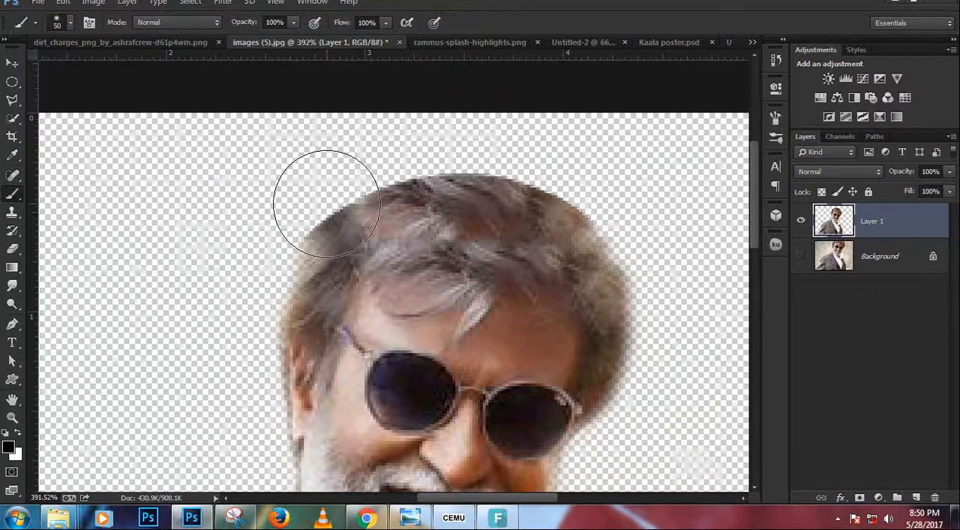
{"action": "key", "text": "bracketleft"}
{"action": "key", "text": "bracketleft"}
{"action": "key", "text": "bracketleft"}
{"action": "left_click", "coordinate": [306, 186]}
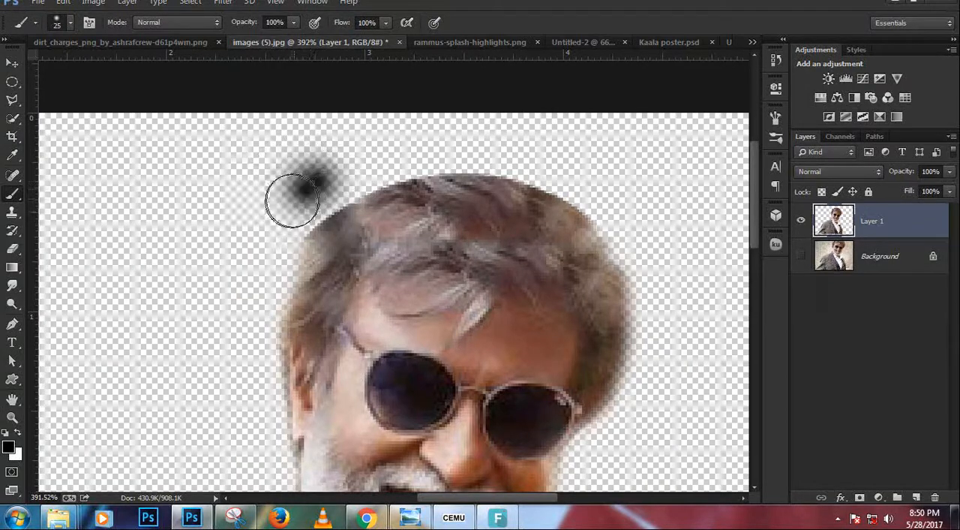
{"action": "key", "text": "ctrl+z"}
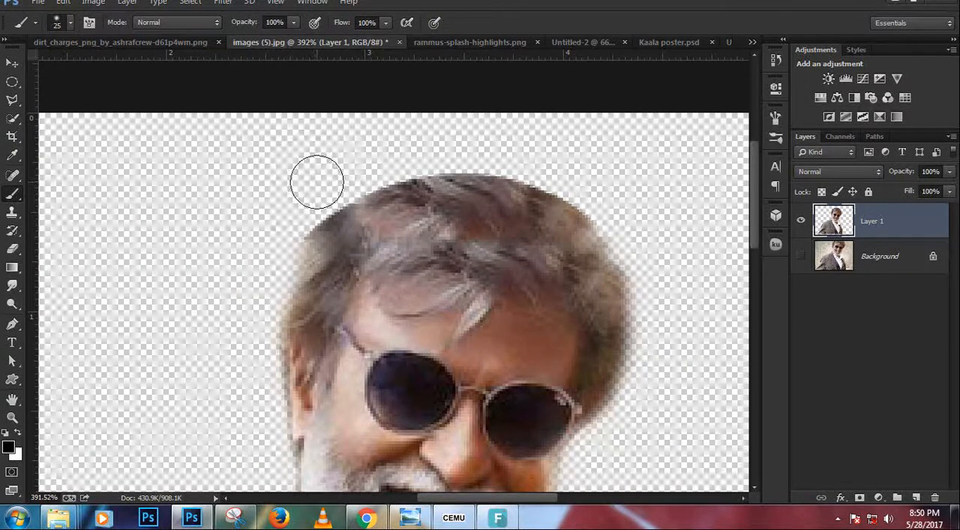
Soften the hard outer edge of the rebuilt crown using the Eraser with a size 9 soft brush.
{"action": "key", "text": "e"}
{"action": "key", "text": "bracketleft"}
{"action": "key", "text": "bracketleft"}
{"action": "key", "text": "bracketleft"}
{"action": "key", "text": "bracketleft"}
{"action": "key", "text": "bracketleft"}
{"action": "key", "text": "bracketleft"}
{"action": "key", "text": "bracketleft"}
{"action": "key", "text": "bracketleft"}
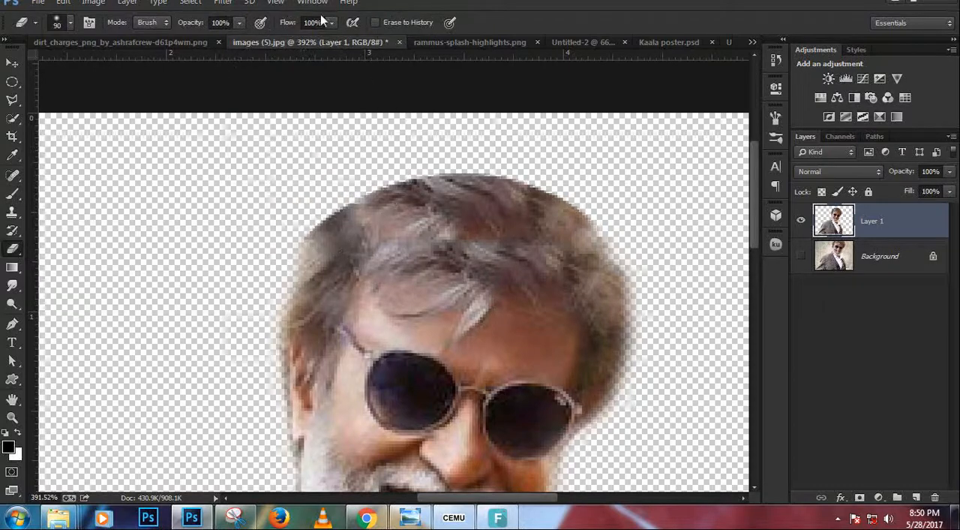
{"action": "key", "text": "bracketleft"}
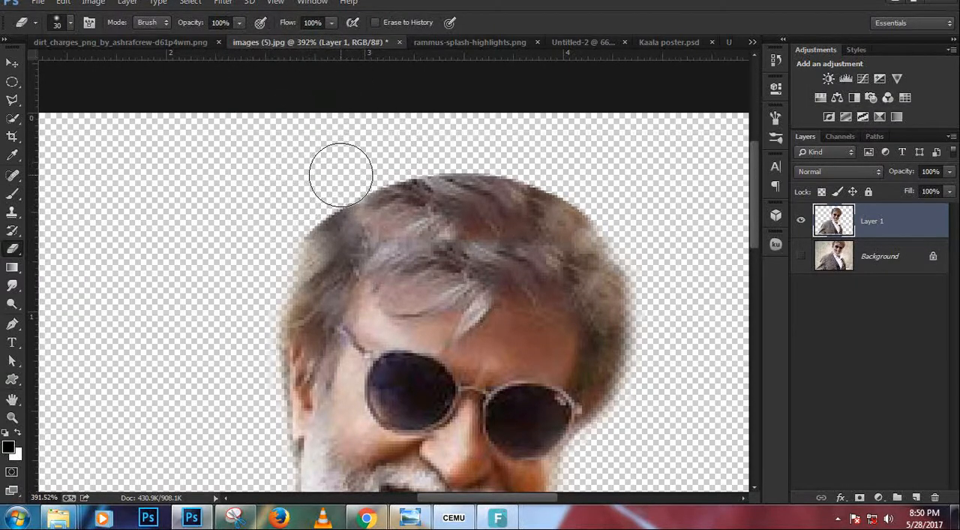
{"action": "key", "text": "bracketleft"}
{"action": "key", "text": "bracketleft"}
{"action": "key", "text": "bracketleft"}
{"action": "key", "text": "bracketleft"}
{"action": "key", "text": "bracketleft"}
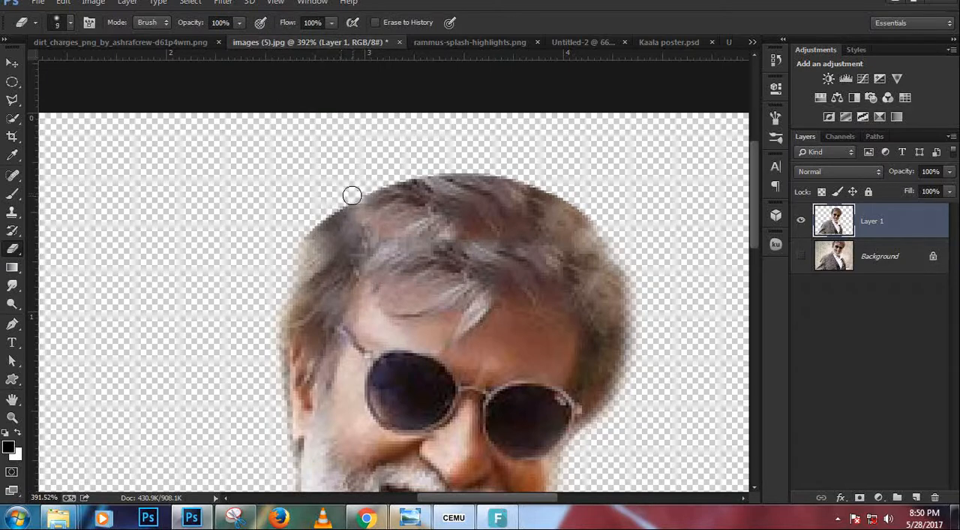
{"action": "mouse_move", "coordinate": [299, 229]}
{"action": "left_mouse_down"}
{"action": "mouse_move", "coordinate": [337, 195]}
{"action": "mouse_move", "coordinate": [428, 165]}
{"action": "mouse_move", "coordinate": [500, 168]}
{"action": "mouse_move", "coordinate": [574, 195]}
{"action": "mouse_move", "coordinate": [629, 254]}
{"action": "left_mouse_up"}
{"action": "scroll", "coordinate": [485, 250], "scroll_direction": "down", "scroll_amount": 5}
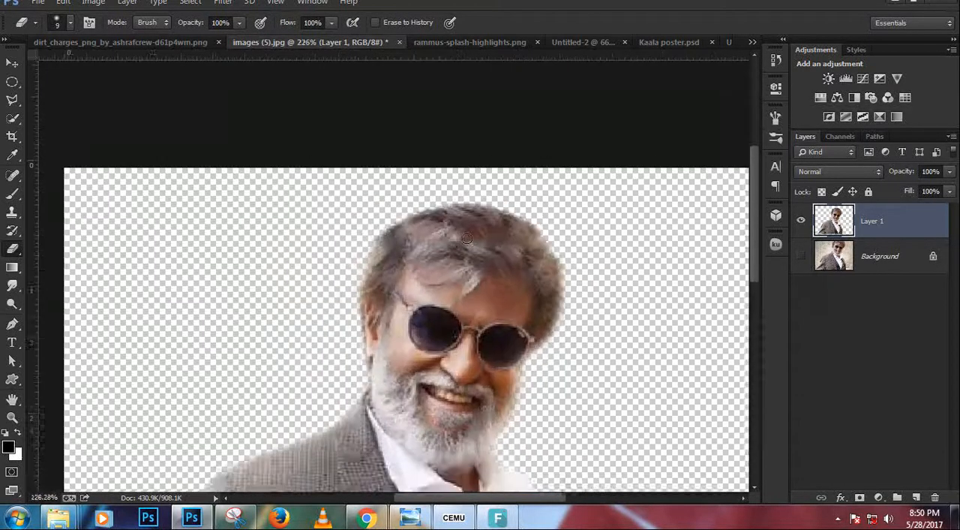
Copy the actor cutout from images (5).jpg into the blank Untitled-2 document and position it near the middle.
{"action": "left_click", "coordinate": [12, 63]}
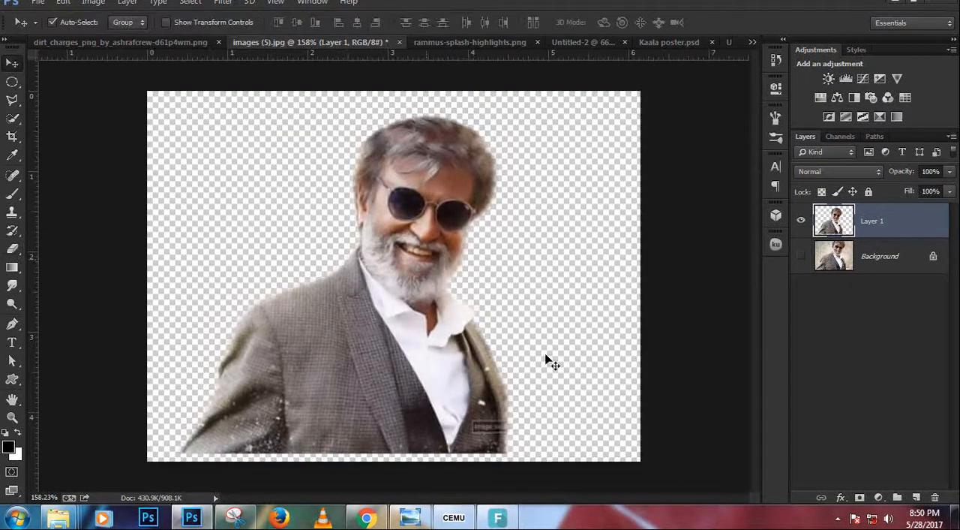
{"action": "left_click", "coordinate": [572, 43]}
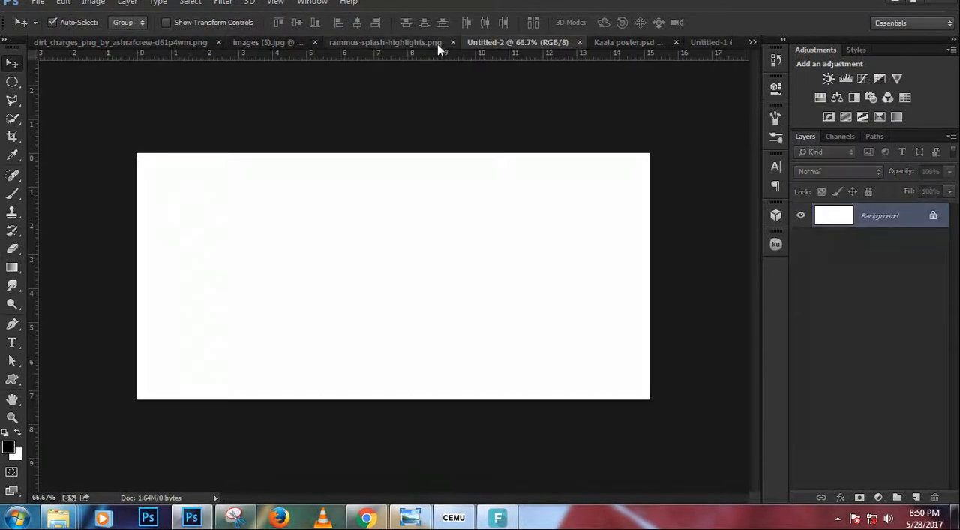
{"action": "left_click", "coordinate": [300, 41]}
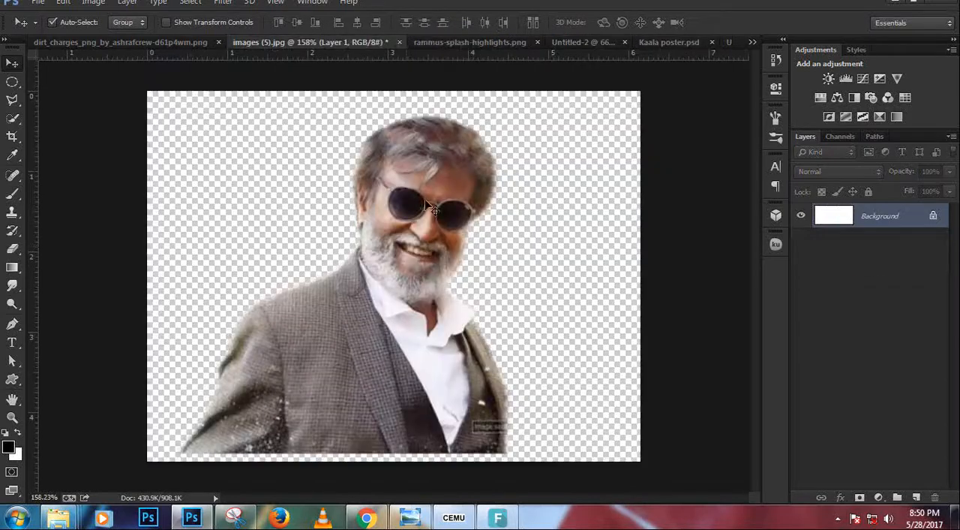
{"action": "left_click_drag", "start_coordinate": [433, 196], "coordinate": [440, 281]}
{"action": "left_click_drag", "start_coordinate": [331, 291], "coordinate": [402, 290]}
Scale the actor cutout up with Free Transform until it nearly fills the canvas height.
{"action": "scroll", "coordinate": [378, 327], "scroll_direction": "up", "scroll_amount": 3}
{"action": "key", "text": "ctrl+t"}
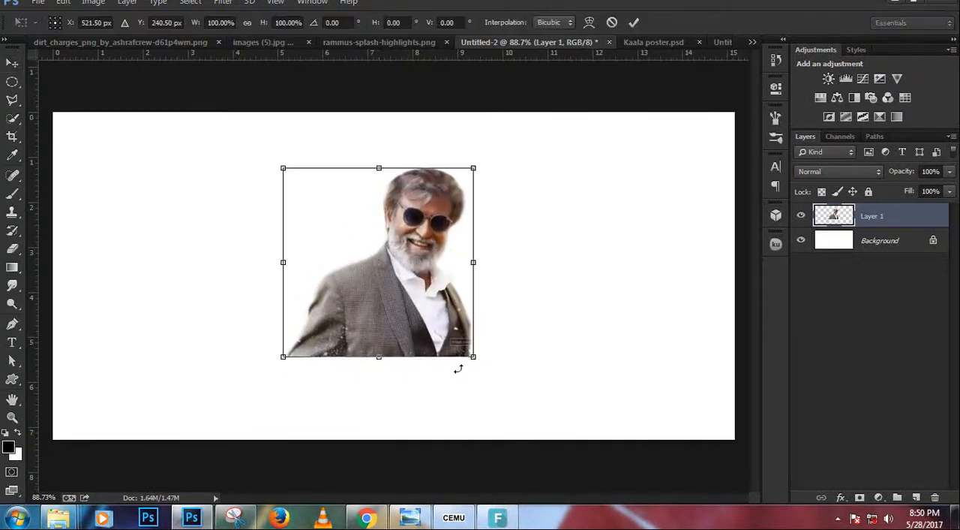
{"action": "left_click_drag", "start_coordinate": [474, 359], "coordinate": [487, 375]}
{"action": "key", "text": "Return"}
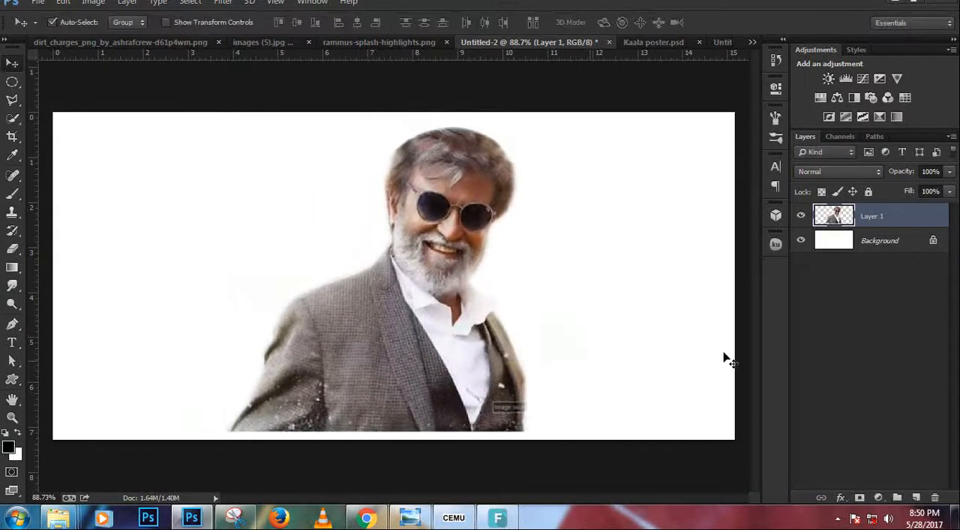
Unlock the white background layer and fill it with black.
{"action": "left_click", "coordinate": [934, 243]}
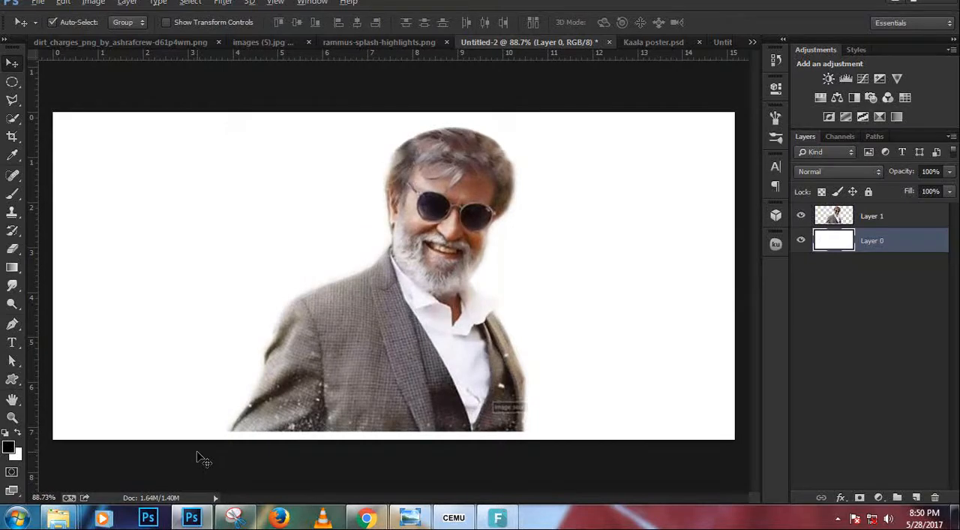
{"action": "key", "text": "alt+BackSpace"}
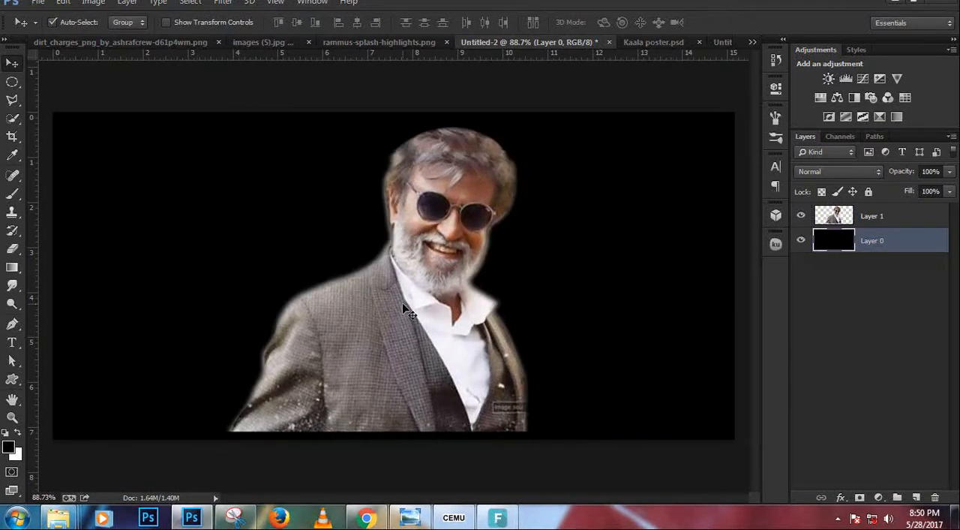
On the actor's layer, start a Pen path at the sleeve's lower corner and trace up the sleeve's outer edge.
{"action": "key", "text": "p"}
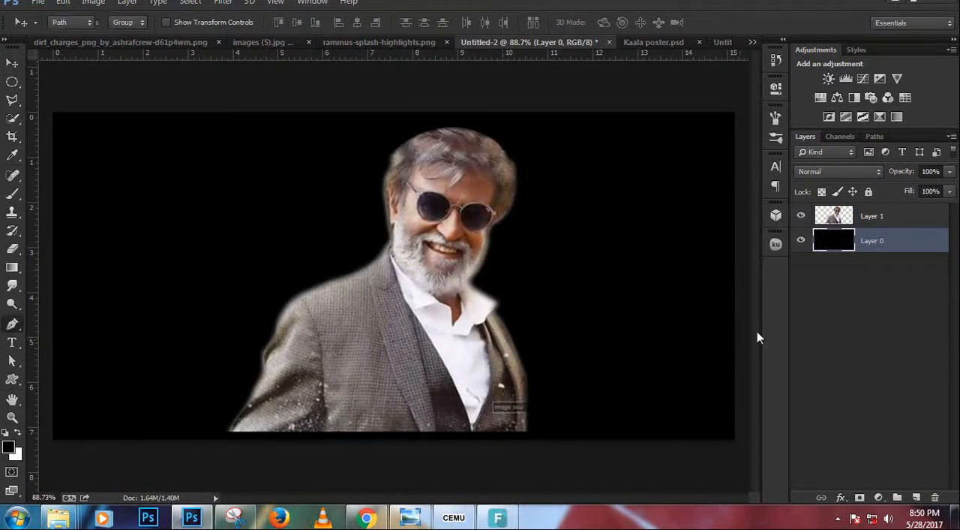
{"action": "left_click", "coordinate": [903, 215]}
{"action": "scroll", "coordinate": [305, 346], "scroll_direction": "up", "scroll_amount": 3}
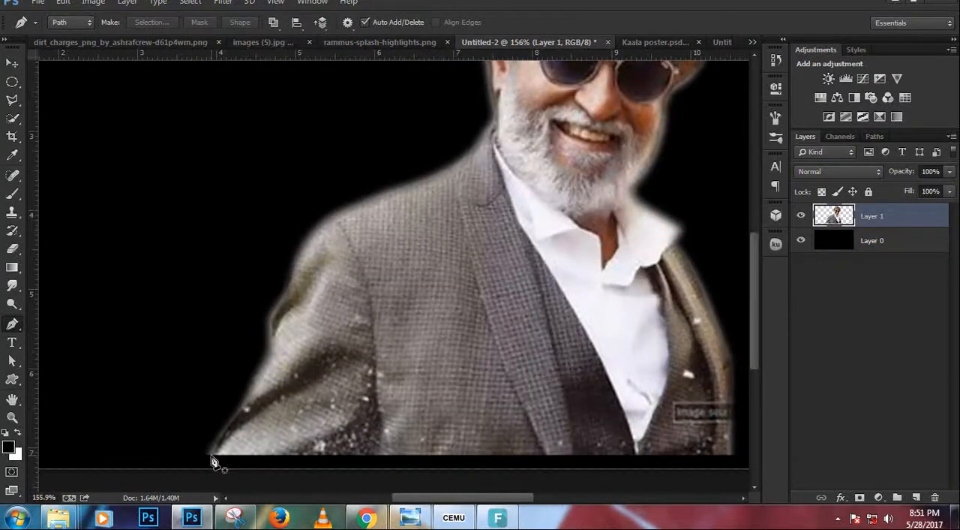
{"action": "left_click", "coordinate": [206, 454]}
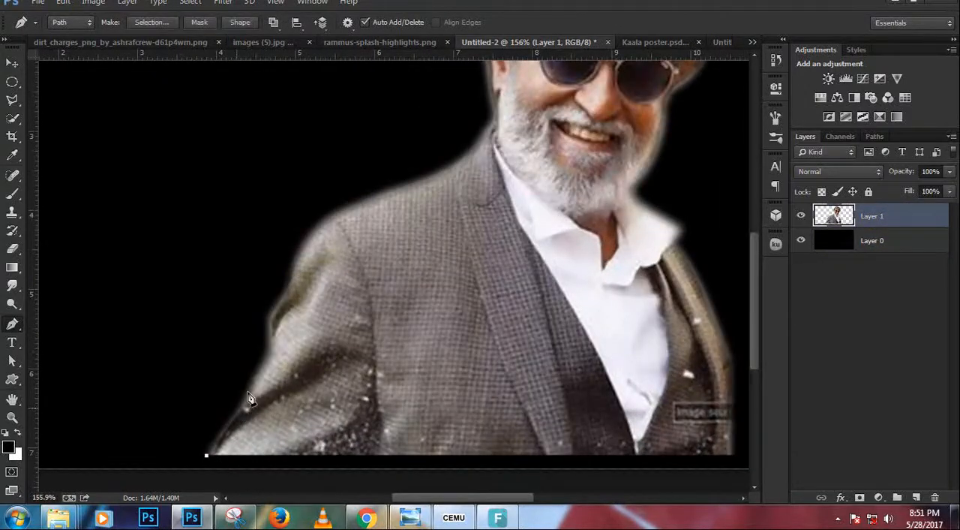
{"action": "mouse_move", "coordinate": [237, 409]}
{"action": "left_mouse_down"}
{"action": "mouse_move", "coordinate": [272, 377]}
{"action": "mouse_move", "coordinate": [273, 345]}
{"action": "left_mouse_up"}
{"action": "left_click", "coordinate": [238, 409]}
{"action": "left_click_drag", "start_coordinate": [278, 304], "coordinate": [294, 286]}
{"action": "left_click", "coordinate": [286, 281]}
Continue the Pen path over the jacket shoulder and along the collar up to the neck.
{"action": "left_click", "coordinate": [301, 241]}
{"action": "left_click", "coordinate": [316, 223]}
{"action": "left_click", "coordinate": [346, 205]}
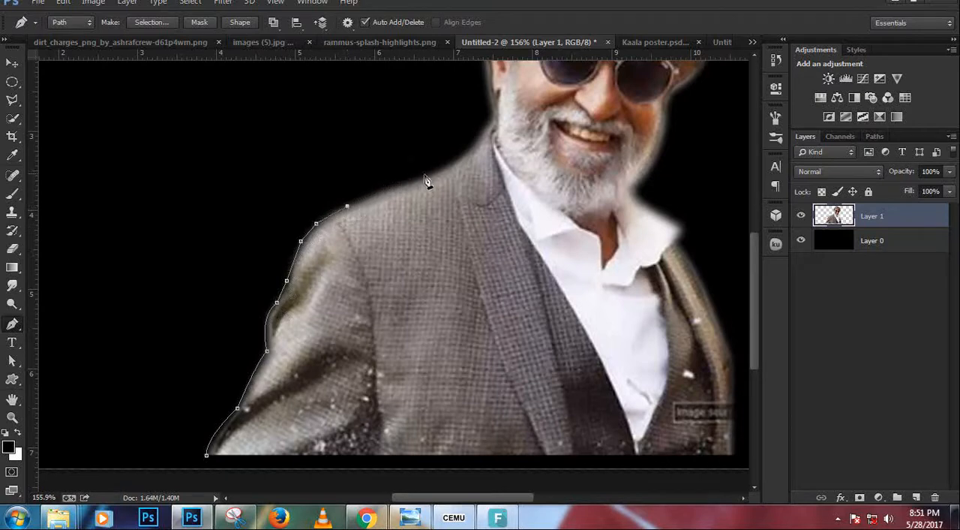
{"action": "left_click_drag", "start_coordinate": [438, 171], "coordinate": [477, 159]}
{"action": "left_click_drag", "start_coordinate": [493, 112], "coordinate": [501, 73]}
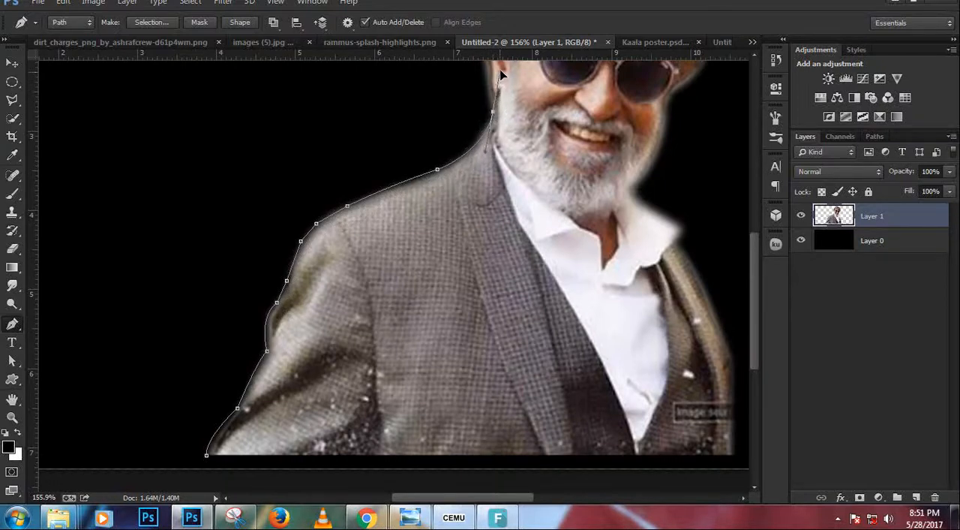
{"action": "left_click", "coordinate": [493, 112], "text": "alt"}
Trace the path down the lapel and vest edge beside the shirt to the V point at the cutout's base.
{"action": "left_click_drag", "start_coordinate": [512, 192], "coordinate": [521, 196]}
{"action": "key", "text": "ctrl+z"}
{"action": "left_click_drag", "start_coordinate": [556, 242], "coordinate": [484, 163]}
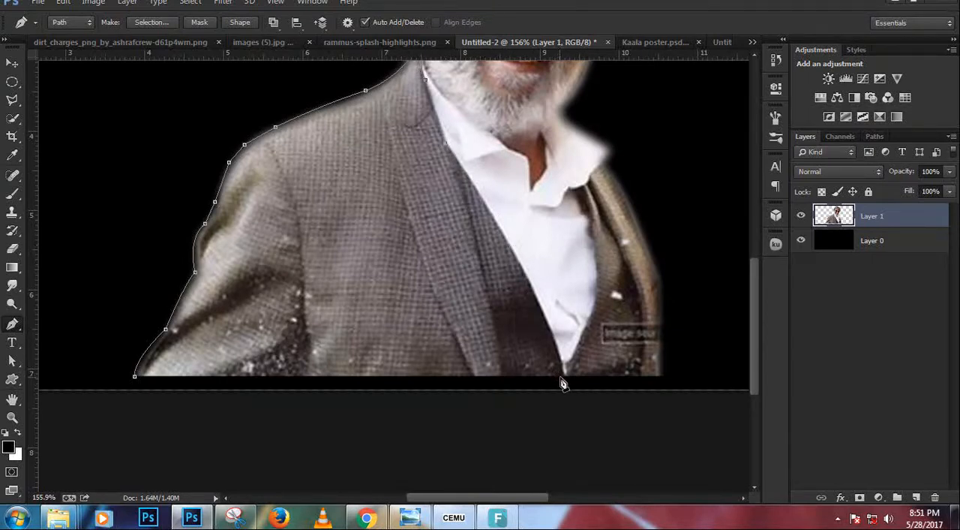
{"action": "left_click_drag", "start_coordinate": [563, 375], "coordinate": [562, 436]}
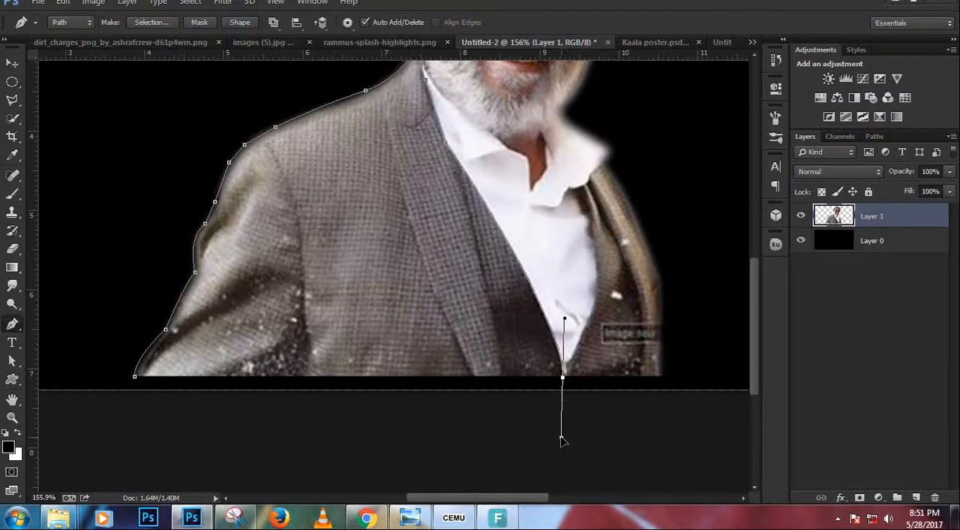
{"action": "left_click", "coordinate": [563, 378], "text": "alt"}
Trace the path up the shirt's opposite edge and around the collar to the far jacket shoulder.
{"action": "left_click_drag", "start_coordinate": [595, 324], "coordinate": [579, 201]}
{"action": "left_click", "coordinate": [578, 192]}
{"action": "left_click", "coordinate": [580, 185]}
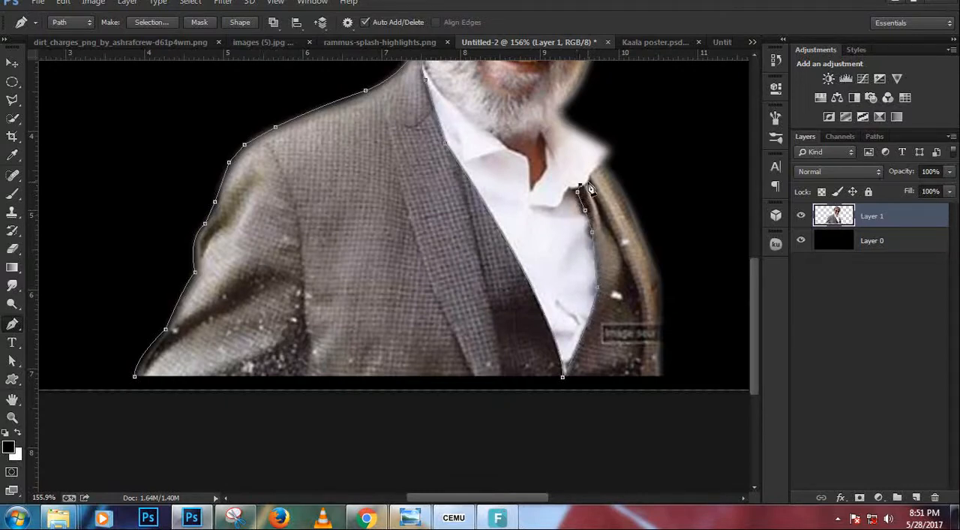
{"action": "left_click", "coordinate": [589, 182]}
{"action": "left_click", "coordinate": [606, 160]}
Trace down the jacket's far outer edge, close the path along the base, and convert it to a selection.
{"action": "left_click_drag", "start_coordinate": [658, 280], "coordinate": [666, 342]}
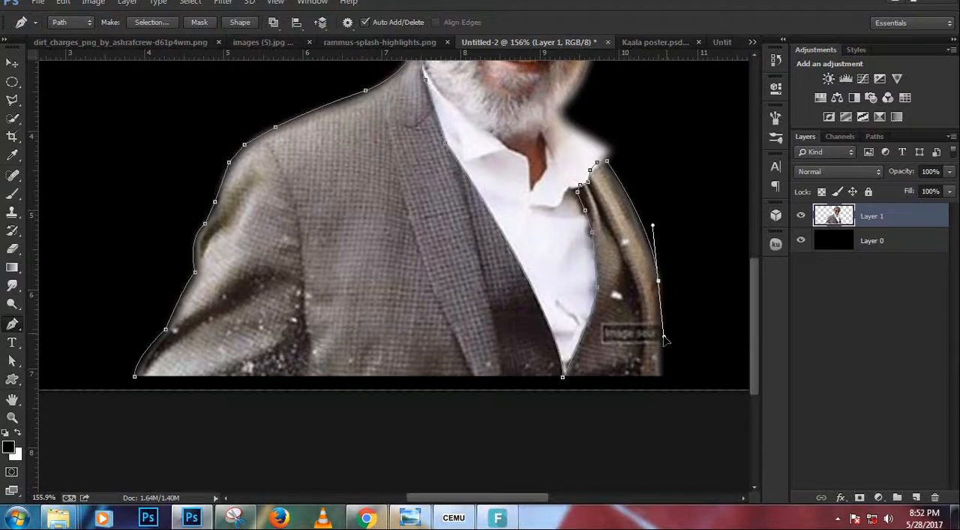
{"action": "left_click", "coordinate": [659, 282], "text": "alt"}
{"action": "left_click", "coordinate": [659, 283], "text": "alt"}
{"action": "left_click", "coordinate": [665, 373]}
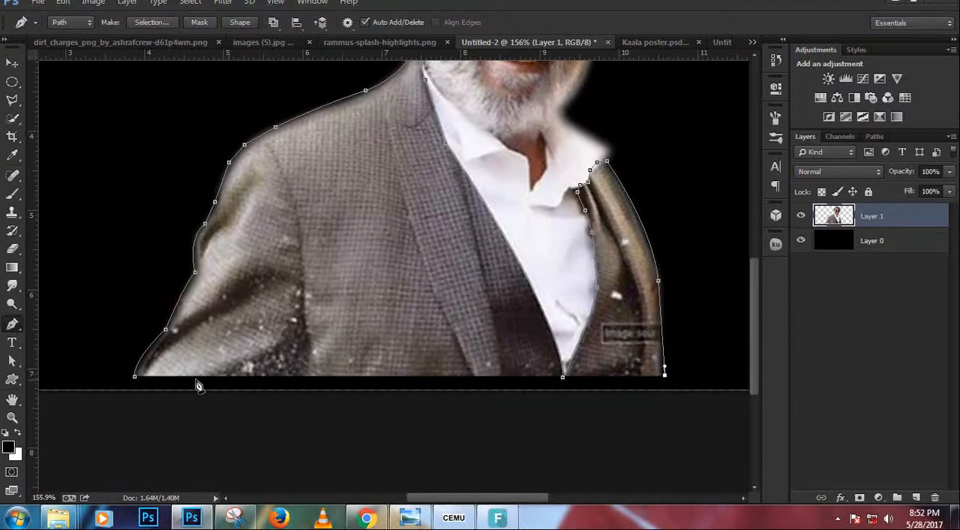
{"action": "left_click", "coordinate": [135, 376]}
{"action": "scroll", "coordinate": [229, 337], "scroll_direction": "down", "scroll_amount": 3}
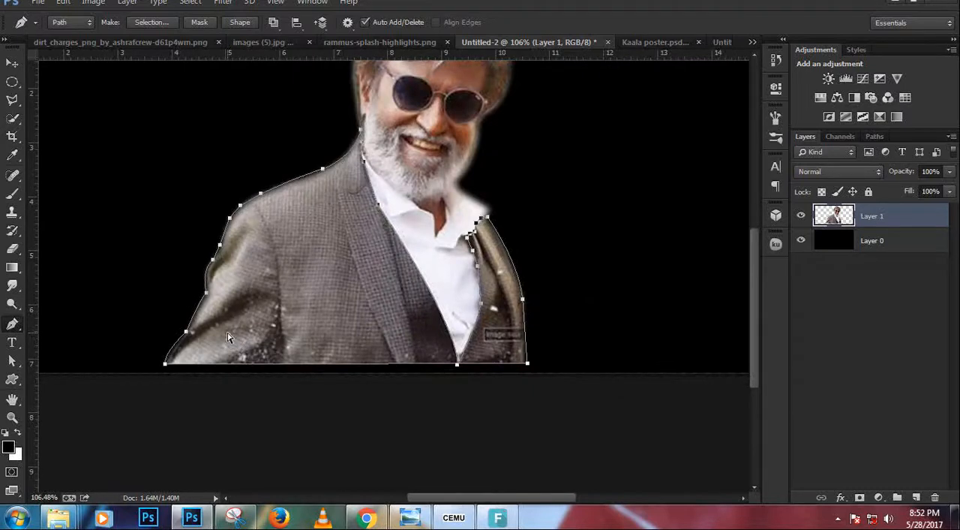
{"action": "key", "text": "ctrl+Return"}
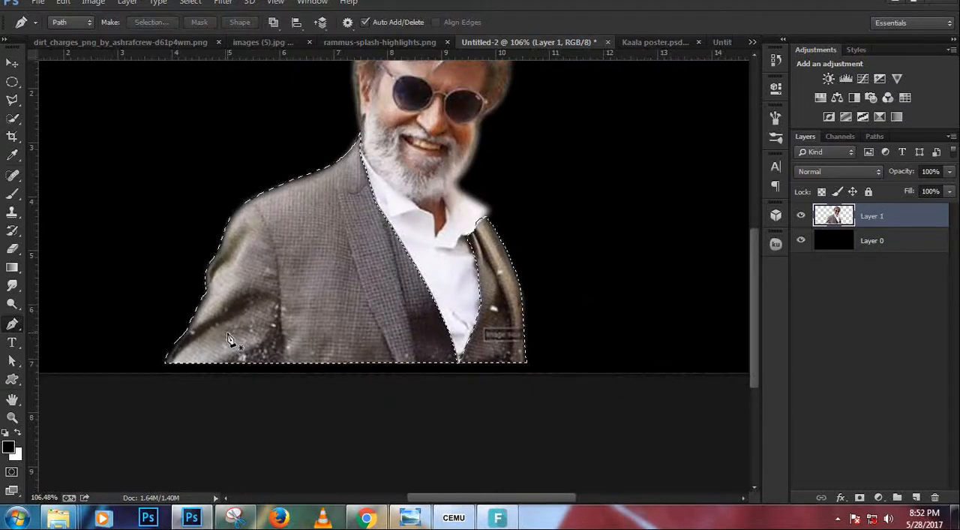
Add a Solid Color fill layer in black (000000) over the selected jacket.
{"action": "left_click", "coordinate": [879, 498]}
{"action": "left_click", "coordinate": [861, 185]}
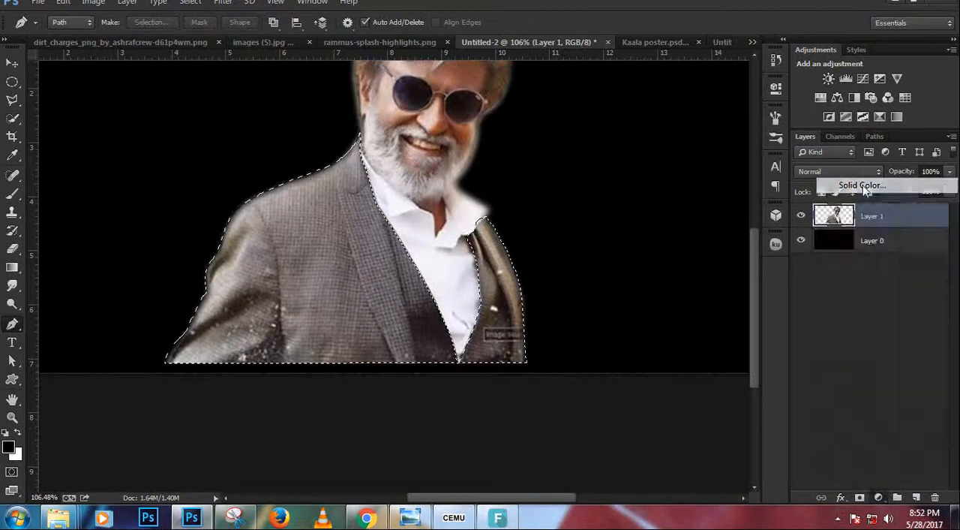
{"action": "left_click", "coordinate": [880, 135]}
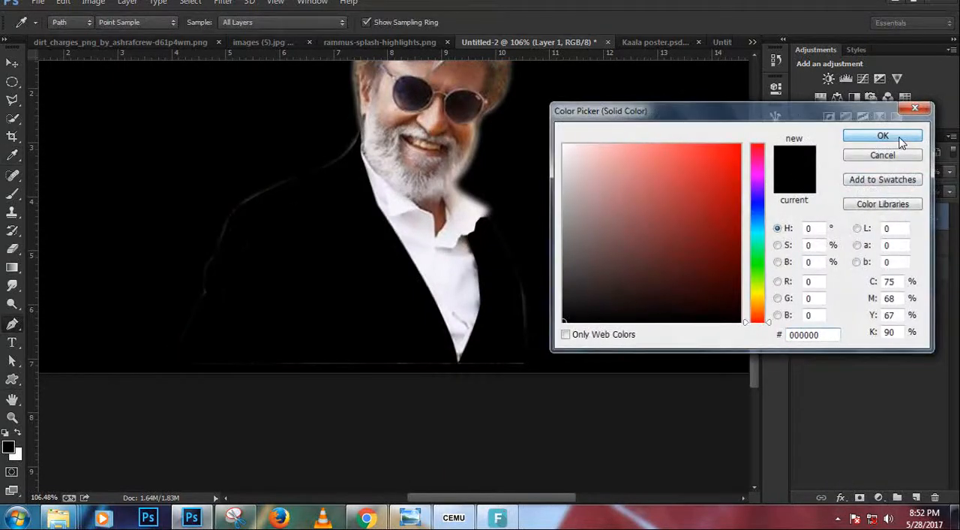
Cycle through the blend modes for the black Color Fill layer over the jacket and set it to Saturation.
{"action": "left_click", "coordinate": [853, 175]}
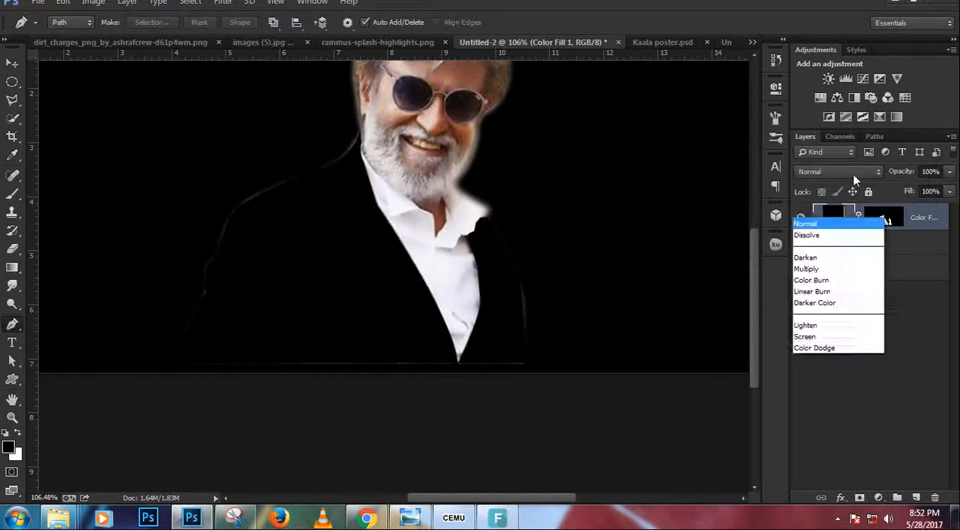
{"action": "left_click", "coordinate": [854, 175]}
{"action": "scroll", "coordinate": [854, 175], "scroll_direction": "down", "scroll_amount": 13}
{"action": "left_click", "coordinate": [854, 176]}
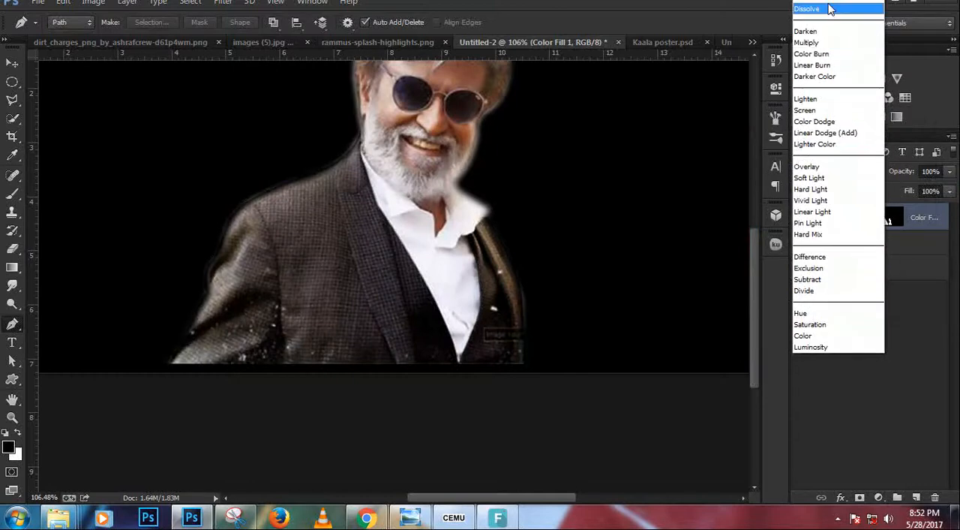
{"action": "left_click", "coordinate": [840, 8]}
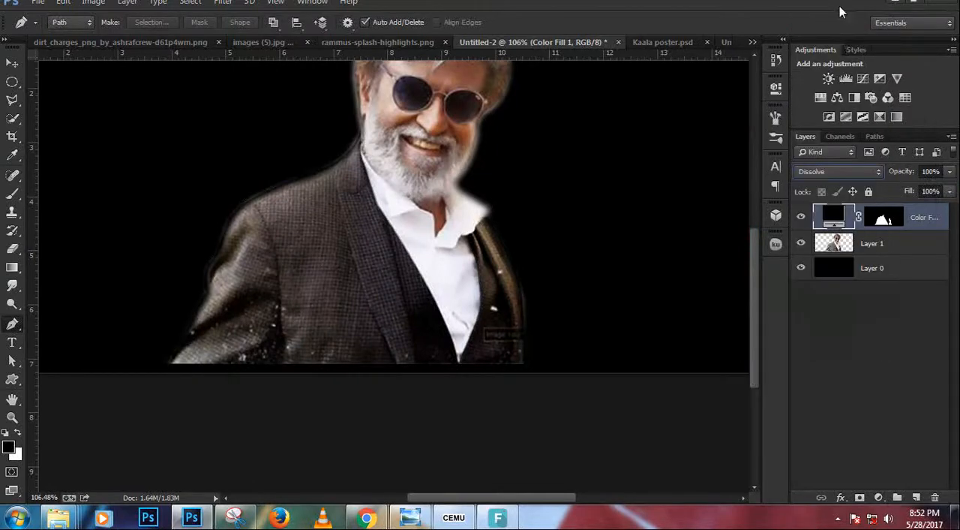
{"action": "key", "text": "Down"}
{"action": "key", "text": "Down"}
{"action": "key", "text": "Down"}
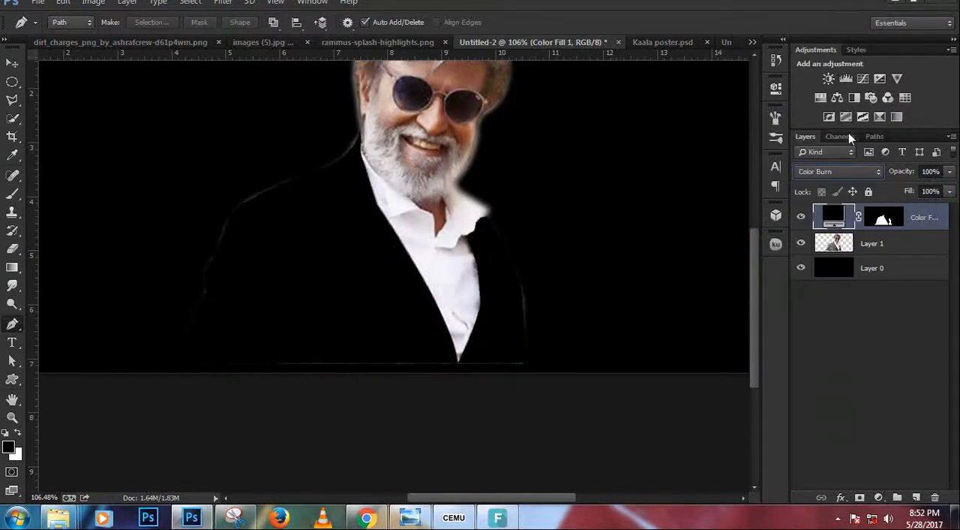
{"action": "key", "text": "Down"}
{"action": "key", "text": "Down"}
{"action": "key", "text": "Down"}
{"action": "key", "text": "Down"}
{"action": "key", "text": "Down"}
{"action": "key", "text": "Down"}
{"action": "key", "text": "Down"}
{"action": "key", "text": "Down"}
{"action": "key", "text": "Down"}
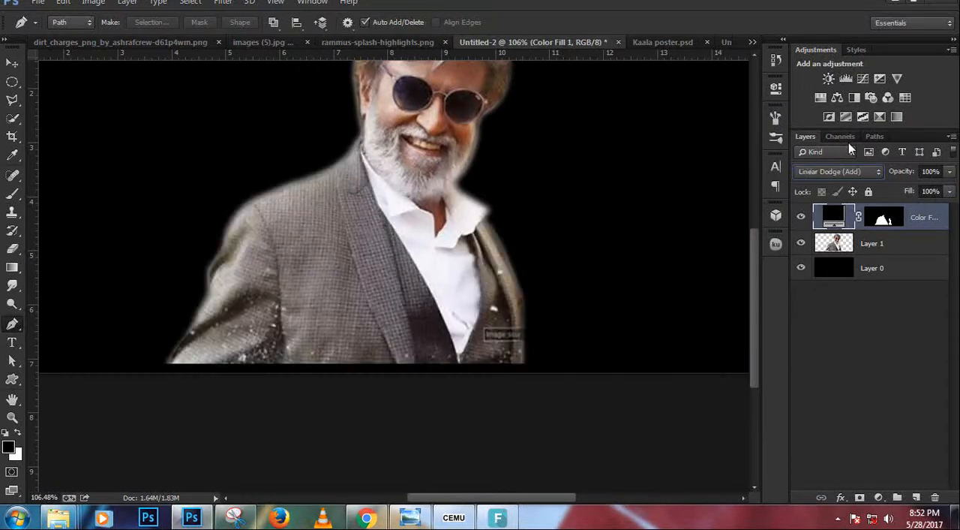
{"action": "key", "text": "Down"}
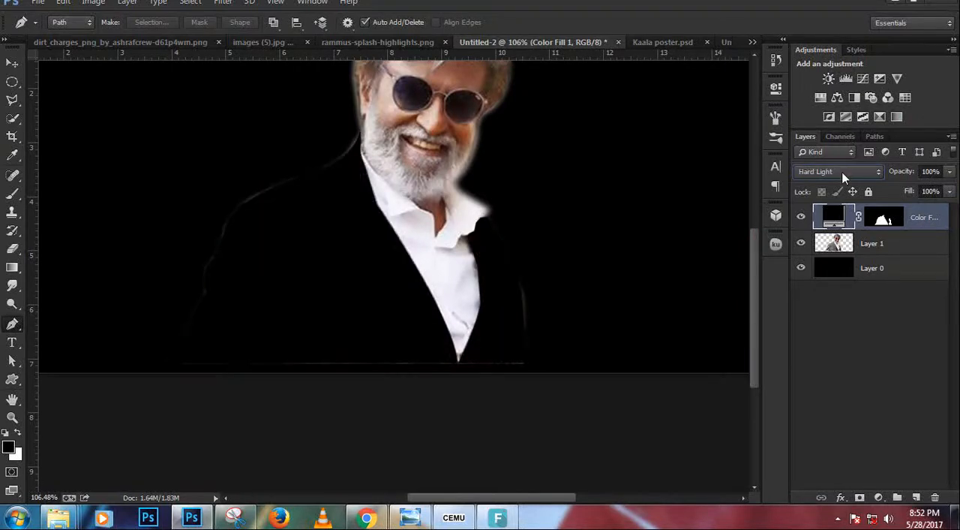
{"action": "key", "text": "Up"}
{"action": "key", "text": "Down"}
{"action": "key", "text": "Down"}
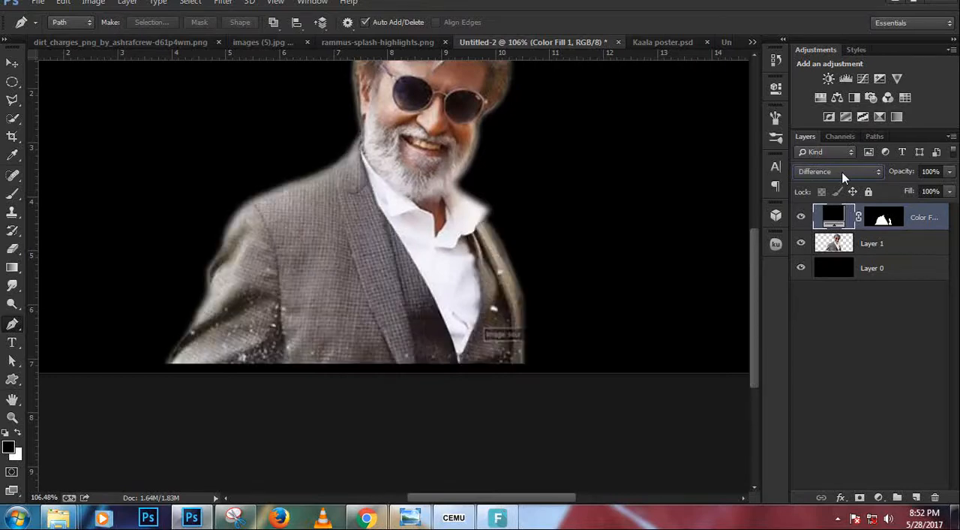
{"action": "key", "text": "Down"}
{"action": "key", "text": "Down"}
{"action": "key", "text": "Down"}
Load the fill layer's jacket mask as a selection and add a Hue/Saturation adjustment with Lightness at -55.
{"action": "left_click", "coordinate": [879, 497]}
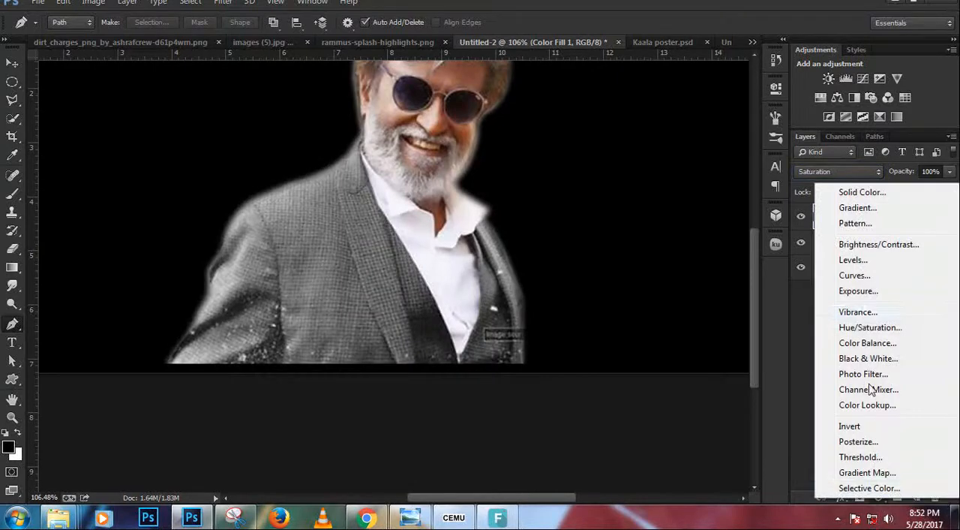
{"action": "left_click", "coordinate": [810, 323]}
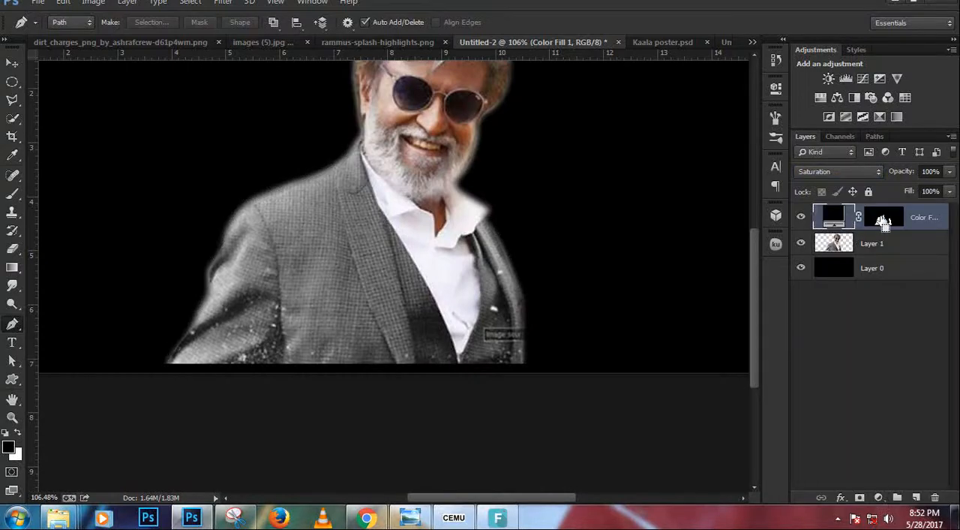
{"action": "left_click", "coordinate": [879, 218], "text": "ctrl"}
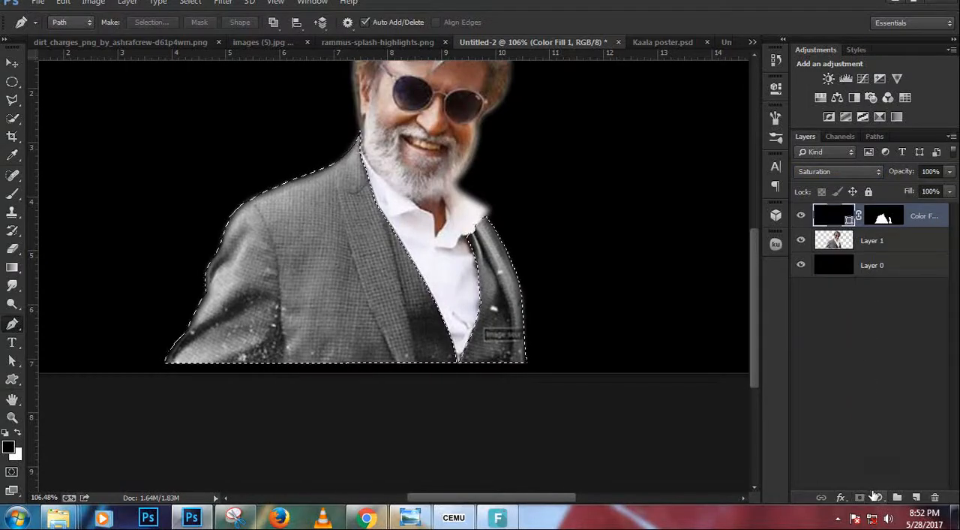
{"action": "left_click", "coordinate": [876, 497]}
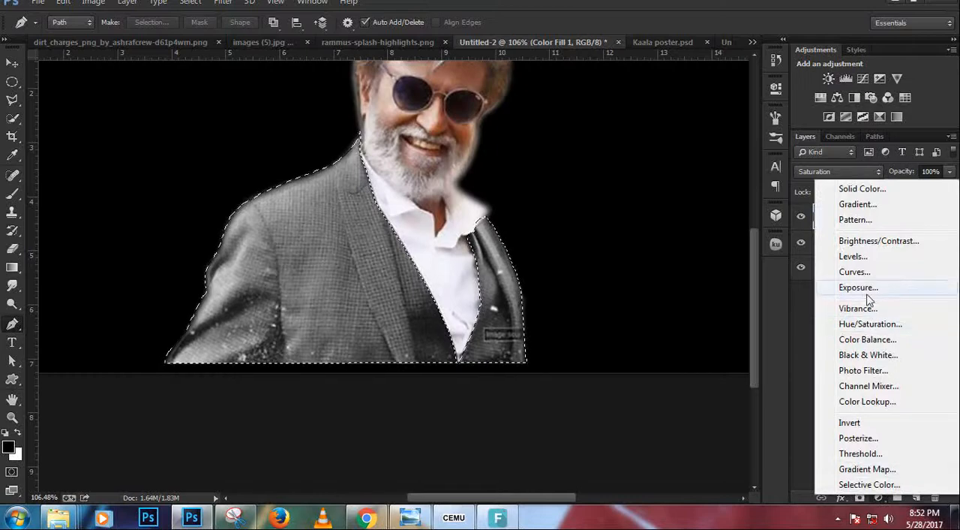
{"action": "left_click", "coordinate": [871, 325]}
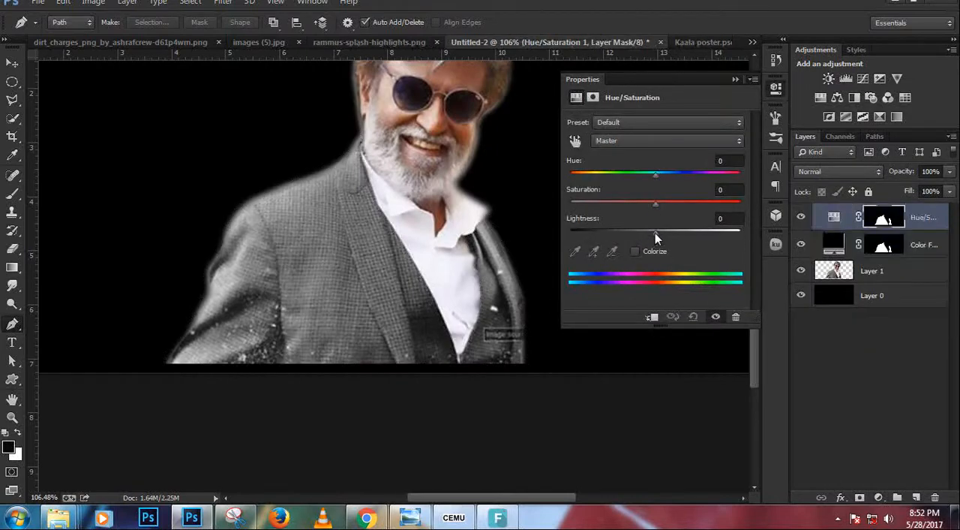
{"action": "left_click_drag", "start_coordinate": [655, 234], "coordinate": [608, 231]}
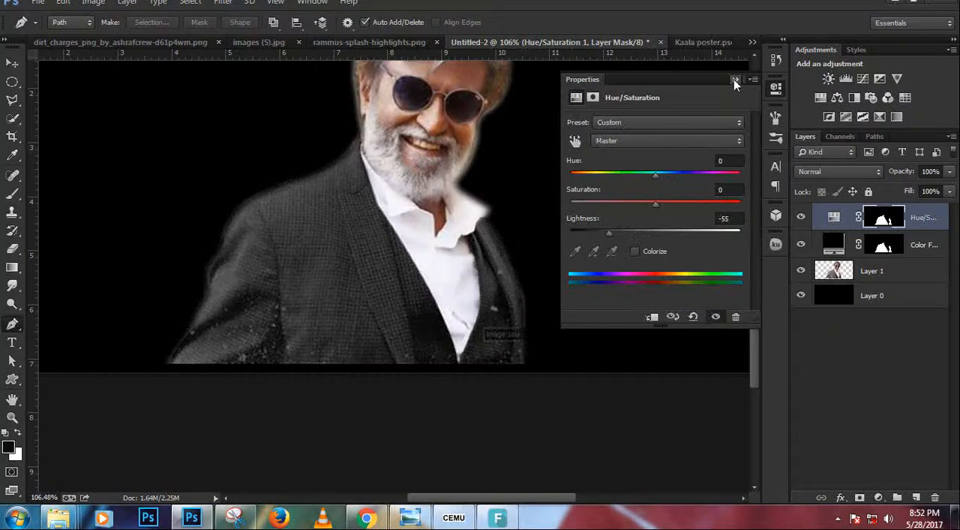
{"action": "left_click", "coordinate": [734, 81]}
Merge the Hue/Saturation, Color Fill and Layer 1 actor layers into a single layer above the black background.
{"action": "scroll", "coordinate": [262, 230], "scroll_direction": "down", "scroll_amount": 2}
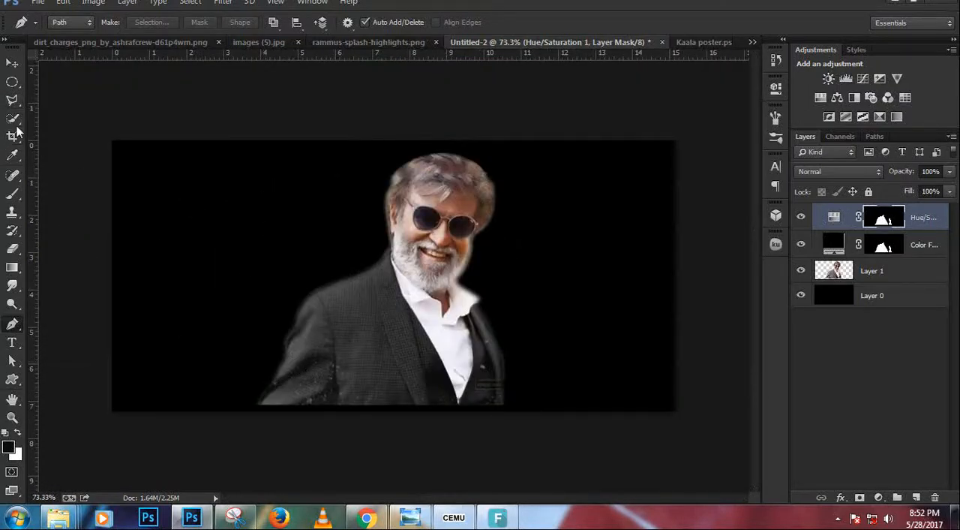
{"action": "left_click", "coordinate": [12, 193]}
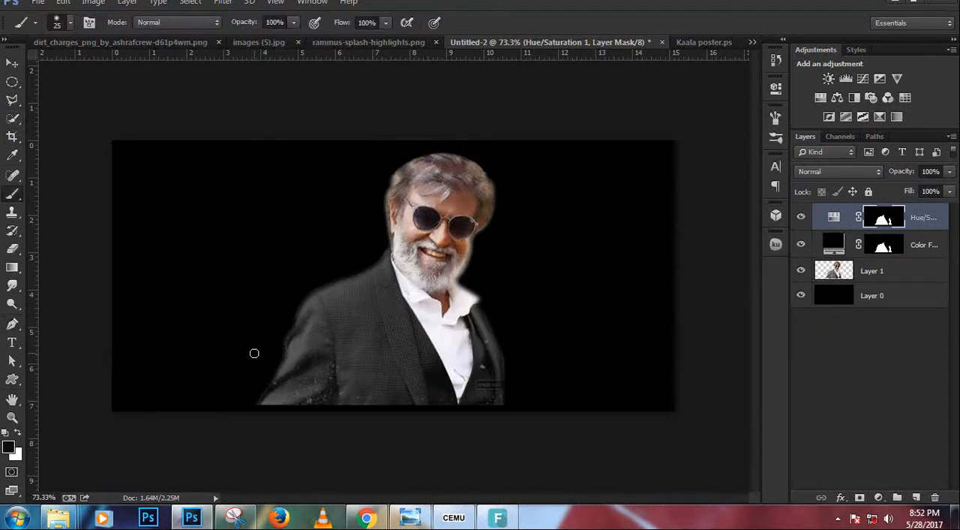
{"action": "key", "text": "e"}
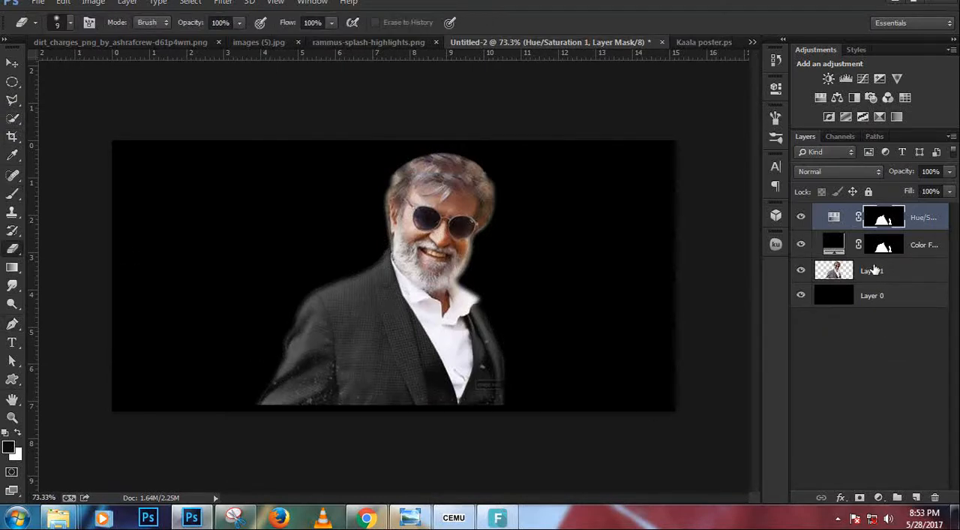
{"action": "left_click", "coordinate": [922, 251], "text": "ctrl"}
{"action": "left_click", "coordinate": [916, 266], "text": "ctrl"}
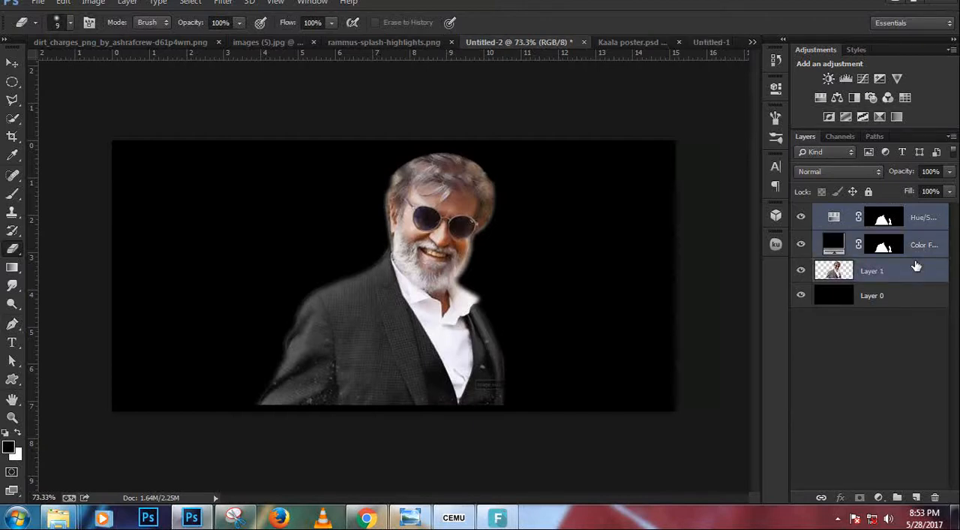
{"action": "key", "text": "ctrl+e"}
Add a layer mask to the merged actor layer and switch to the Brush tool.
{"action": "scroll", "coordinate": [219, 363], "scroll_direction": "up", "scroll_amount": 2}
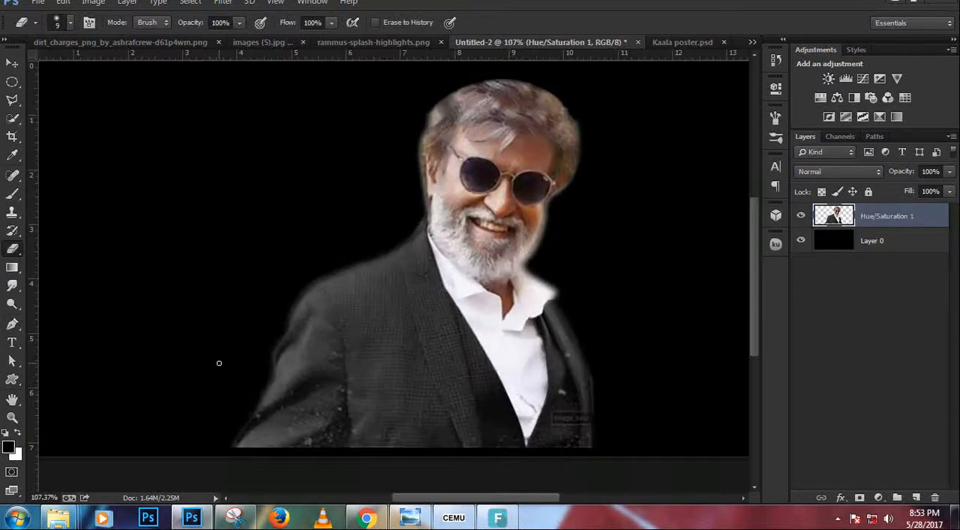
{"action": "key", "text": "bracketright"}
{"action": "key", "text": "bracketright"}
{"action": "key", "text": "bracketright"}
{"action": "key", "text": "bracketright"}
{"action": "key", "text": "bracketright"}
{"action": "key", "text": "bracketright"}
{"action": "key", "text": "bracketright"}
{"action": "key", "text": "bracketright"}
{"action": "mouse_move", "coordinate": [193, 460]}
{"action": "left_mouse_down"}
{"action": "mouse_move", "coordinate": [215, 457]}
{"action": "mouse_move", "coordinate": [225, 476]}
{"action": "left_mouse_up"}
{"action": "left_click", "coordinate": [860, 496]}
{"action": "key", "text": "b"}
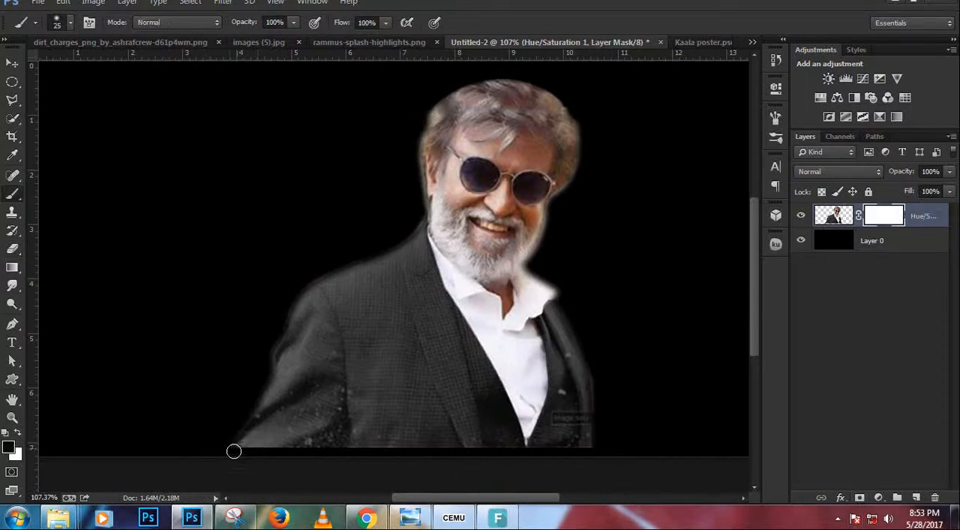
Enlarge the brush to 100 and paint black on the mask to fade the sleeve and jacket's lower edges into the background.
{"action": "key", "text": "bracketright"}
{"action": "key", "text": "bracketright"}
{"action": "key", "text": "bracketright"}
{"action": "key", "text": "bracketright"}
{"action": "key", "text": "bracketright"}
{"action": "key", "text": "bracketright"}
{"action": "key", "text": "bracketright"}
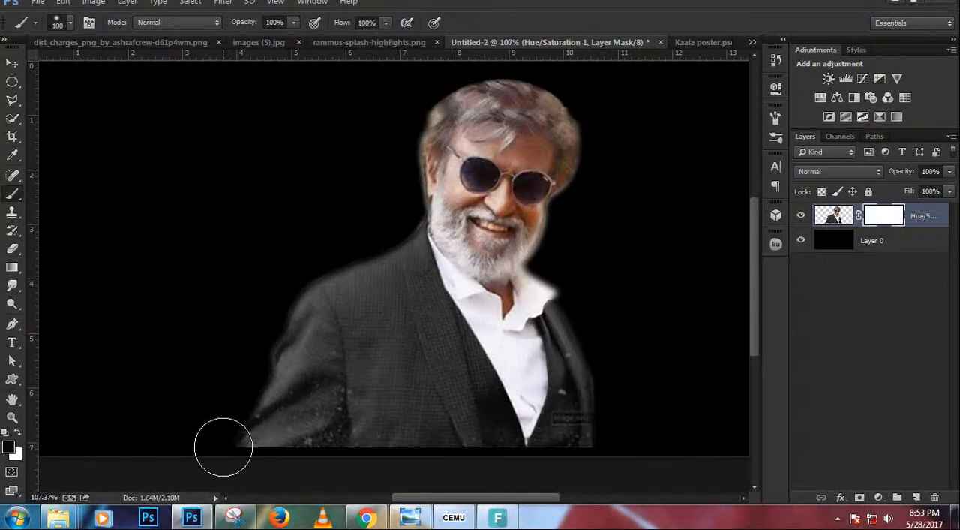
{"action": "mouse_move", "coordinate": [223, 446]}
{"action": "left_mouse_down"}
{"action": "mouse_move", "coordinate": [238, 474]}
{"action": "mouse_move", "coordinate": [249, 455]}
{"action": "mouse_move", "coordinate": [379, 469]}
{"action": "mouse_move", "coordinate": [277, 457]}
{"action": "mouse_move", "coordinate": [228, 421]}
{"action": "mouse_move", "coordinate": [208, 356]}
{"action": "mouse_move", "coordinate": [239, 359]}
{"action": "mouse_move", "coordinate": [253, 425]}
{"action": "mouse_move", "coordinate": [243, 348]}
{"action": "mouse_move", "coordinate": [274, 403]}
{"action": "mouse_move", "coordinate": [383, 475]}
{"action": "mouse_move", "coordinate": [450, 498]}
{"action": "mouse_move", "coordinate": [298, 471]}
{"action": "mouse_move", "coordinate": [372, 452]}
{"action": "mouse_move", "coordinate": [617, 461]}
{"action": "mouse_move", "coordinate": [617, 445]}
{"action": "mouse_move", "coordinate": [568, 447]}
{"action": "mouse_move", "coordinate": [595, 433]}
{"action": "mouse_move", "coordinate": [641, 362]}
{"action": "mouse_move", "coordinate": [629, 357]}
{"action": "mouse_move", "coordinate": [595, 407]}
{"action": "mouse_move", "coordinate": [562, 420]}
{"action": "mouse_move", "coordinate": [544, 454]}
{"action": "mouse_move", "coordinate": [565, 468]}
{"action": "mouse_move", "coordinate": [546, 455]}
{"action": "mouse_move", "coordinate": [235, 382]}
{"action": "mouse_move", "coordinate": [225, 358]}
{"action": "mouse_move", "coordinate": [243, 387]}
{"action": "mouse_move", "coordinate": [402, 420]}
{"action": "left_mouse_up"}
{"action": "scroll", "coordinate": [403, 420], "scroll_direction": "down", "scroll_amount": 3}
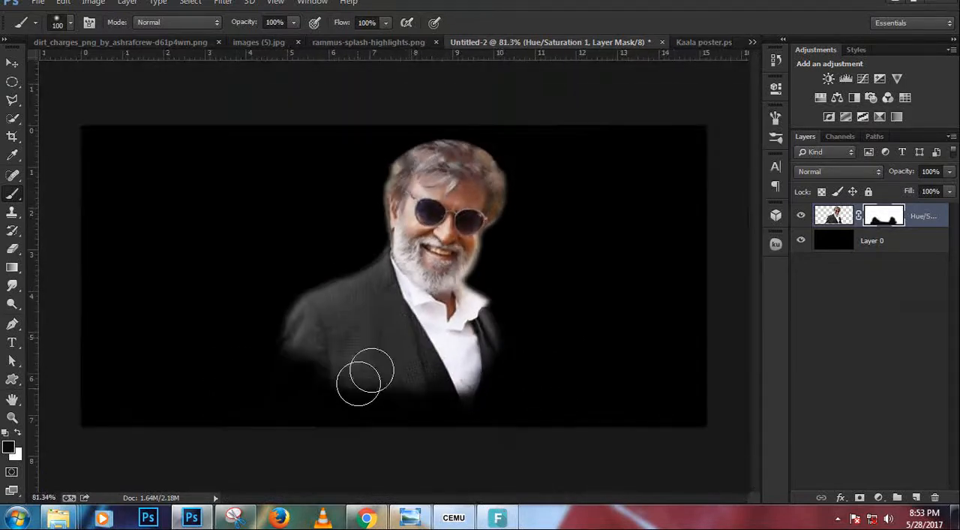
Close the images (5).jpg document without saving its changes.
{"action": "left_click", "coordinate": [177, 39]}
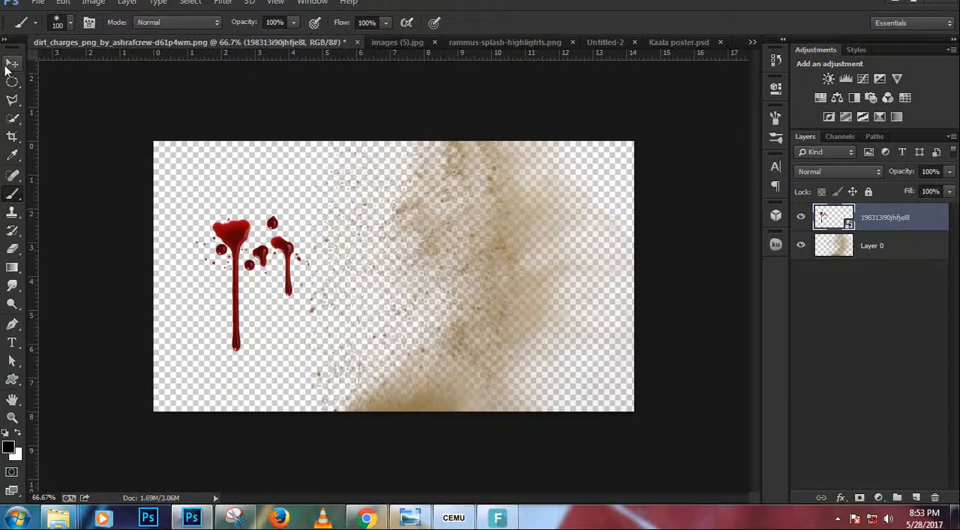
{"action": "left_click", "coordinate": [388, 44]}
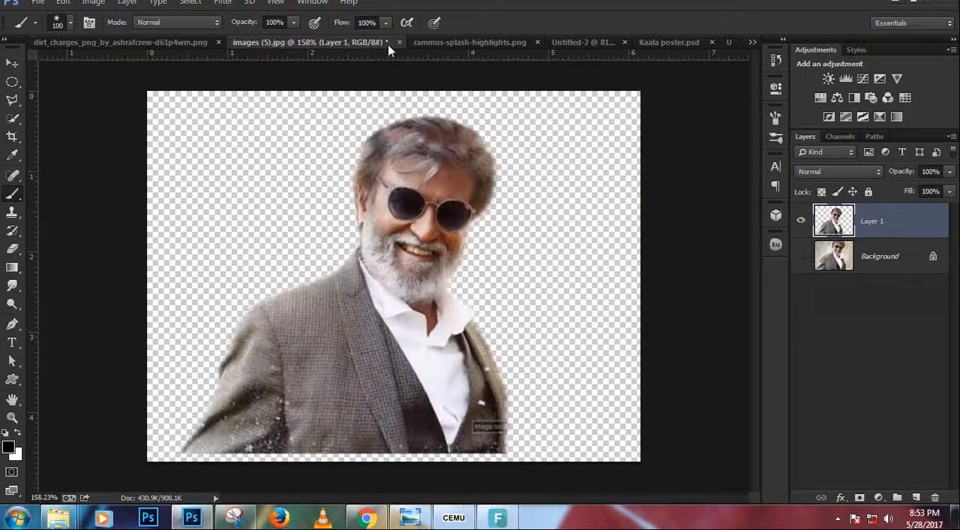
{"action": "left_click", "coordinate": [450, 43]}
{"action": "left_click_drag", "start_coordinate": [295, 43], "coordinate": [297, 9]}
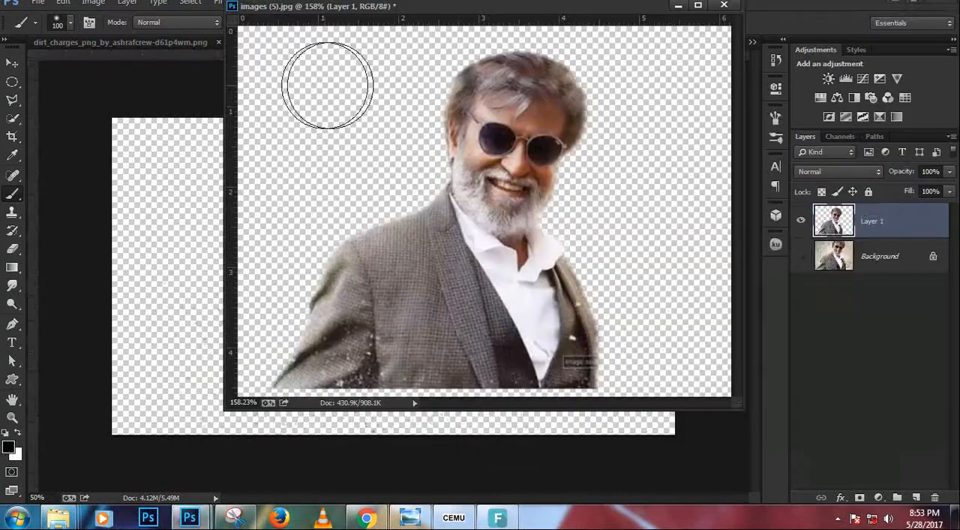
{"action": "left_click", "coordinate": [724, 5]}
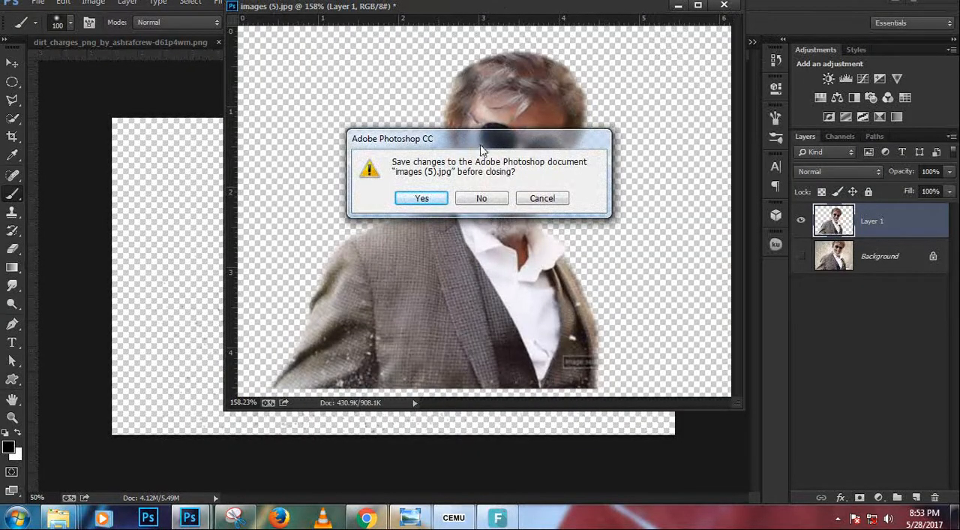
{"action": "left_click", "coordinate": [481, 198]}
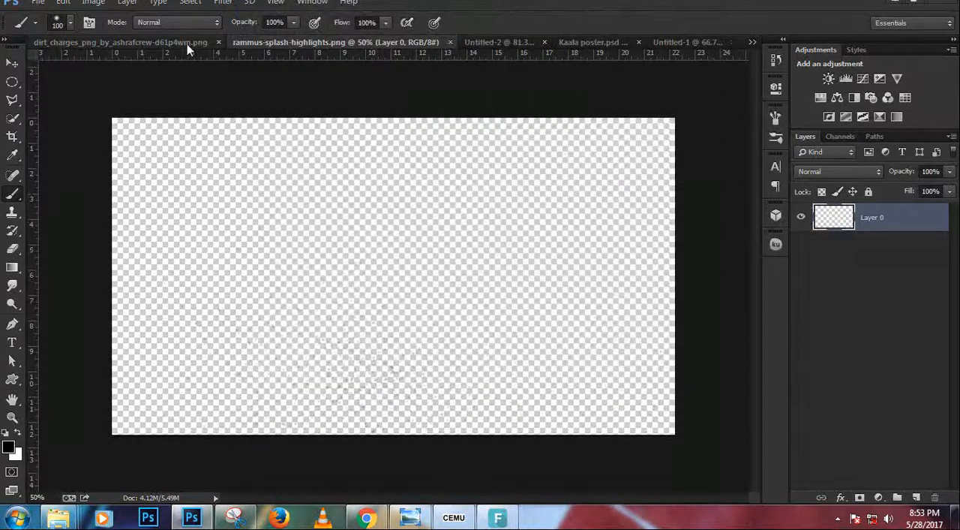
Look through the open dirt charge and splash highlight documents for a dust texture to overlay on the poster.
{"action": "left_click", "coordinate": [183, 43]}
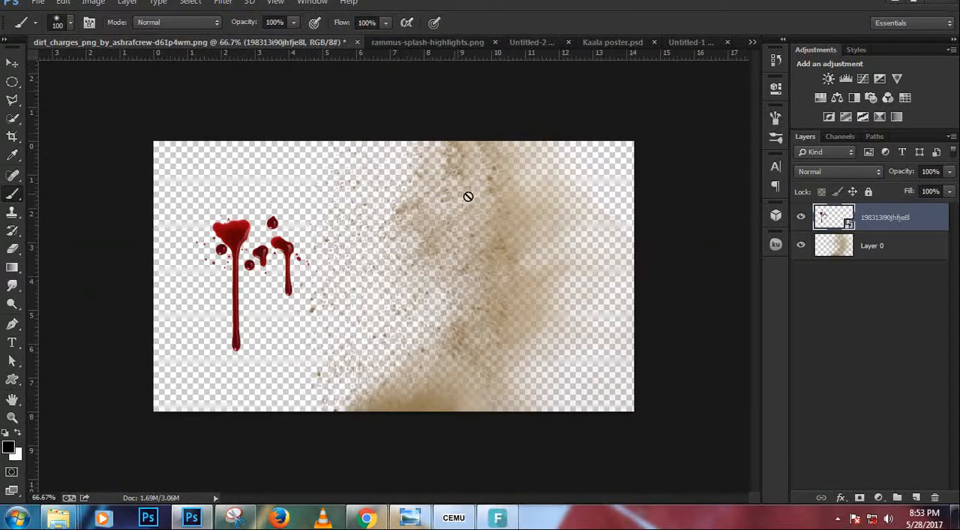
{"action": "left_click", "coordinate": [527, 44]}
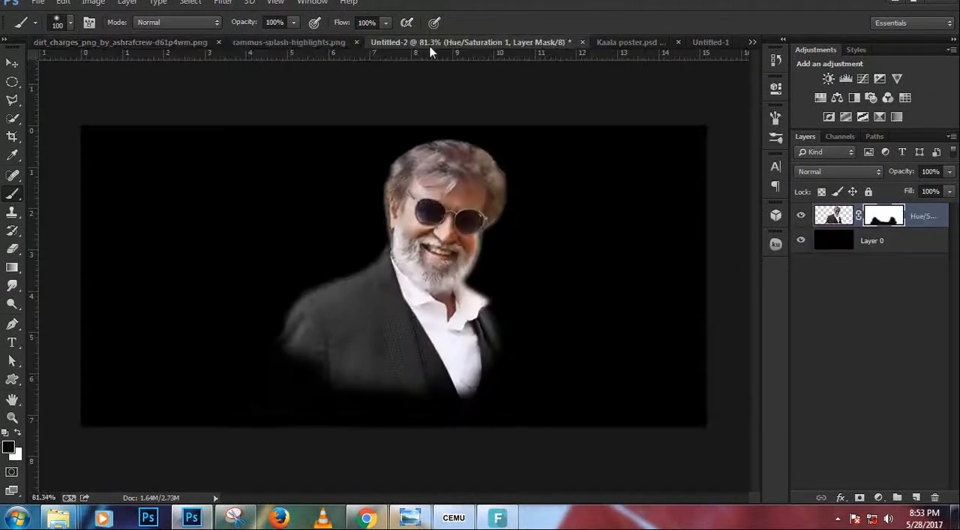
{"action": "left_click", "coordinate": [315, 44]}
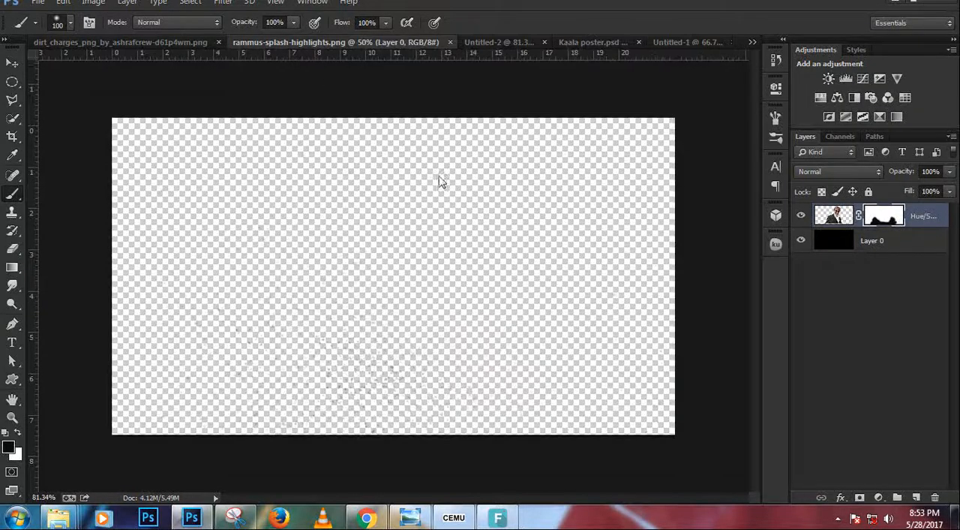
{"action": "left_click", "coordinate": [11, 63]}
{"action": "left_click", "coordinate": [131, 44]}
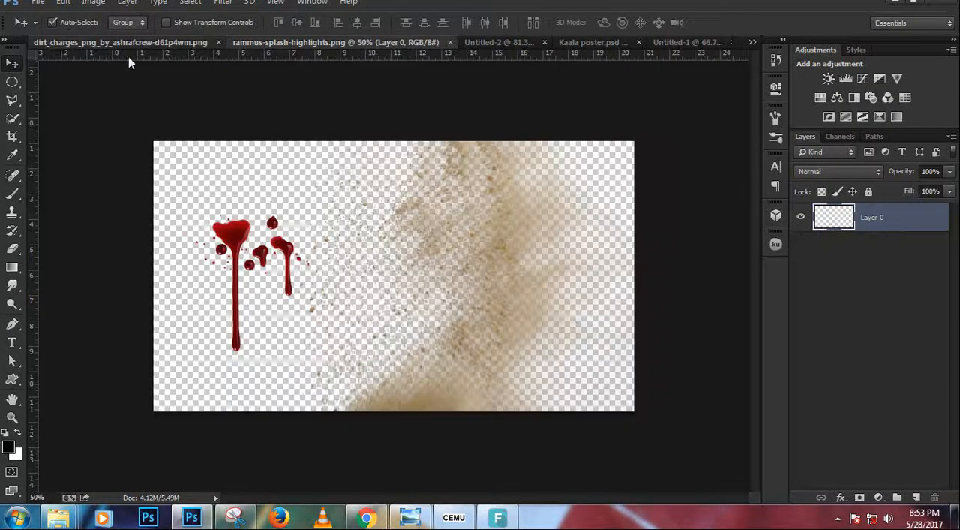
{"action": "left_click", "coordinate": [752, 42]}
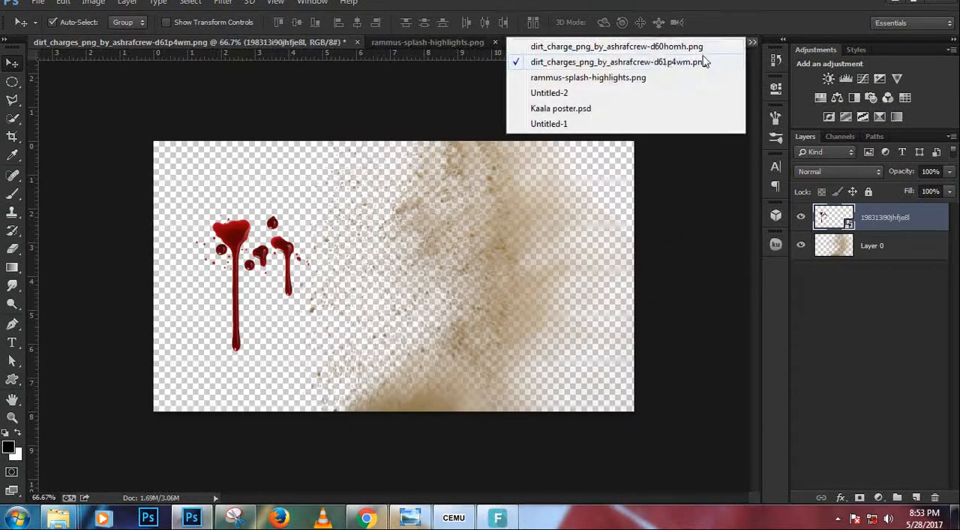
{"action": "left_click", "coordinate": [650, 47]}
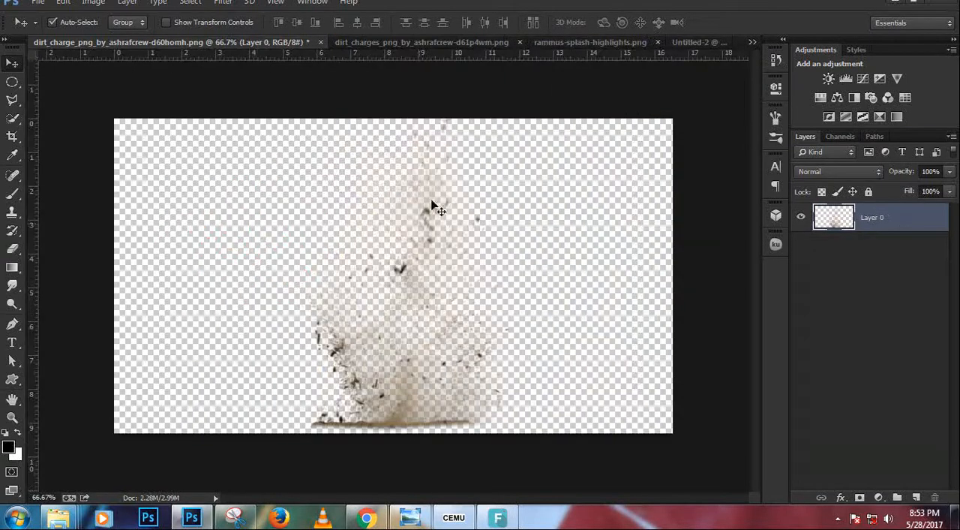
{"action": "left_click", "coordinate": [607, 45]}
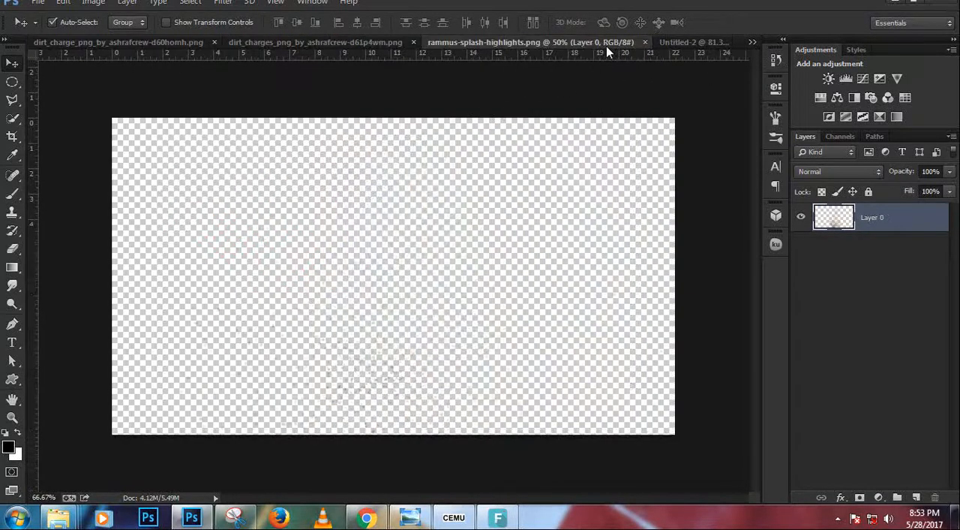
Copy the brown dust from dirt_charges_png_by_ashrafcrew-d61p4wm.png into Untitled-2, then duplicate it about 9.76 in to the left and 0.75 in up.
{"action": "left_click", "coordinate": [370, 42]}
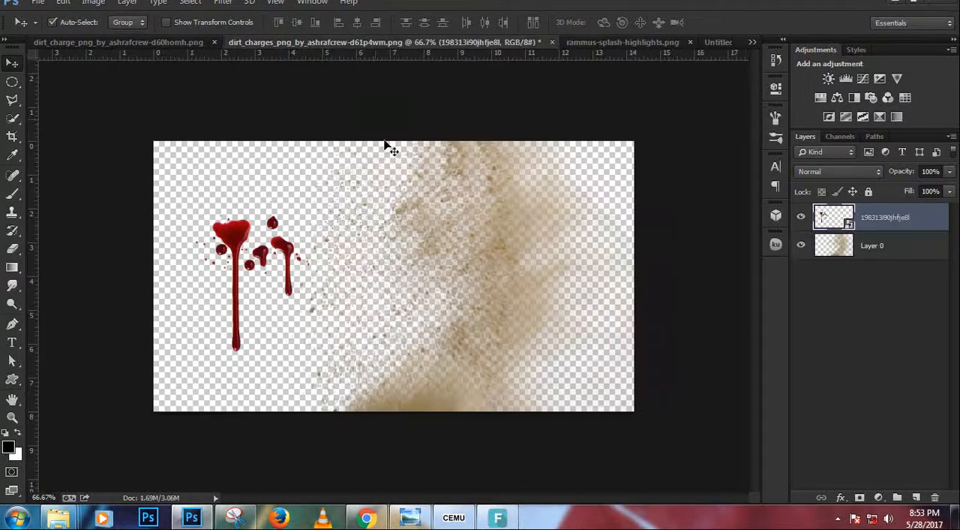
{"action": "left_click_drag", "start_coordinate": [472, 255], "coordinate": [556, 160]}
{"action": "left_click_drag", "start_coordinate": [463, 309], "coordinate": [272, 274]}
{"action": "key", "text": "ctrl+j"}
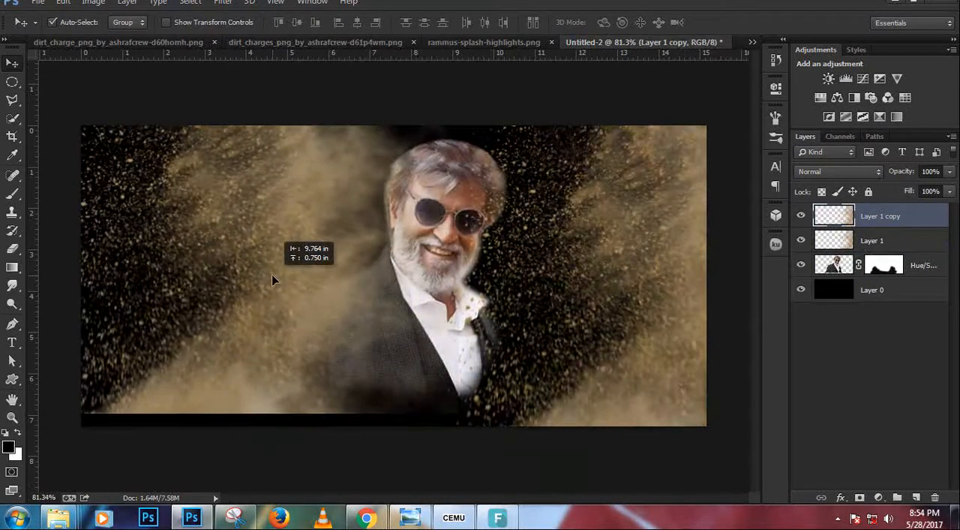
Flip the duplicated dust layer horizontally and move it against the poster's left and bottom edges.
{"action": "key", "text": "ctrl+t"}
{"action": "right_click", "coordinate": [272, 274]}
{"action": "left_click", "coordinate": [314, 252]}
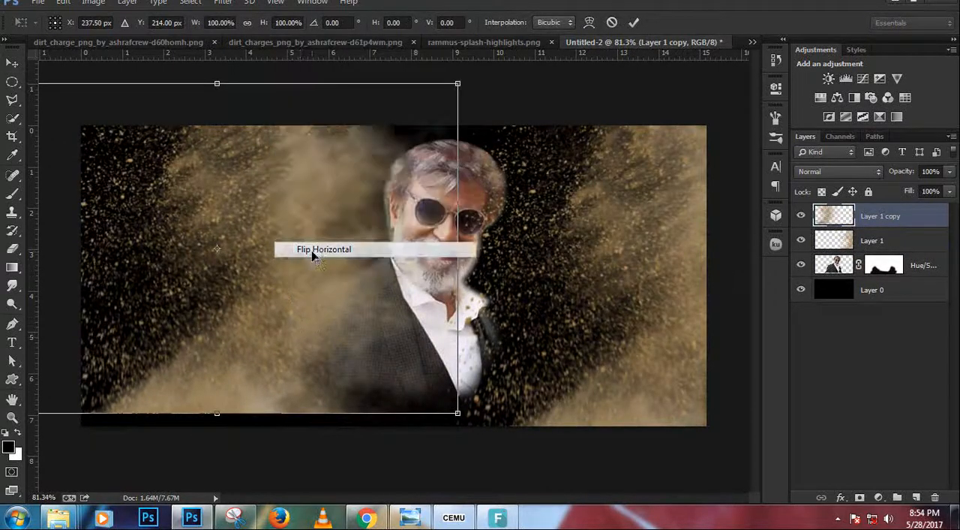
{"action": "left_click_drag", "start_coordinate": [234, 330], "coordinate": [196, 368]}
{"action": "key", "text": "Return"}
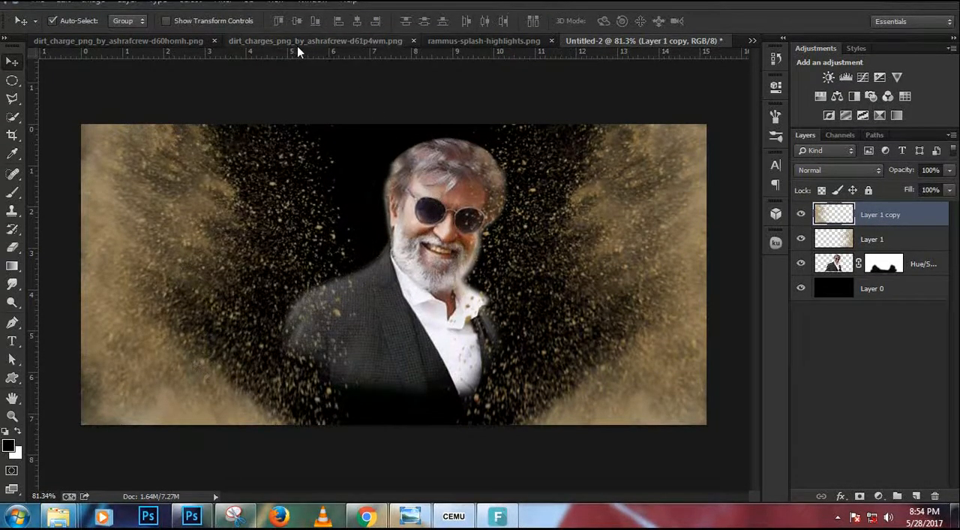
Copy the dirt burst from dirt_charge_png_by_ashrafcrew-d60homh.png and the specks from rammus-splash-highlights.png into Untitled-2, placing them over the actor.
{"action": "left_click", "coordinate": [147, 43]}
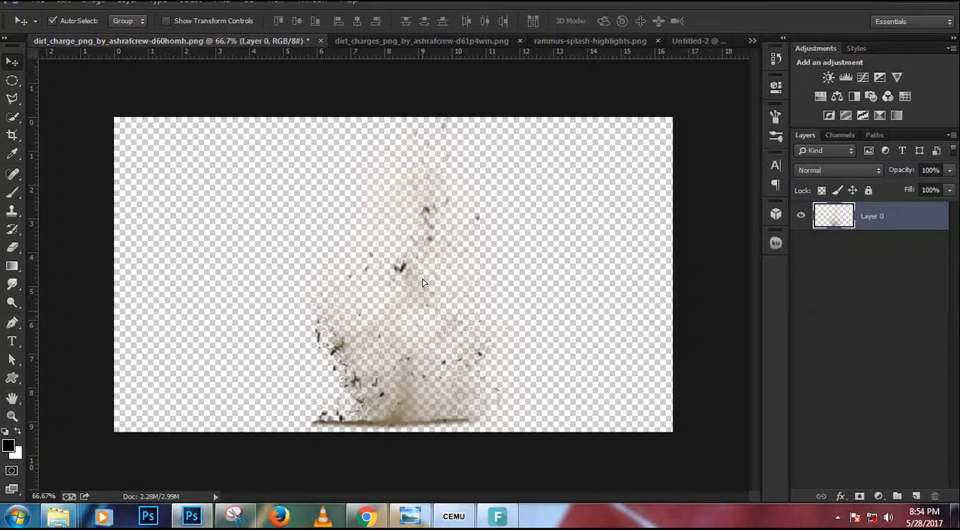
{"action": "left_click_drag", "start_coordinate": [466, 203], "coordinate": [393, 370]}
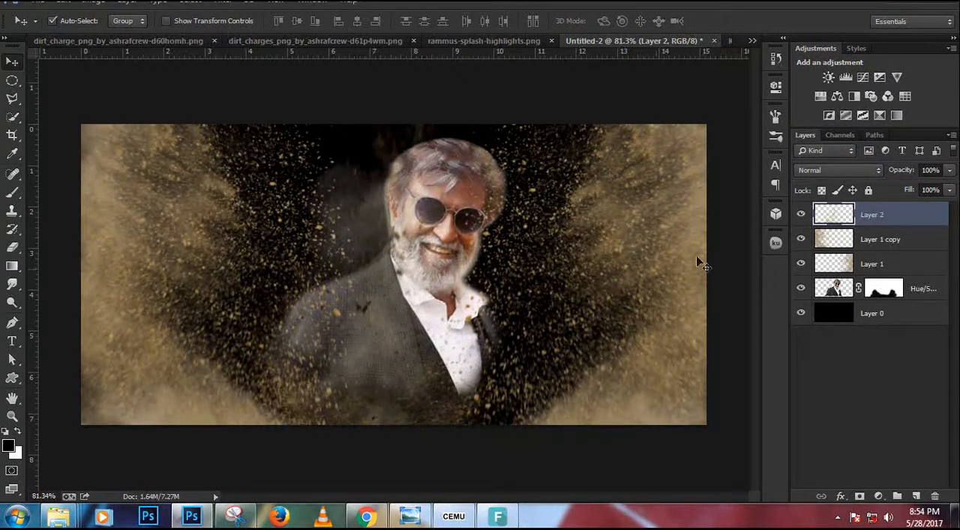
{"action": "left_click", "coordinate": [459, 44]}
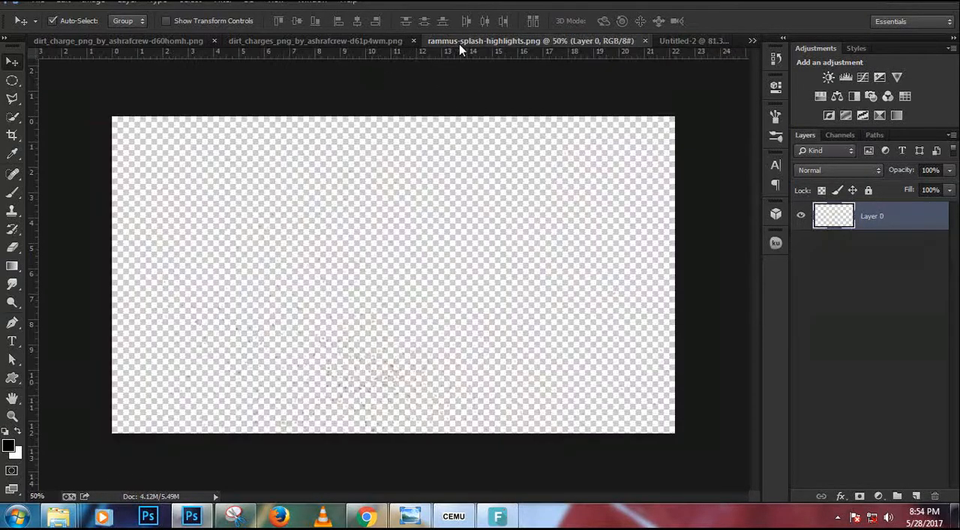
{"action": "key", "text": "ctrl+0"}
{"action": "scroll", "coordinate": [358, 319], "scroll_direction": "up", "scroll_amount": 3}
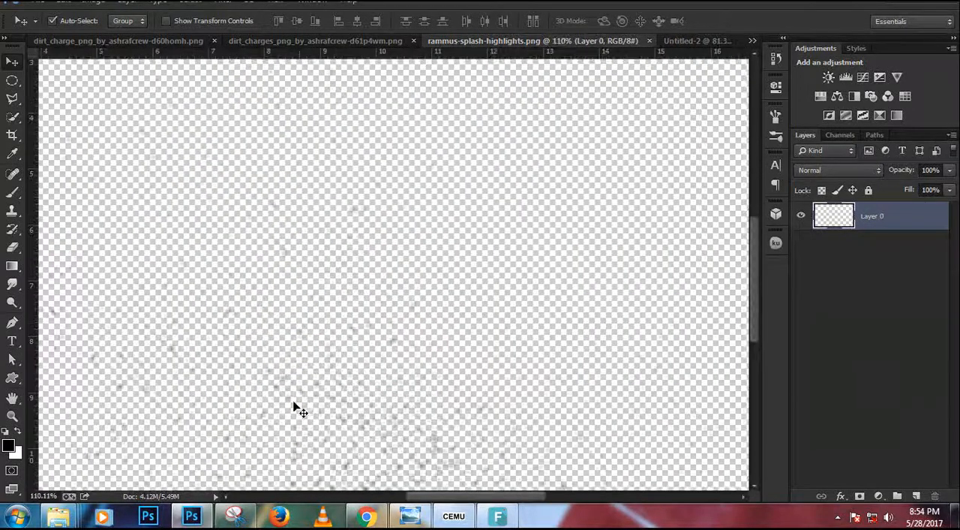
{"action": "left_click_drag", "start_coordinate": [276, 390], "coordinate": [349, 338]}
{"action": "left_click_drag", "start_coordinate": [175, 326], "coordinate": [653, 98]}
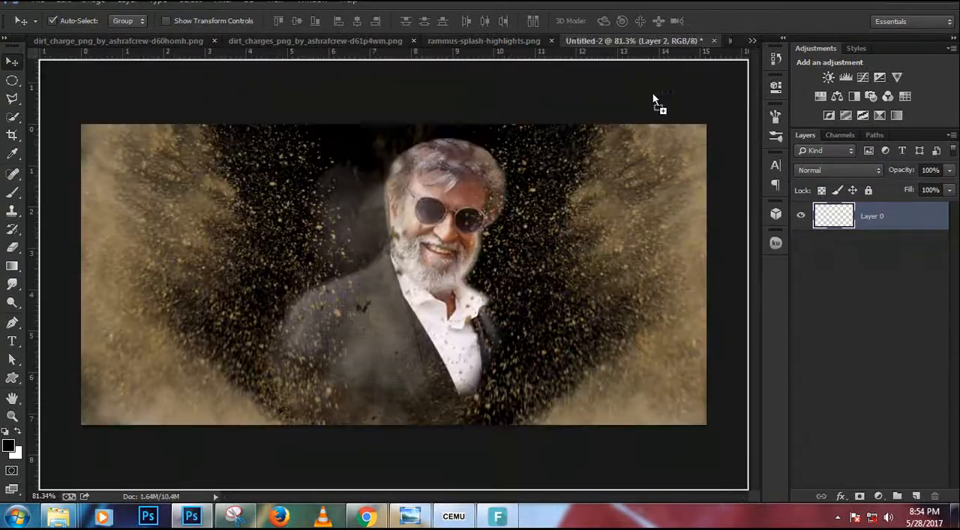
{"action": "left_click_drag", "start_coordinate": [358, 343], "coordinate": [266, 279]}
{"action": "key", "text": "ctrl+t"}
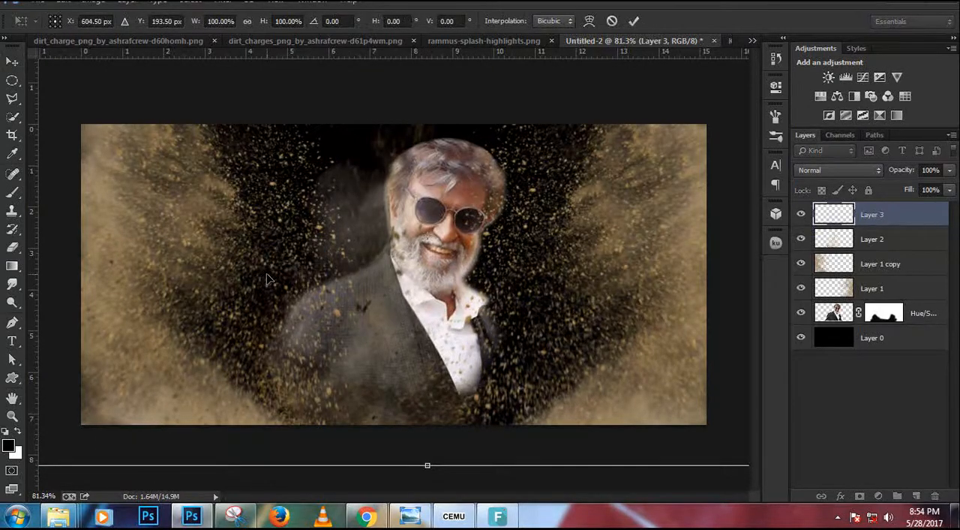
{"action": "key", "text": "Return"}
Lower the opacity of Layer 1 copy, the dust at the poster's left side, to 40%.
{"action": "left_click", "coordinate": [876, 266]}
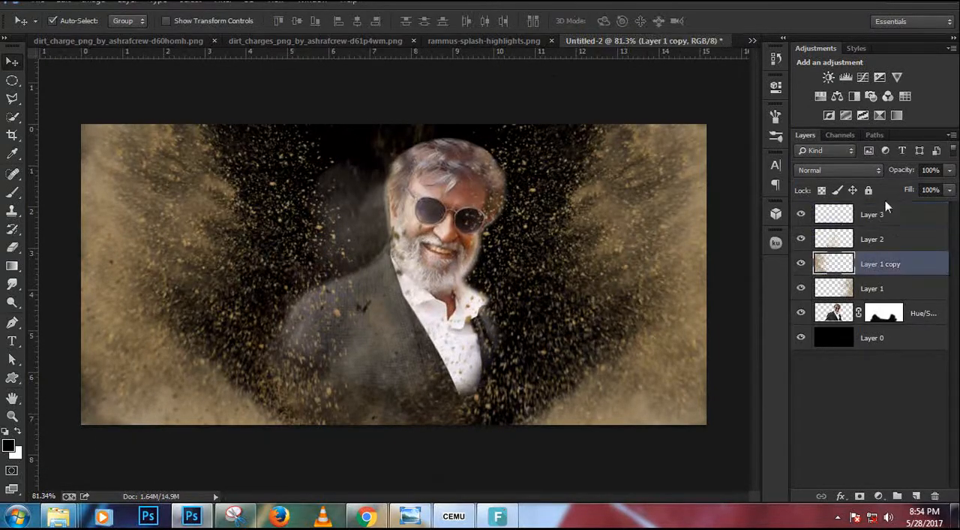
{"action": "left_click_drag", "start_coordinate": [898, 171], "coordinate": [850, 173]}
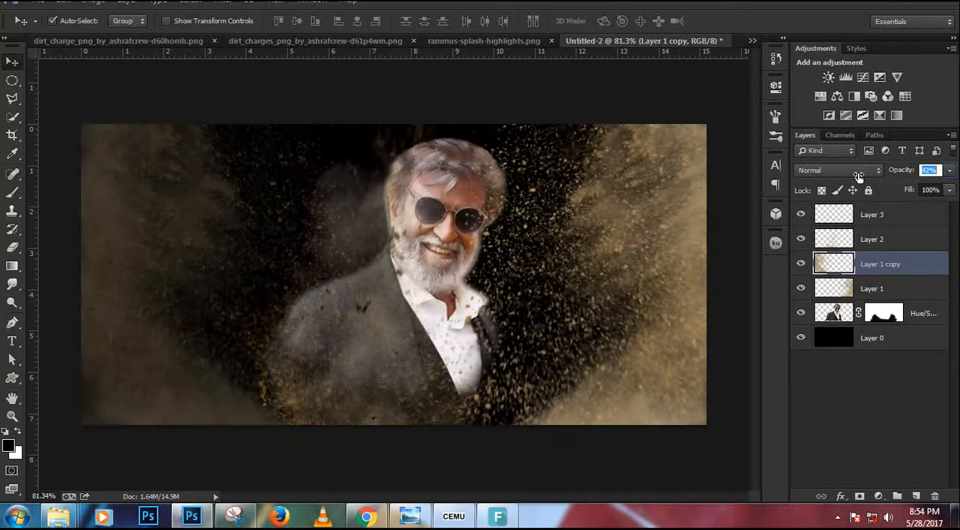
{"action": "left_click_drag", "start_coordinate": [859, 175], "coordinate": [857, 174]}
Check the dust placement in the finished Kaala poster.psd and return to Untitled-2.
{"action": "left_click", "coordinate": [753, 41]}
{"action": "left_click", "coordinate": [561, 113]}
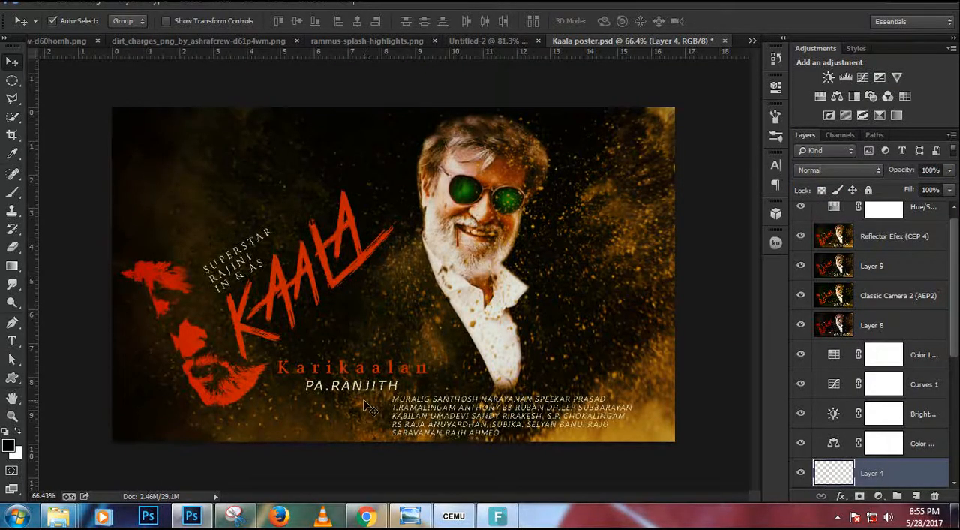
{"action": "left_click", "coordinate": [359, 39]}
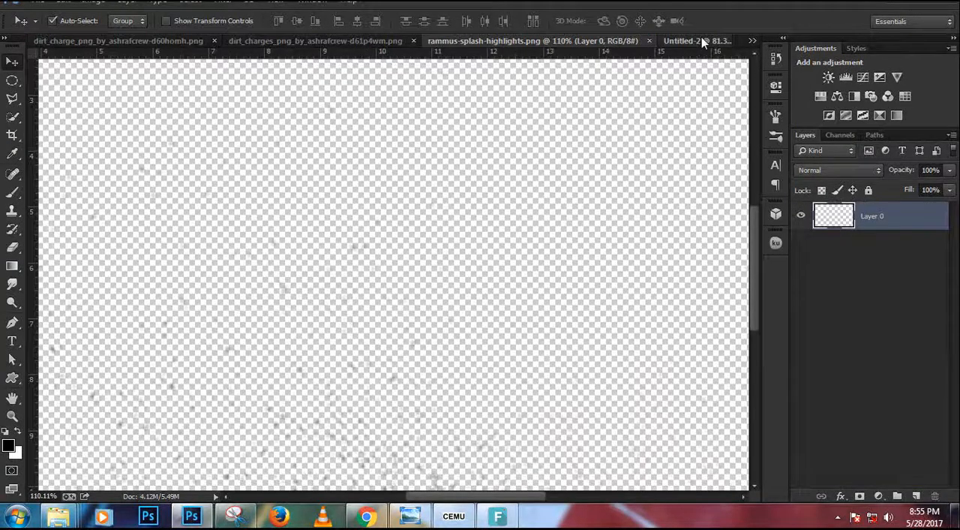
{"action": "left_click", "coordinate": [701, 40]}
{"action": "left_click", "coordinate": [300, 41]}
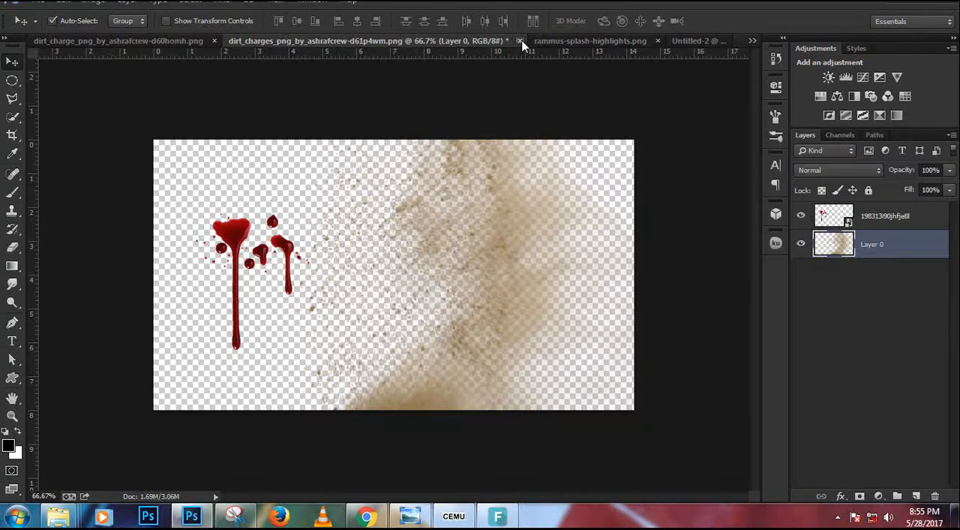
{"action": "left_click", "coordinate": [520, 40]}
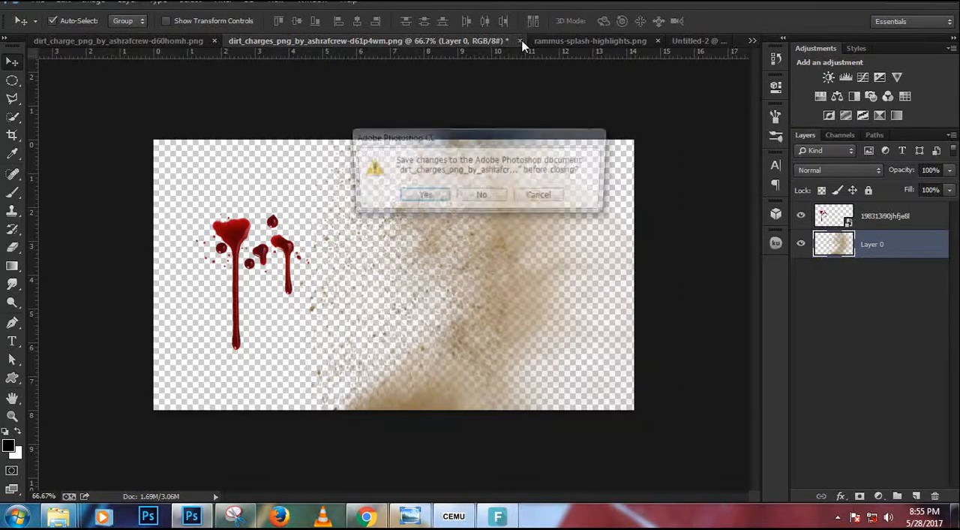
{"action": "left_click", "coordinate": [543, 198]}
Close rammus-splash-highlights.png and return to the Untitled-2 composite.
{"action": "left_click", "coordinate": [568, 41]}
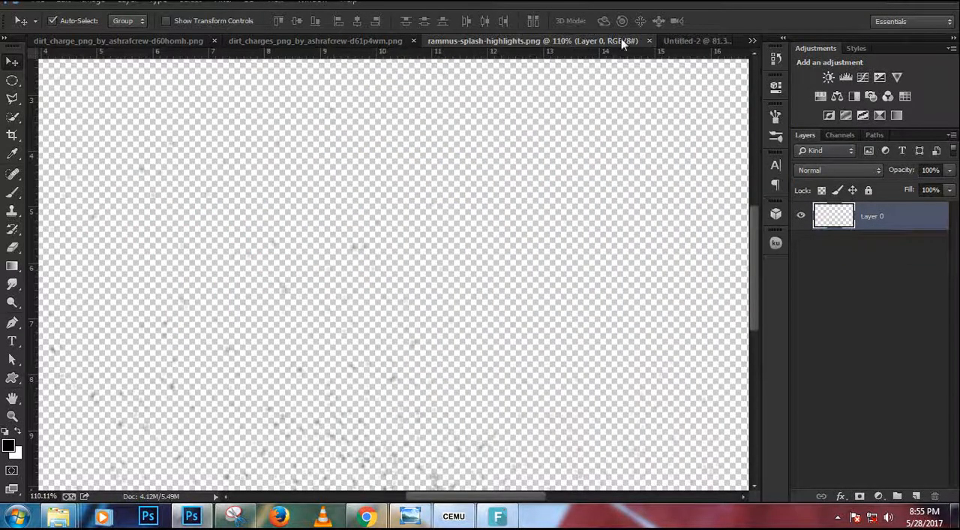
{"action": "left_click", "coordinate": [650, 41]}
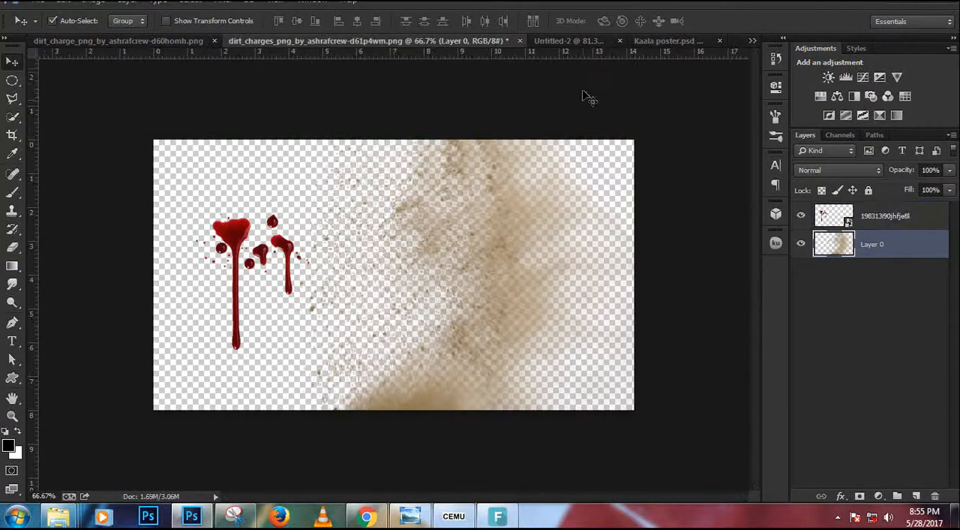
{"action": "left_click", "coordinate": [574, 41]}
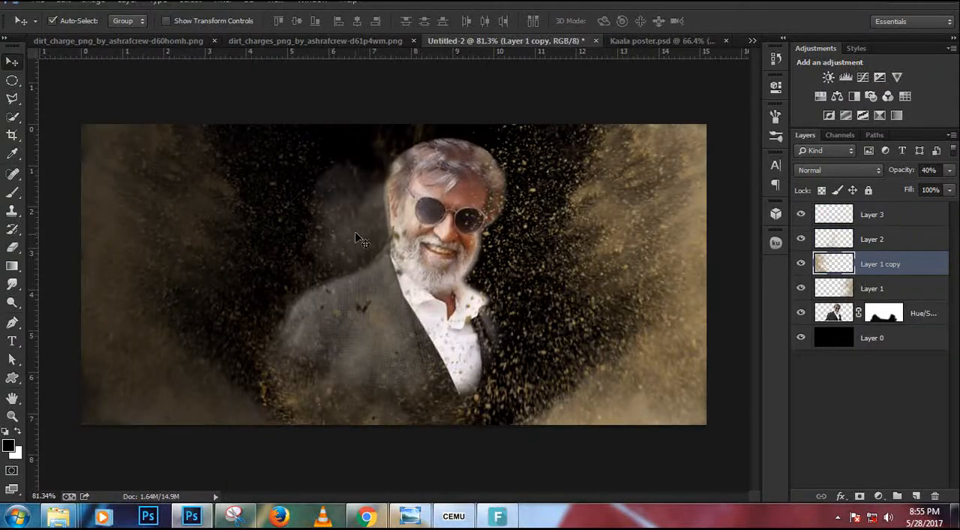
Move the dirt burst on Layer 2 right and slightly up so it covers the actor's shirt and the area beside it.
{"action": "left_click", "coordinate": [889, 239]}
{"action": "key", "text": "ctrl+t"}
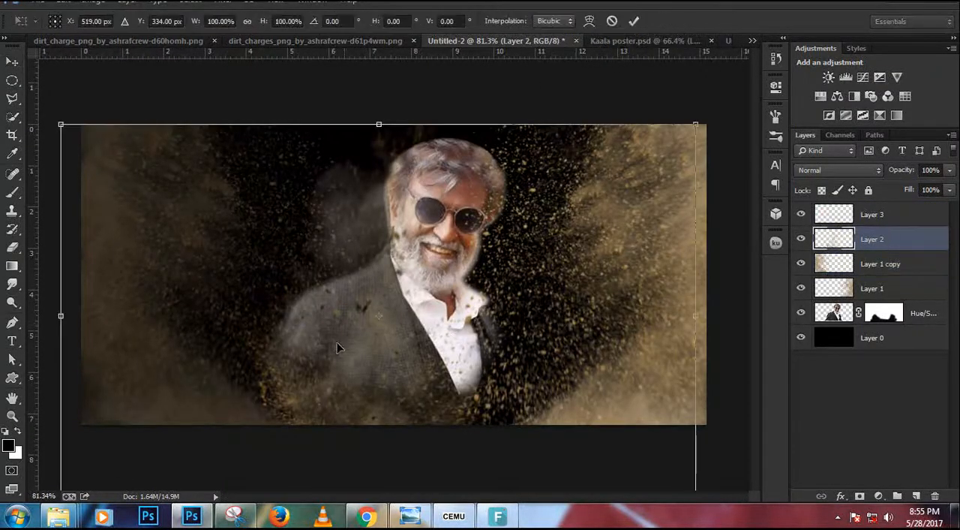
{"action": "left_click_drag", "start_coordinate": [329, 379], "coordinate": [487, 318]}
{"action": "key", "text": "Return"}
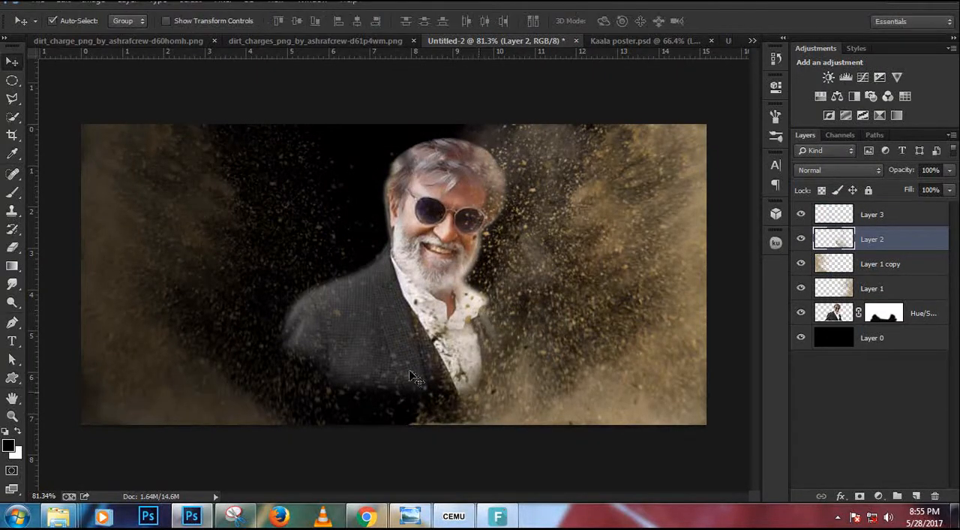
Compare the Untitled-2 composite with the finished Kaala poster.psd, looking at the sunglasses and the overall color.
{"action": "left_click", "coordinate": [880, 221]}
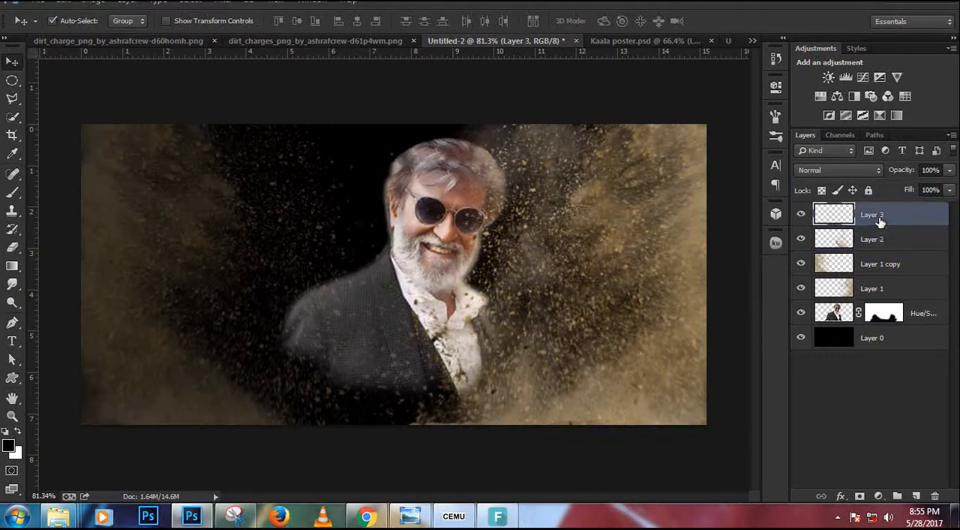
{"action": "left_click", "coordinate": [640, 41]}
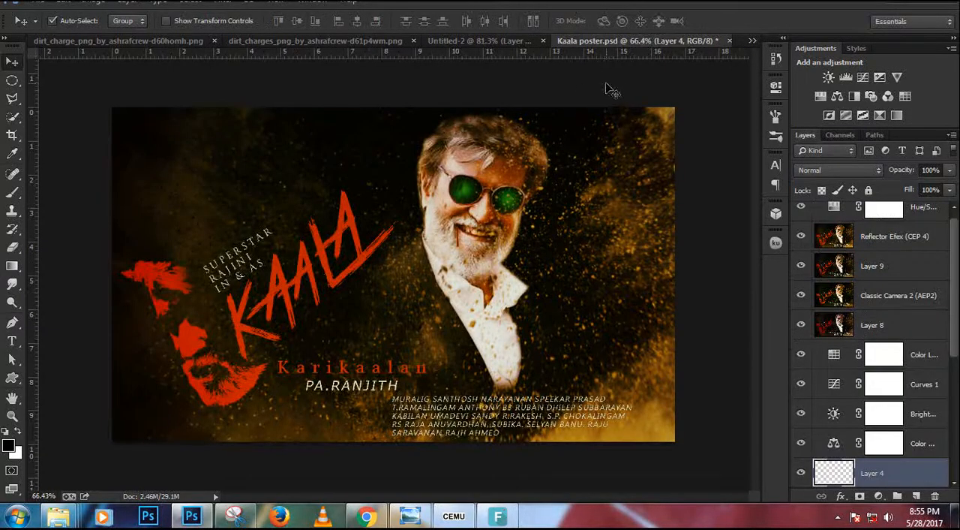
{"action": "left_click", "coordinate": [515, 43]}
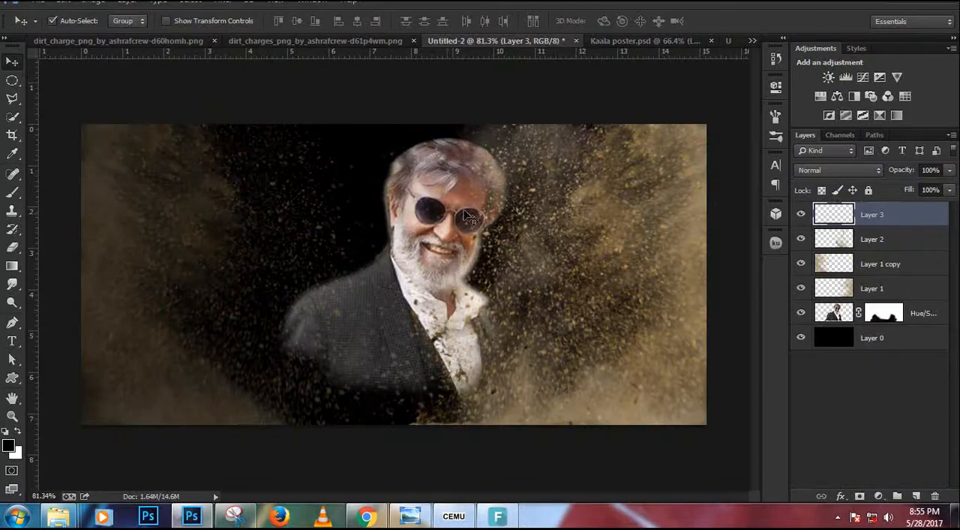
{"action": "scroll", "coordinate": [470, 217], "scroll_direction": "up", "scroll_amount": 2}
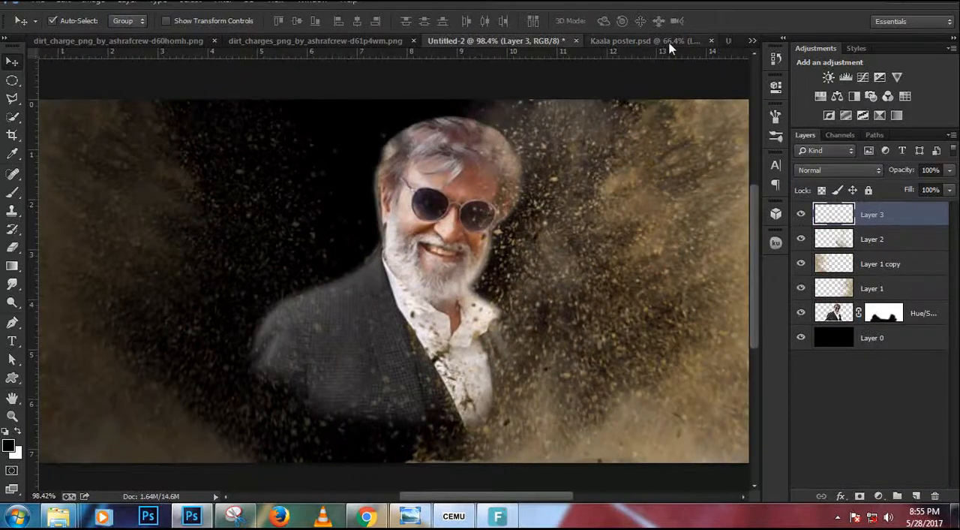
{"action": "left_click", "coordinate": [647, 41]}
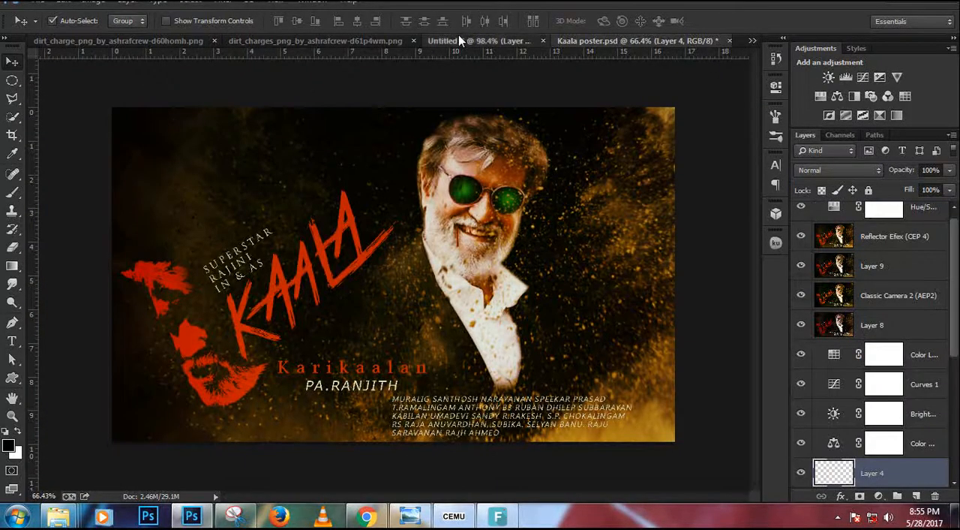
{"action": "left_click", "coordinate": [459, 41]}
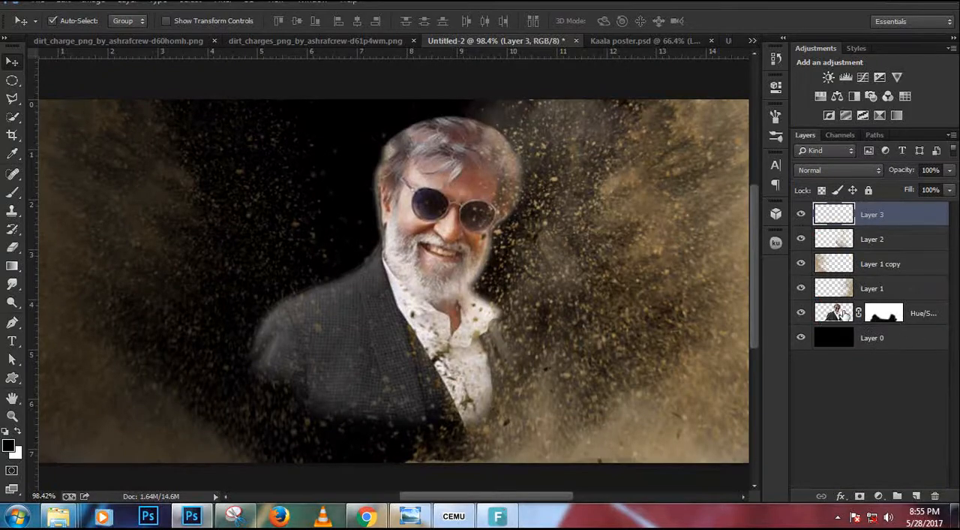
{"action": "left_click", "coordinate": [843, 313]}
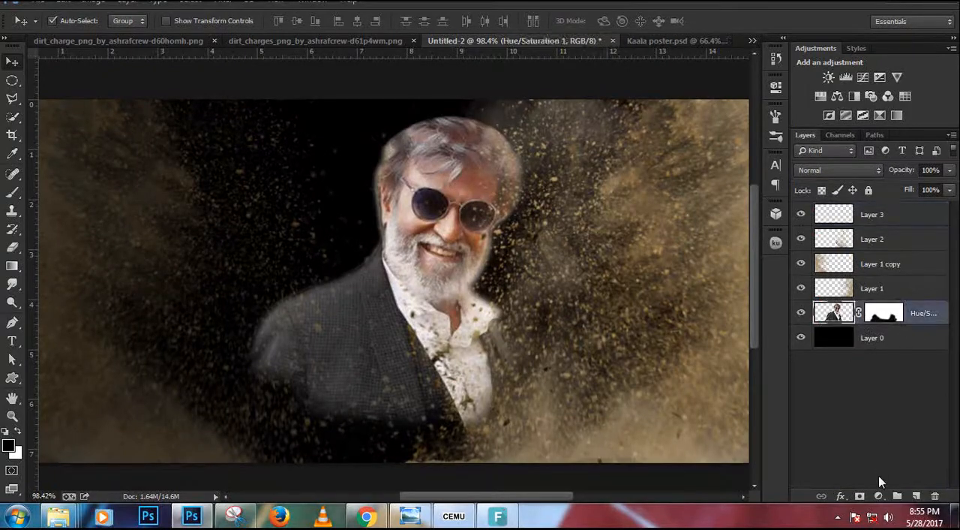
{"action": "left_click", "coordinate": [916, 496]}
{"action": "key", "text": "b"}
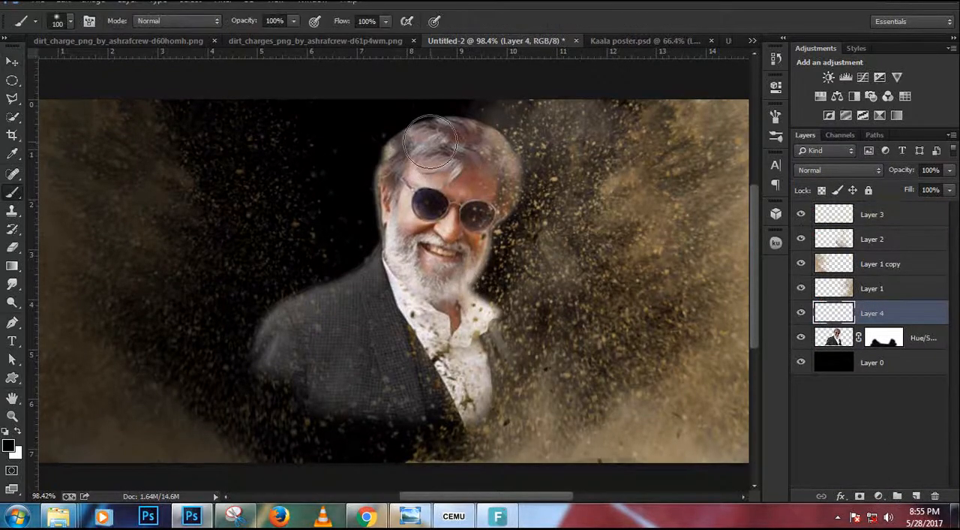
{"action": "scroll", "coordinate": [425, 180], "scroll_direction": "up", "scroll_amount": 5}
{"action": "left_click_drag", "start_coordinate": [804, 218], "coordinate": [799, 300]}
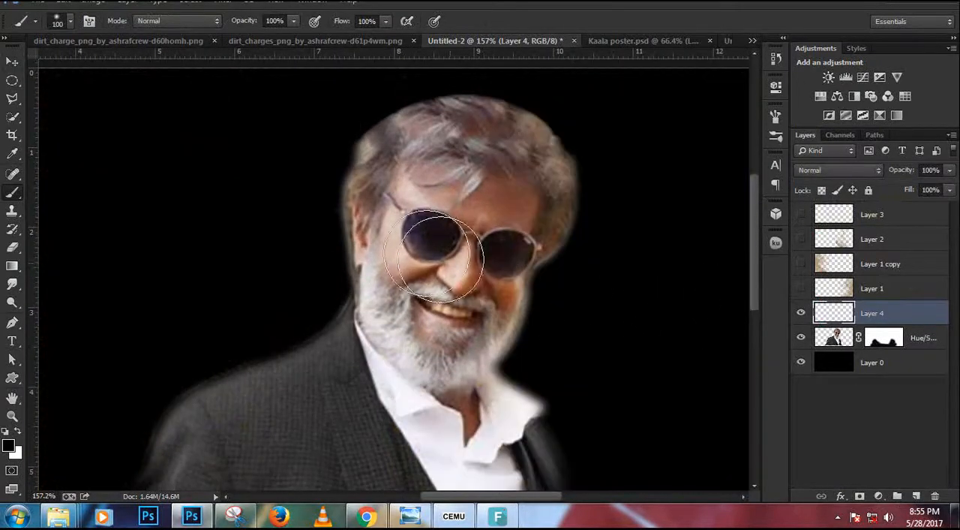
{"action": "key", "text": "ctrl+z"}
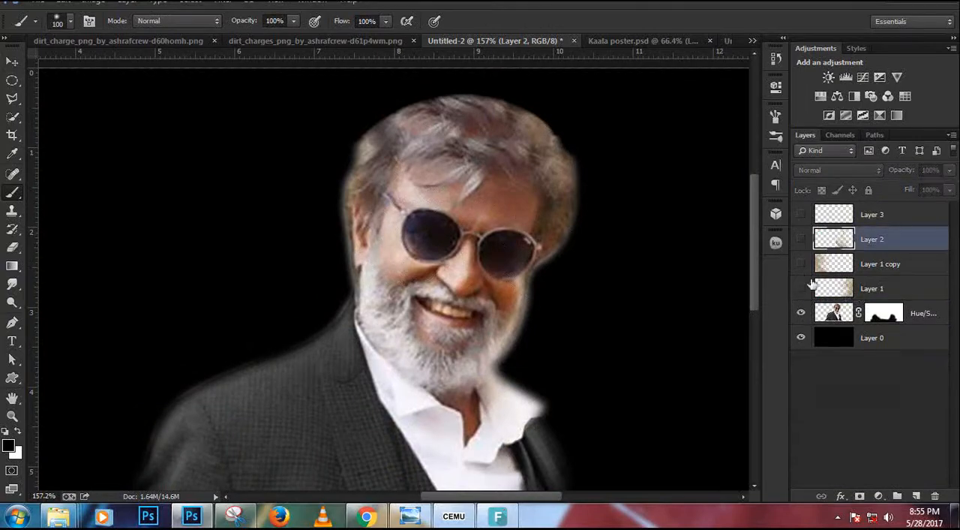
{"action": "left_click_drag", "start_coordinate": [802, 227], "coordinate": [798, 300]}
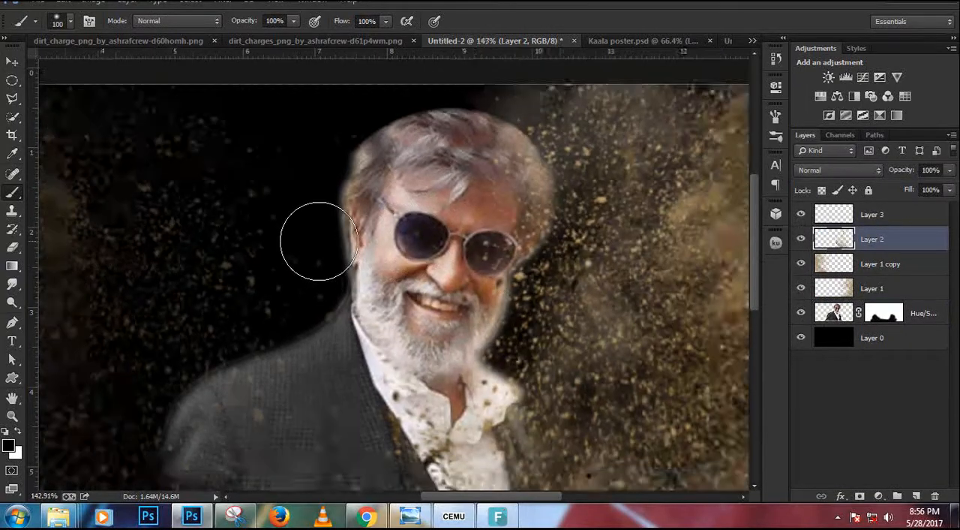
Add a Color Balance adjustment above Layer 3 with midtones at -8 Cyan/Red and +6 Magenta/Green.
{"action": "scroll", "coordinate": [315, 238], "scroll_direction": "down", "scroll_amount": 3}
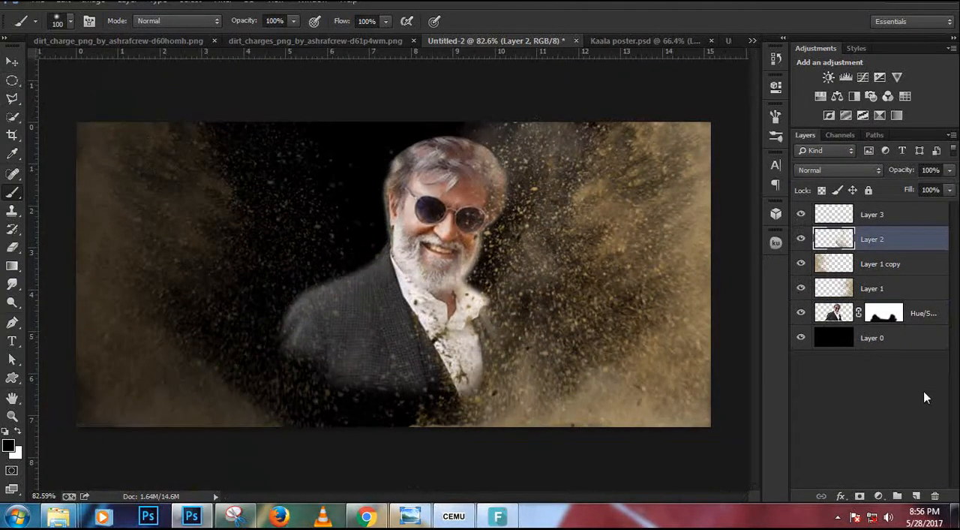
{"action": "left_click", "coordinate": [875, 218]}
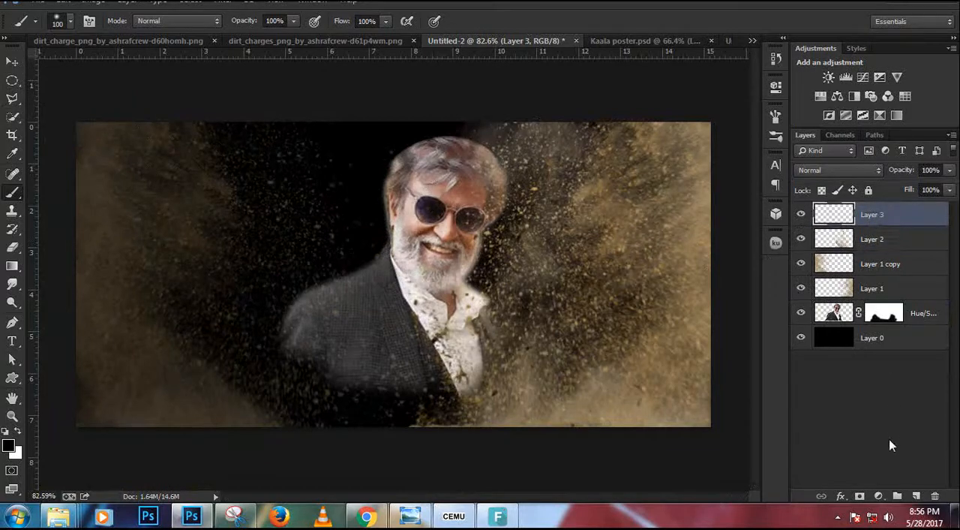
{"action": "left_click", "coordinate": [881, 496]}
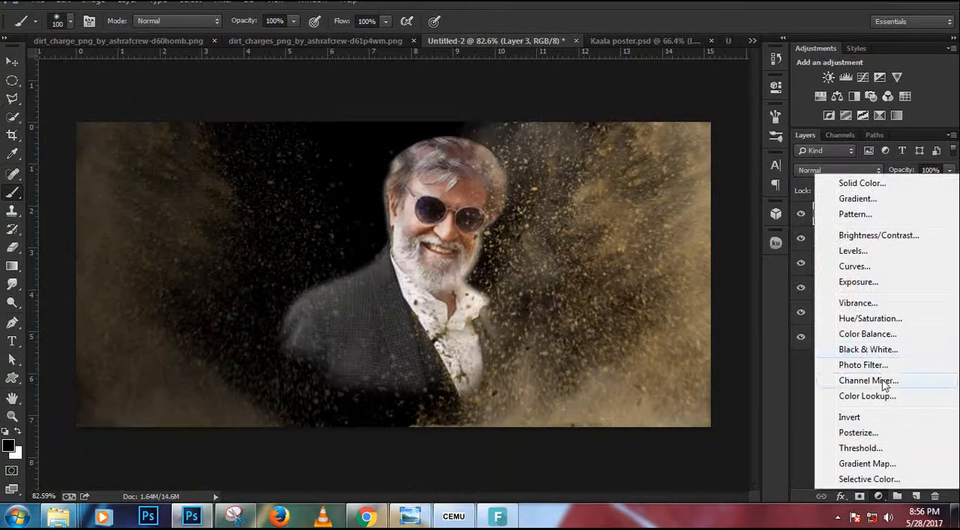
{"action": "left_click", "coordinate": [885, 335]}
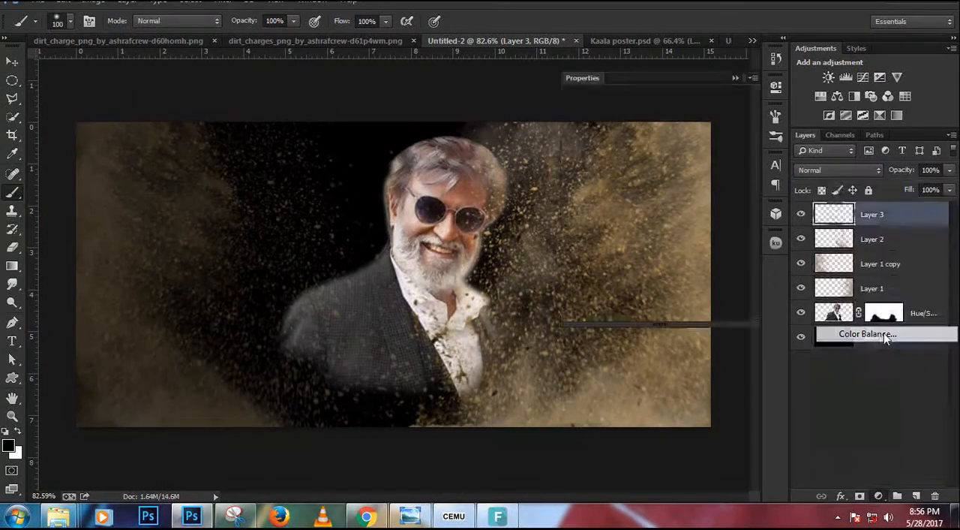
{"action": "left_click_drag", "start_coordinate": [643, 157], "coordinate": [637, 205]}
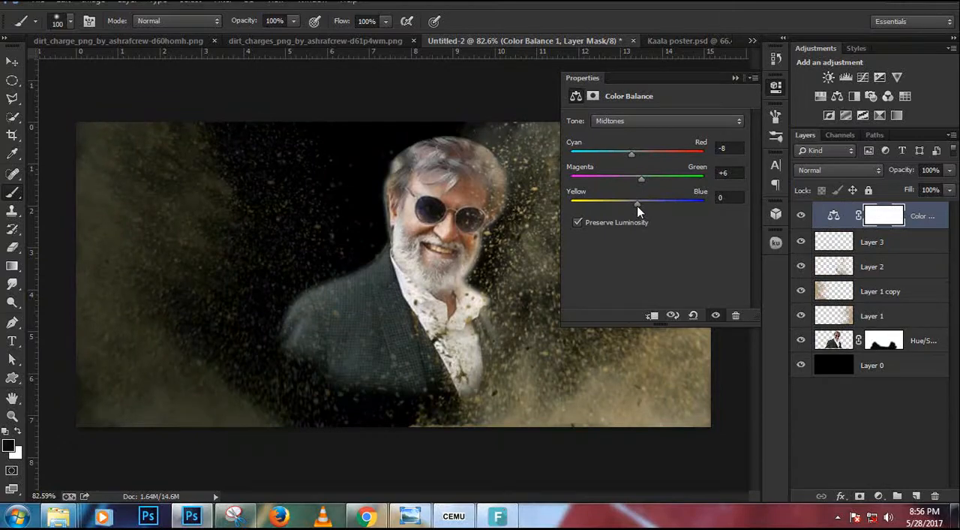
Duplicate the Layer 2 dirt burst and move the copy down and left over the actor's jacket.
{"action": "left_click", "coordinate": [734, 78]}
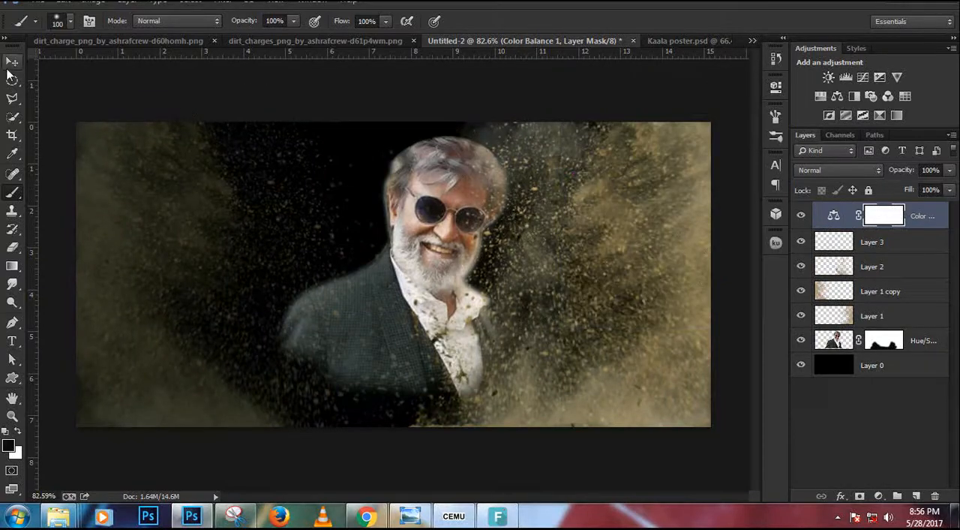
{"action": "left_click", "coordinate": [12, 61]}
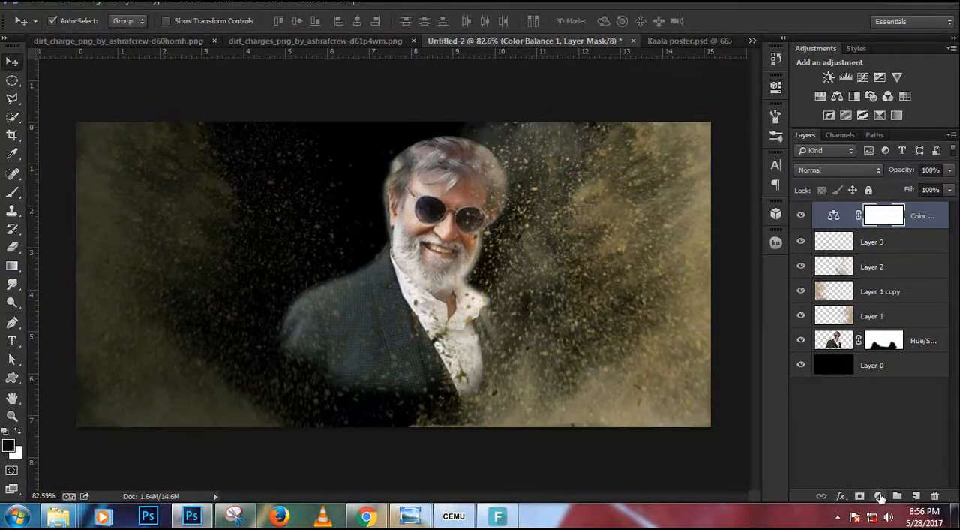
{"action": "left_click", "coordinate": [881, 267]}
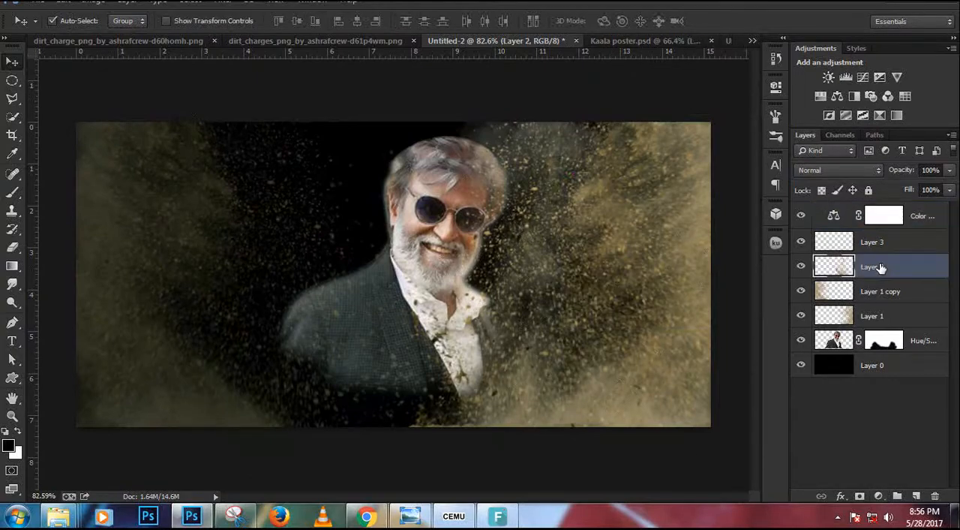
{"action": "left_click", "coordinate": [802, 267]}
{"action": "key", "text": "ctrl+j"}
{"action": "left_click_drag", "start_coordinate": [519, 306], "coordinate": [328, 442]}
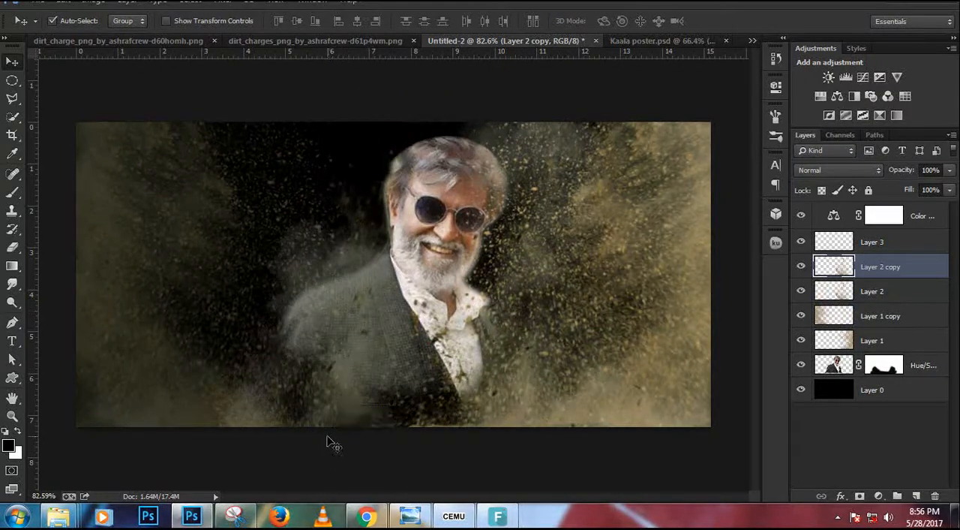
Transform the duplicated dirt burst so it spreads across the lower jacket and the area beside the shirt.
{"action": "key", "text": "ctrl+t"}
{"action": "left_click_drag", "start_coordinate": [703, 180], "coordinate": [262, 169]}
{"action": "left_click_drag", "start_coordinate": [424, 392], "coordinate": [479, 413]}
{"action": "key", "text": "Return"}
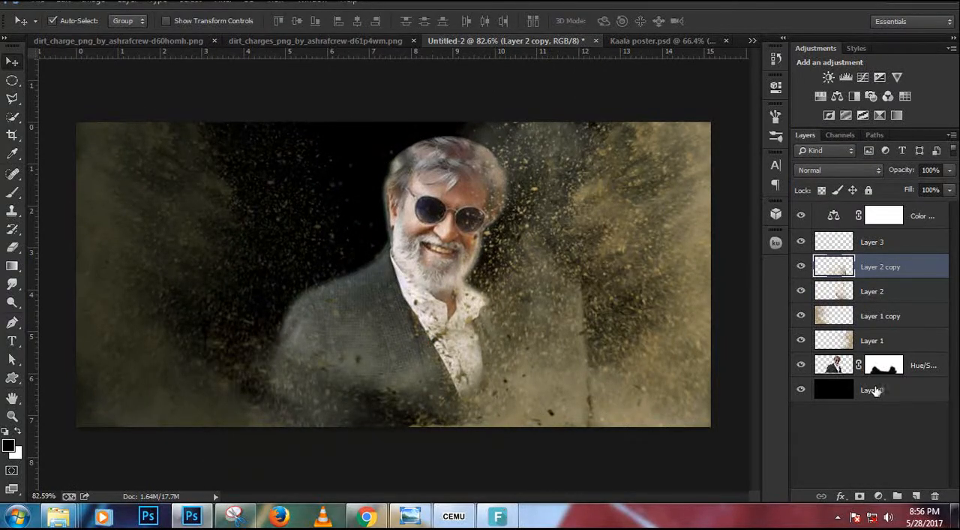
Add an empty layer directly above the actor cutout and prepare a soft 25 px brush for painting the sunglasses.
{"action": "left_click", "coordinate": [920, 348]}
{"action": "left_click", "coordinate": [912, 368]}
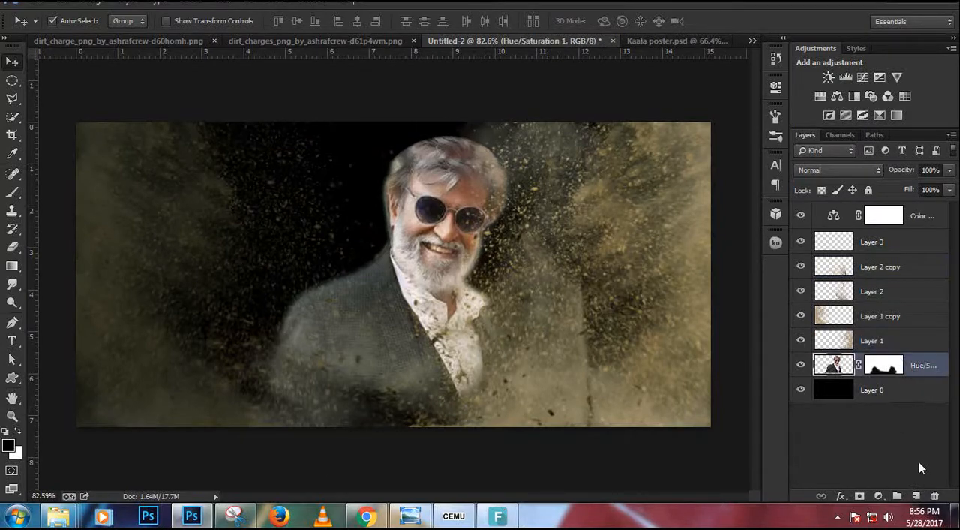
{"action": "left_click", "coordinate": [916, 496]}
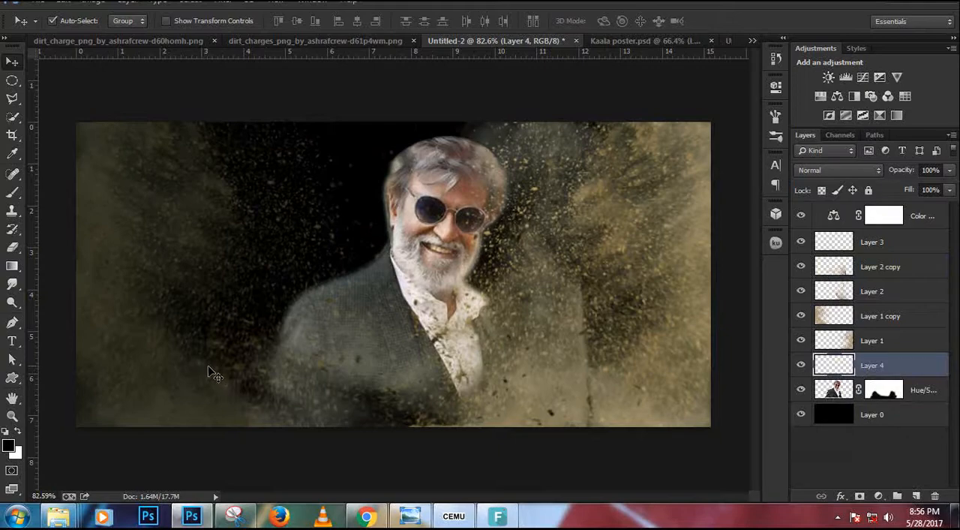
{"action": "key", "text": "b"}
{"action": "scroll", "coordinate": [365, 193], "scroll_direction": "up", "scroll_amount": 4}
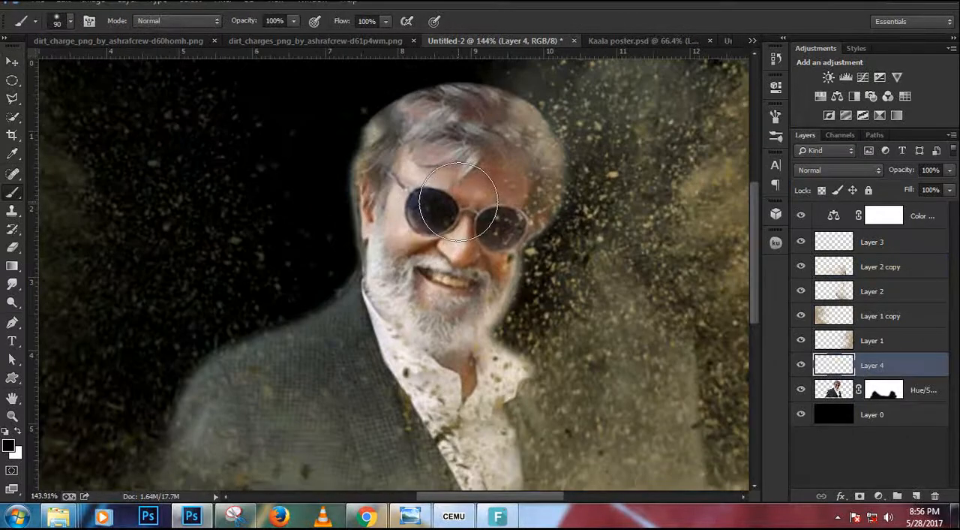
{"action": "key", "text": "bracketleft"}
{"action": "key", "text": "bracketleft"}
{"action": "key", "text": "bracketleft"}
{"action": "key", "text": "bracketleft"}
{"action": "key", "text": "bracketleft"}
{"action": "key", "text": "bracketleft"}
{"action": "key", "text": "bracketleft"}
{"action": "key", "text": "bracketleft"}
{"action": "key", "text": "bracketleft"}
{"action": "scroll", "coordinate": [455, 199], "scroll_direction": "up", "scroll_amount": 3}
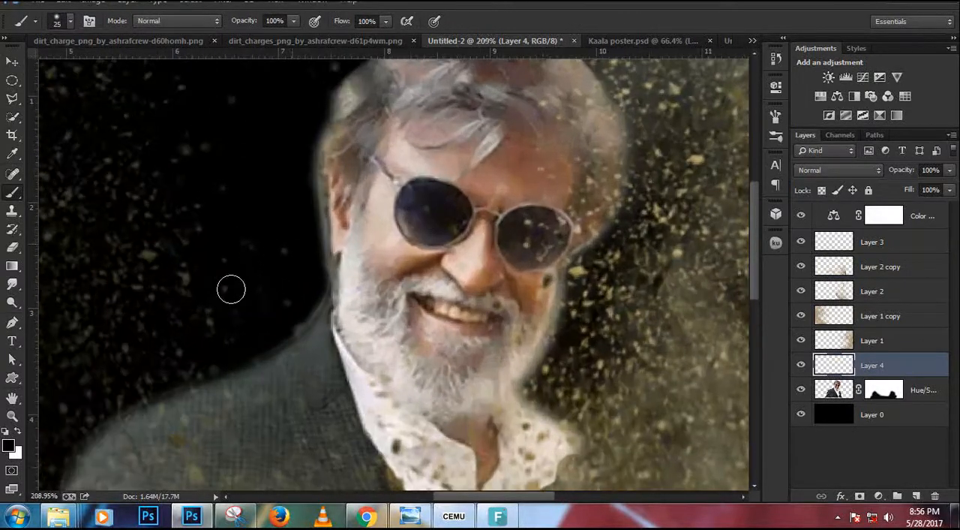
Paint a small blue (#002aff) glow in the centre of each sunglass lens on Layer 4.
{"action": "left_click", "coordinate": [11, 447]}
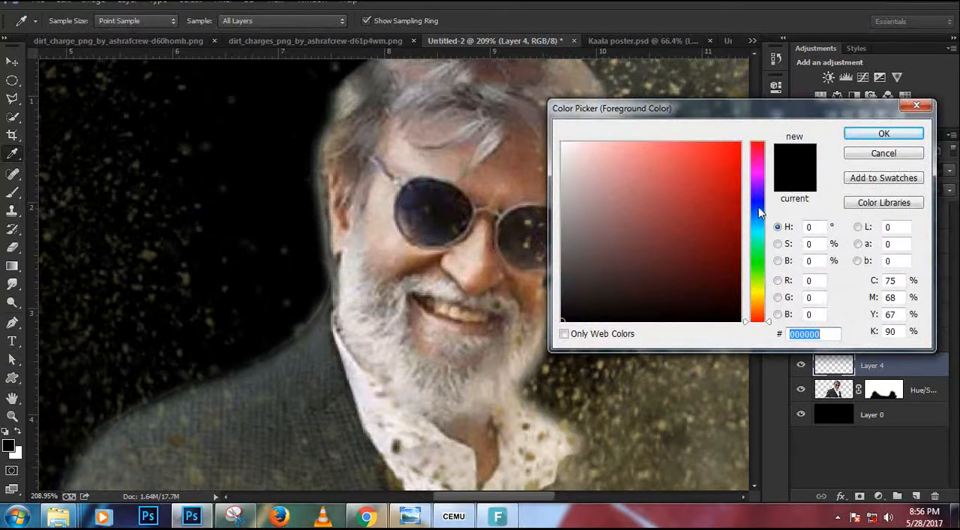
{"action": "left_click", "coordinate": [759, 212]}
{"action": "left_click", "coordinate": [739, 181]}
{"action": "left_click", "coordinate": [884, 133]}
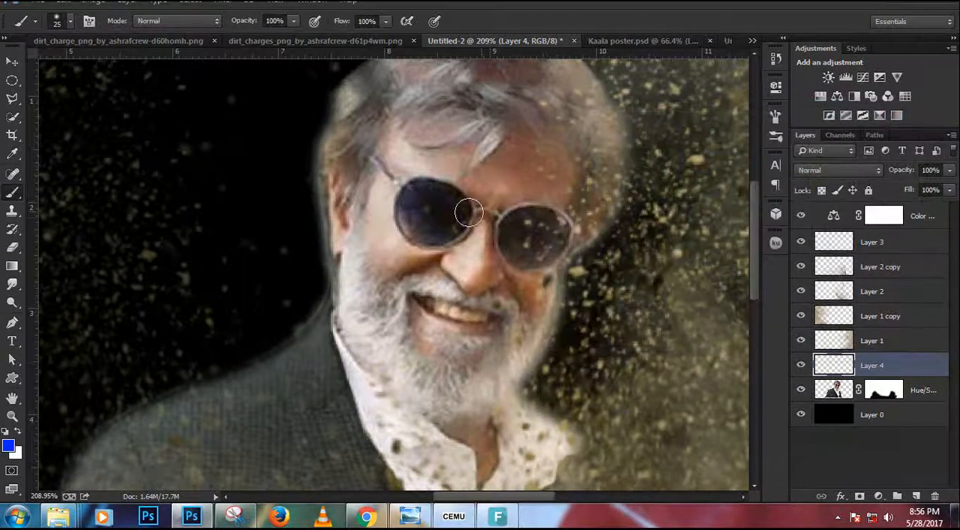
{"action": "left_click_drag", "start_coordinate": [469, 213], "coordinate": [433, 214]}
{"action": "left_click", "coordinate": [433, 214]}
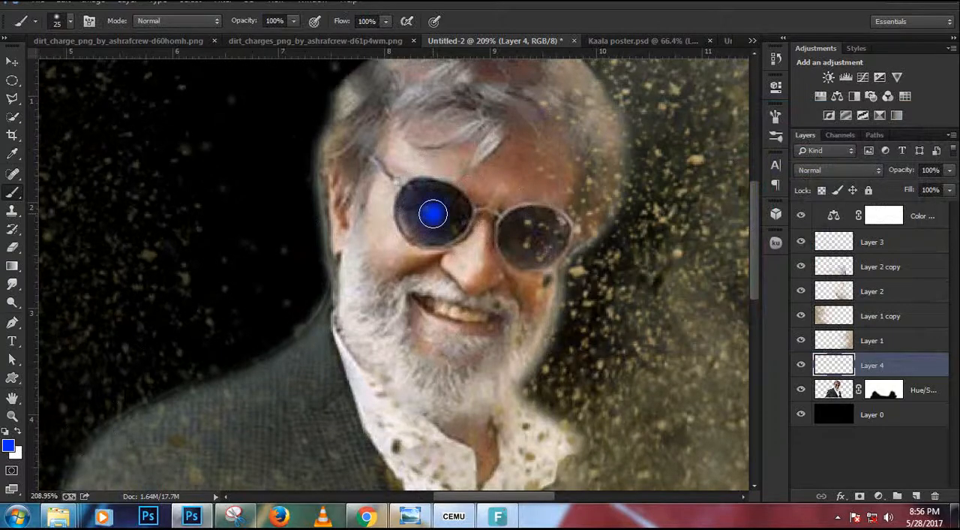
{"action": "left_click_drag", "start_coordinate": [530, 233], "coordinate": [532, 235]}
{"action": "left_click", "coordinate": [531, 238]}
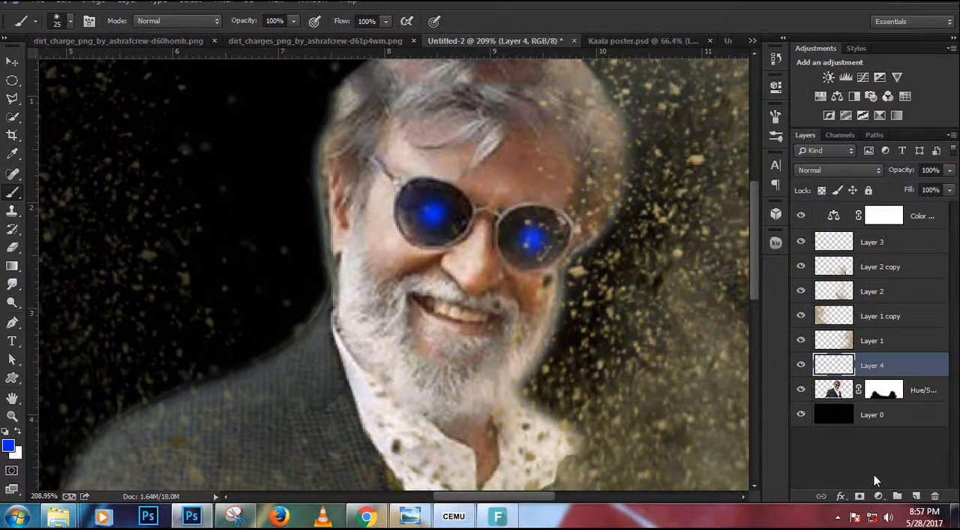
Add a layer above the blue glow and paint a red (#ff0000) spot on each lens with a 45 px brush.
{"action": "left_click", "coordinate": [916, 496]}
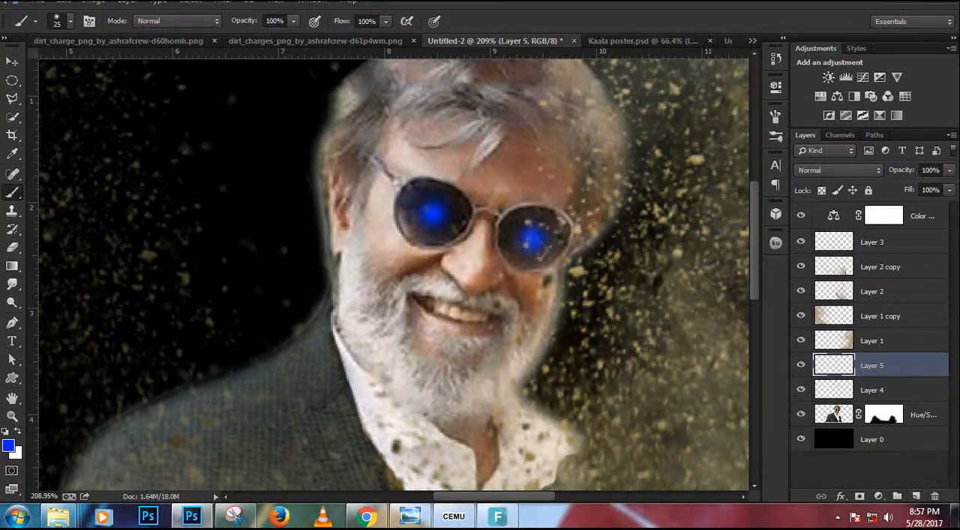
{"action": "left_click", "coordinate": [8, 449]}
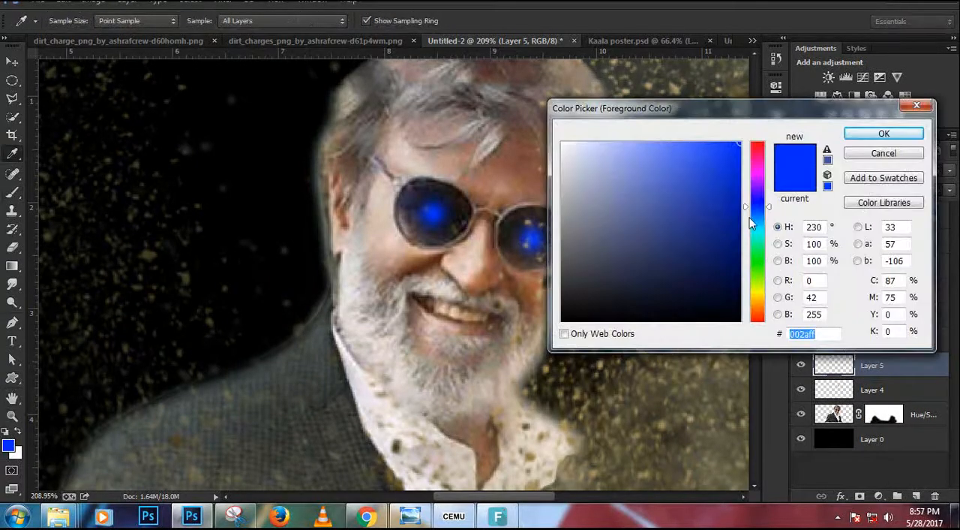
{"action": "left_click_drag", "start_coordinate": [750, 218], "coordinate": [778, 111]}
{"action": "left_click", "coordinate": [884, 134]}
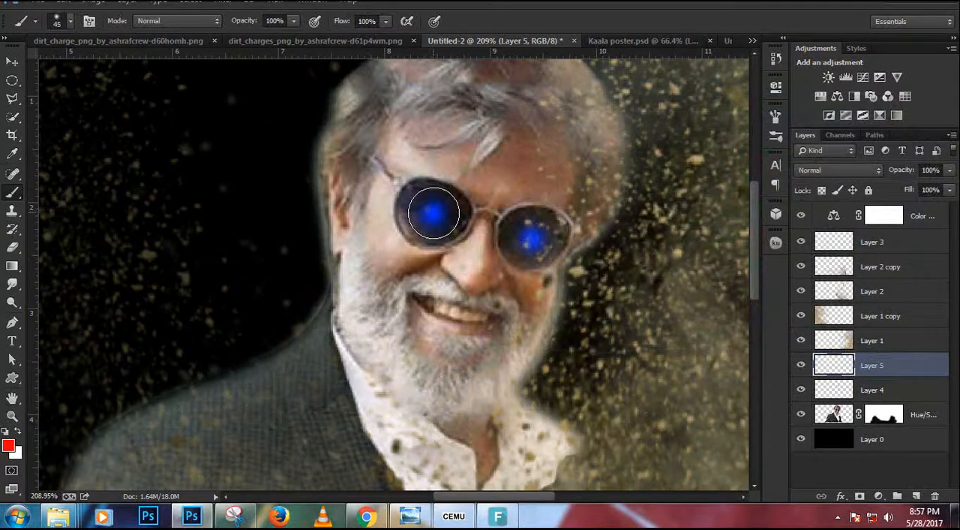
{"action": "left_click", "coordinate": [434, 212]}
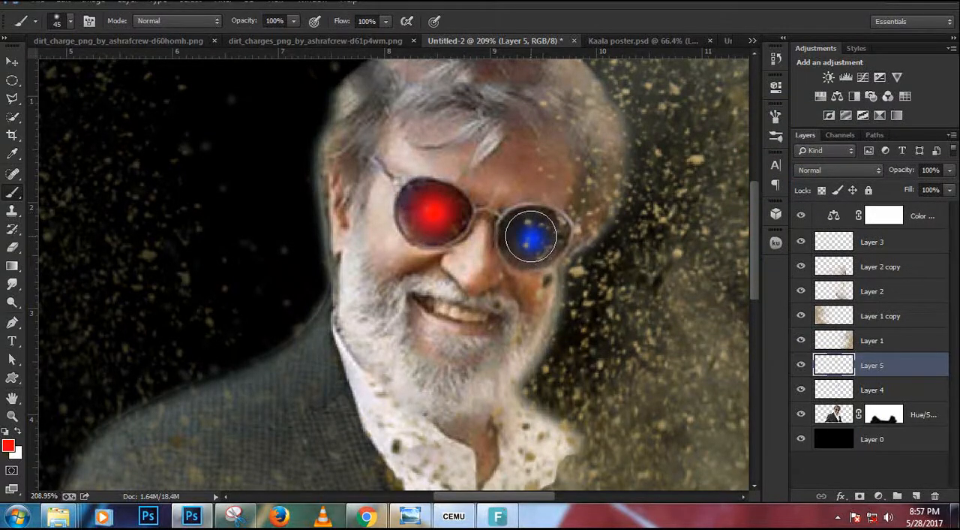
{"action": "left_click", "coordinate": [529, 237]}
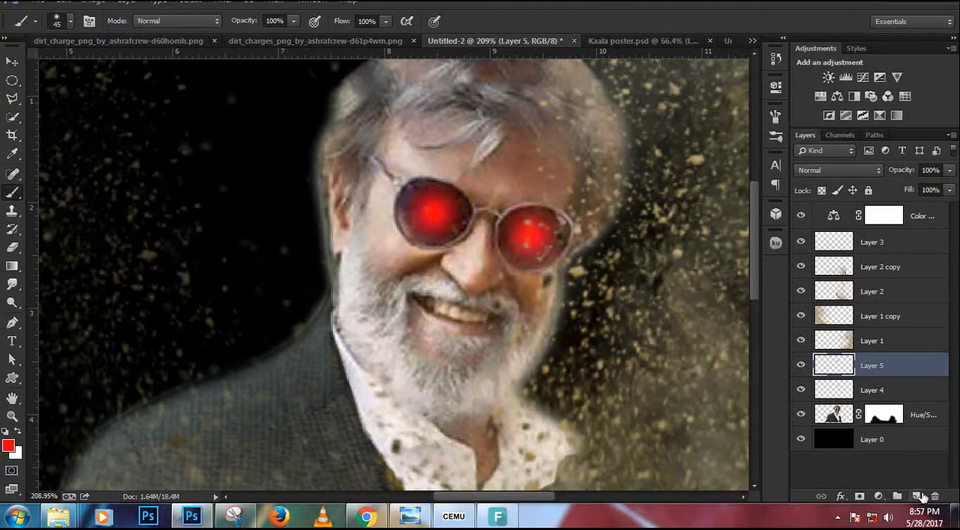
Add a layer above the red glow and cover both lenses with green (#00a239) using a 60 px brush.
{"action": "left_click", "coordinate": [919, 496]}
{"action": "left_click", "coordinate": [7, 447]}
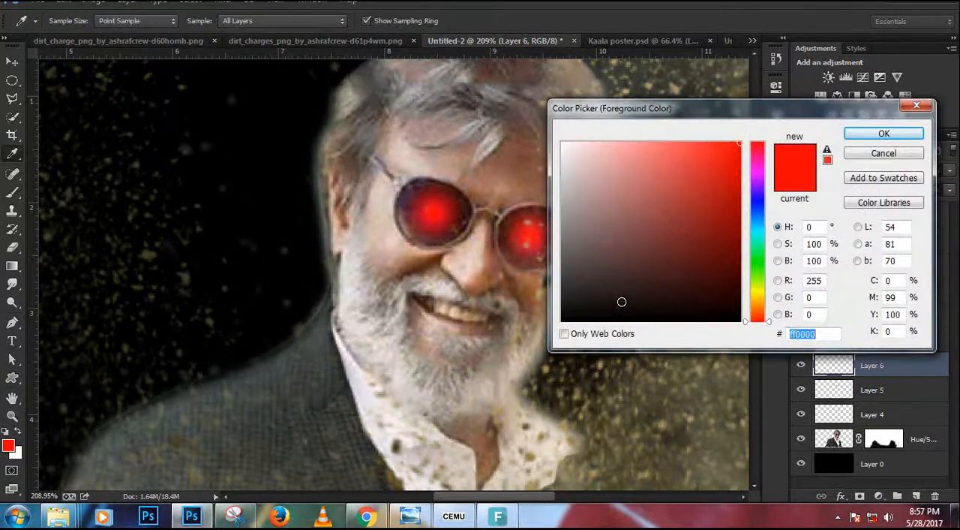
{"action": "left_click_drag", "start_coordinate": [744, 300], "coordinate": [748, 250]}
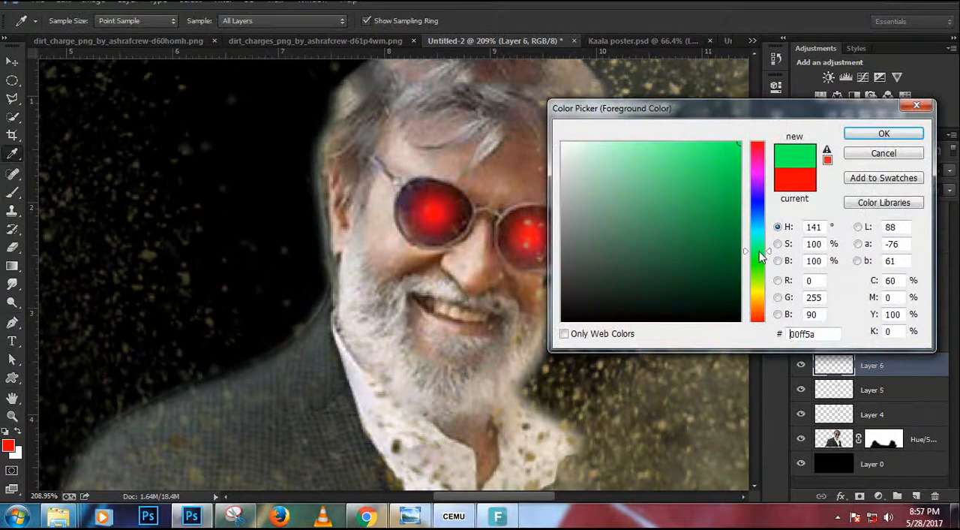
{"action": "left_click_drag", "start_coordinate": [725, 216], "coordinate": [773, 207]}
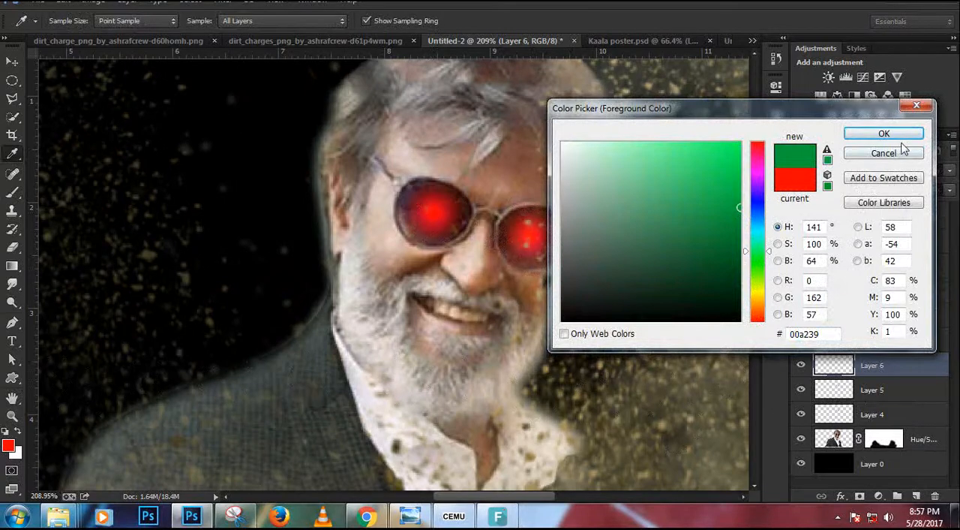
{"action": "key", "text": "Return"}
{"action": "key", "text": "bracketright"}
{"action": "key", "text": "bracketright"}
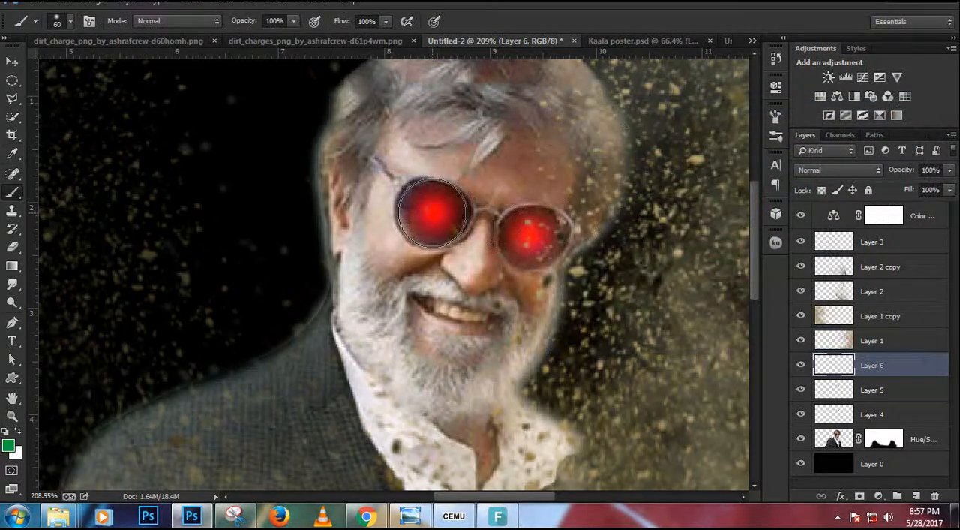
{"action": "left_click", "coordinate": [431, 212]}
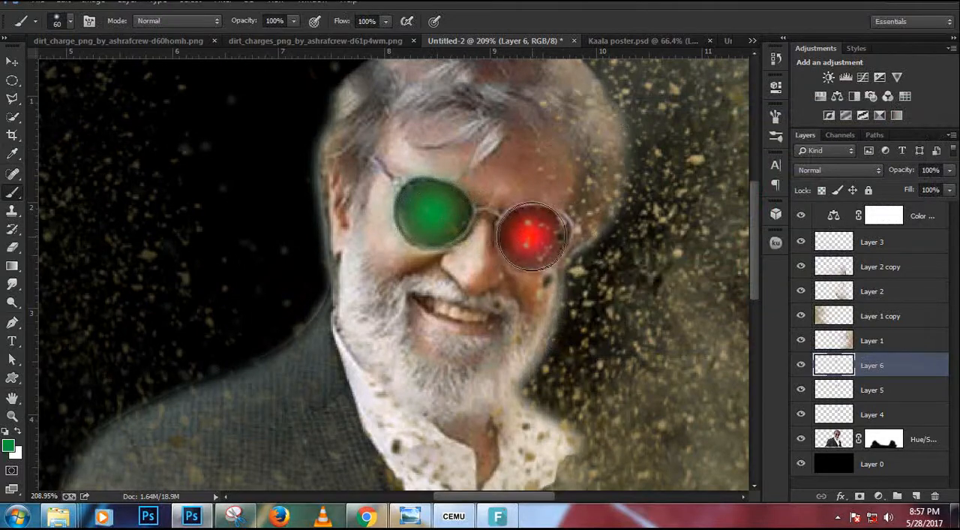
{"action": "left_click", "coordinate": [532, 236]}
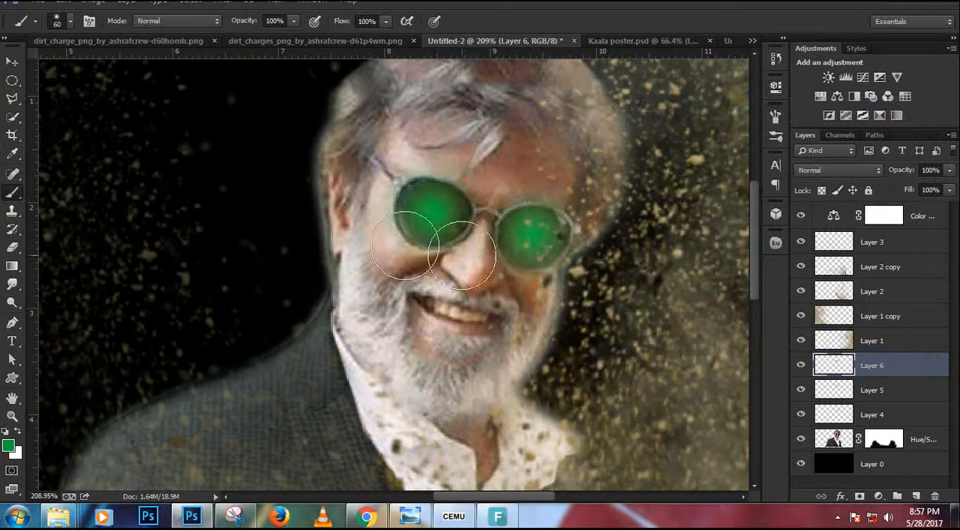
Try Soft Light on the green glow in Layer 6, and set its blend mode to Lighten.
{"action": "key", "text": "ctrl+0"}
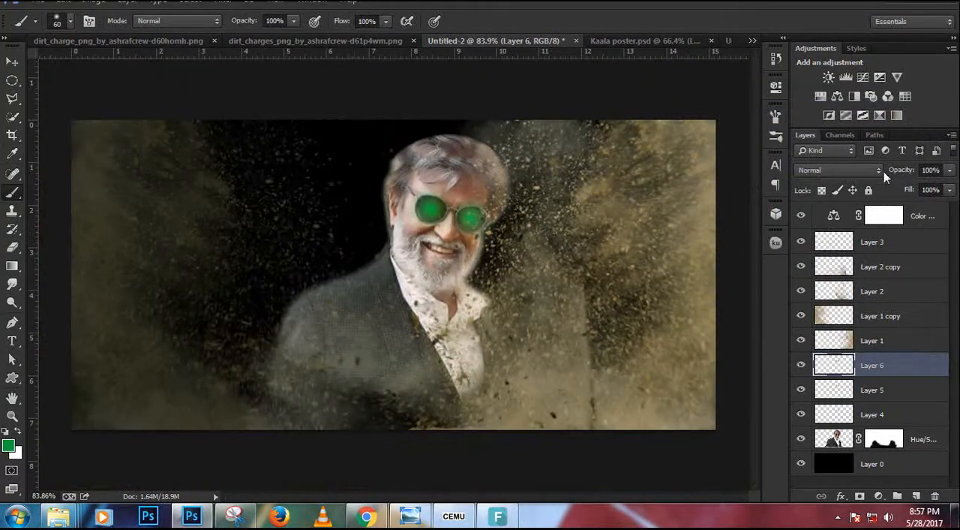
{"action": "left_click", "coordinate": [879, 170]}
{"action": "left_click", "coordinate": [865, 174]}
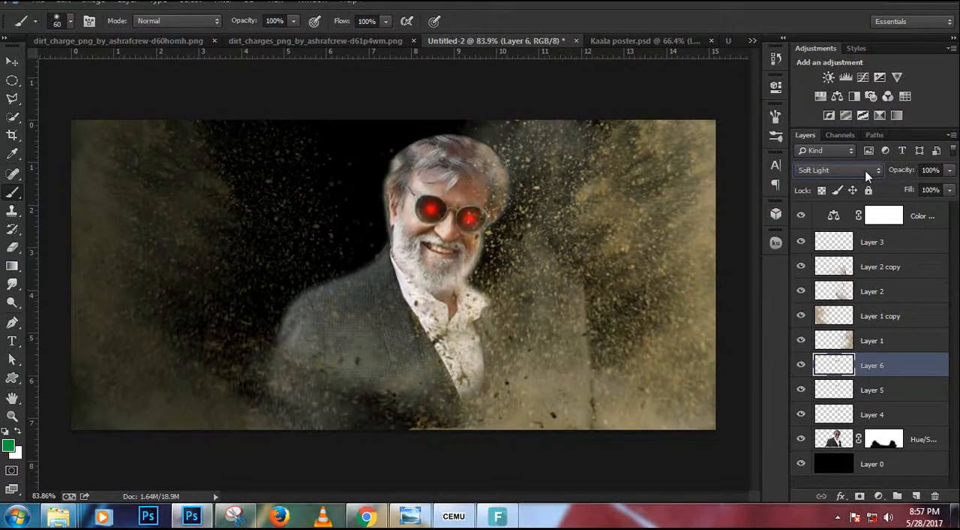
{"action": "left_click", "coordinate": [867, 174]}
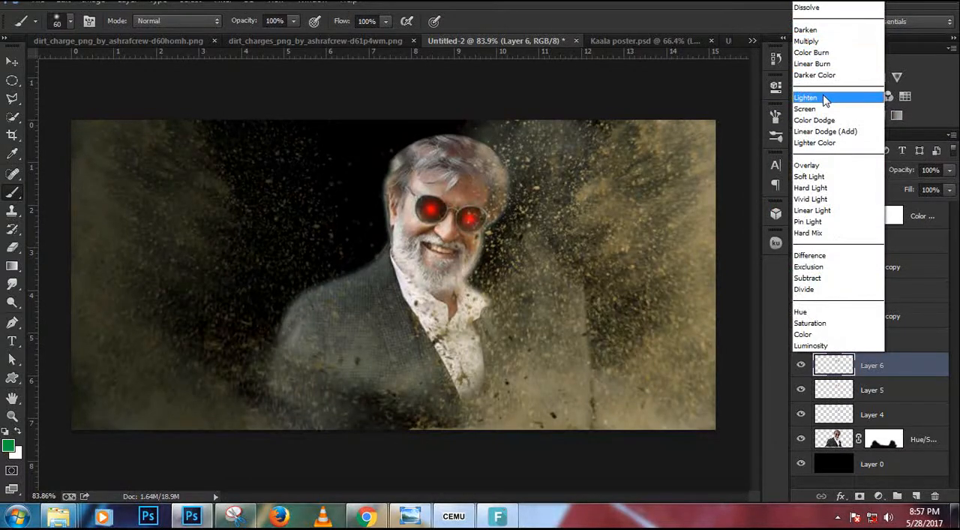
{"action": "left_click", "coordinate": [824, 98]}
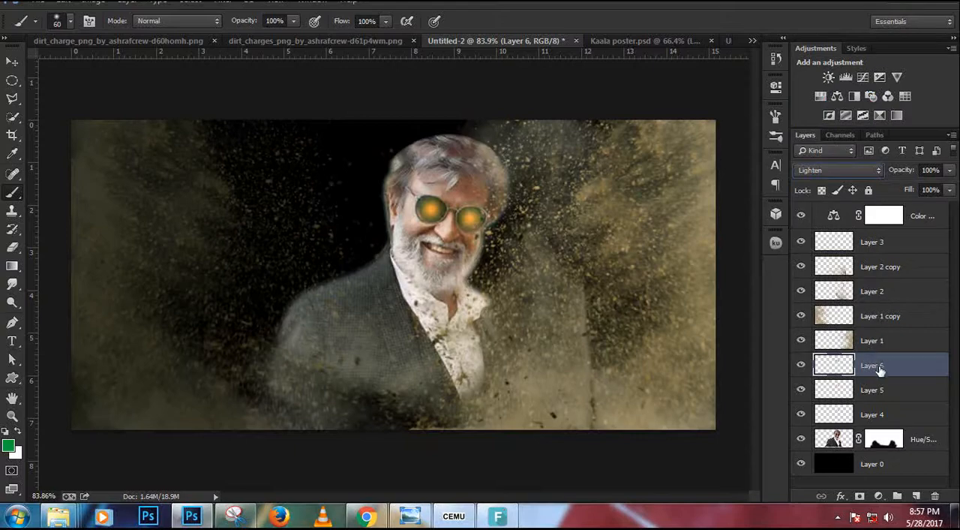
Try several blend modes, including Lighten, on the red glow in Layer 5, and set it to Overlay.
{"action": "left_click", "coordinate": [875, 387]}
{"action": "left_click", "coordinate": [839, 171]}
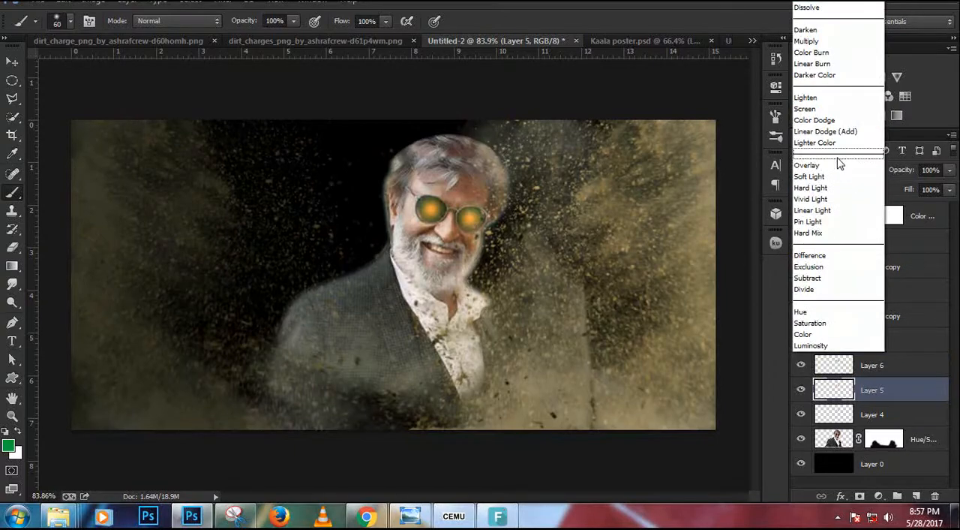
{"action": "left_click", "coordinate": [836, 170]}
{"action": "left_click", "coordinate": [836, 170]}
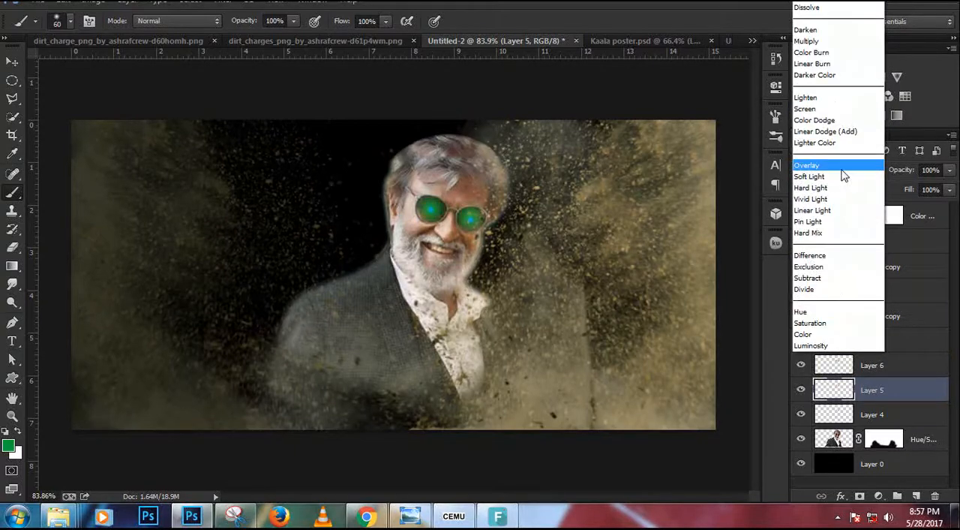
{"action": "left_click", "coordinate": [830, 144]}
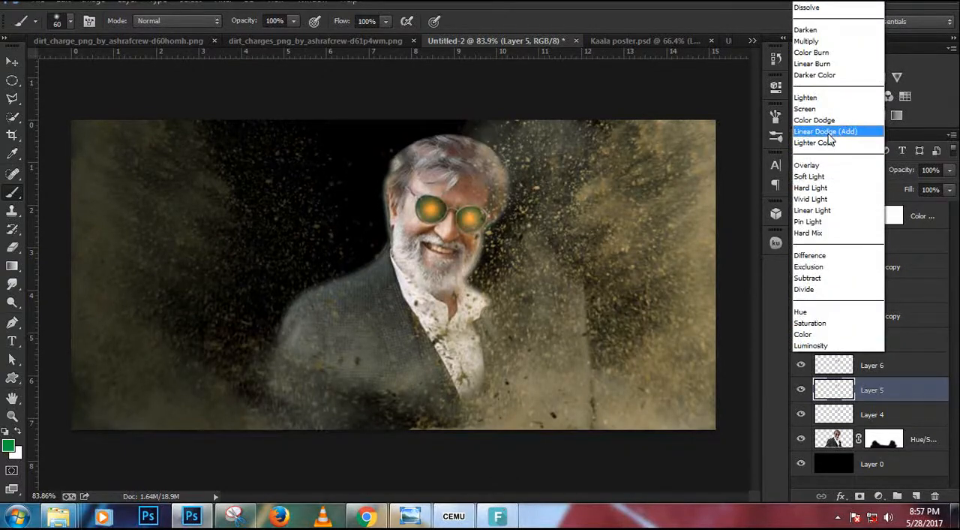
{"action": "left_click", "coordinate": [825, 99]}
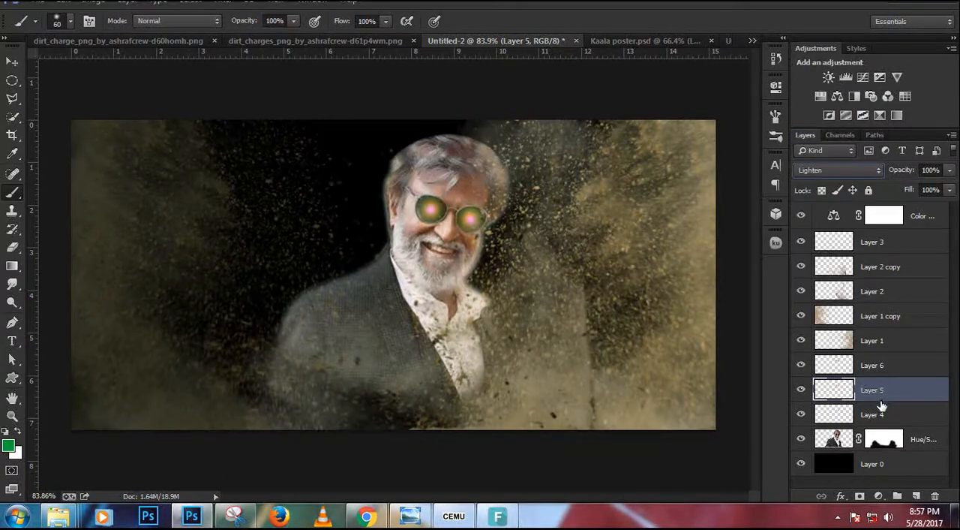
{"action": "left_click", "coordinate": [835, 169]}
{"action": "left_click", "coordinate": [825, 160]}
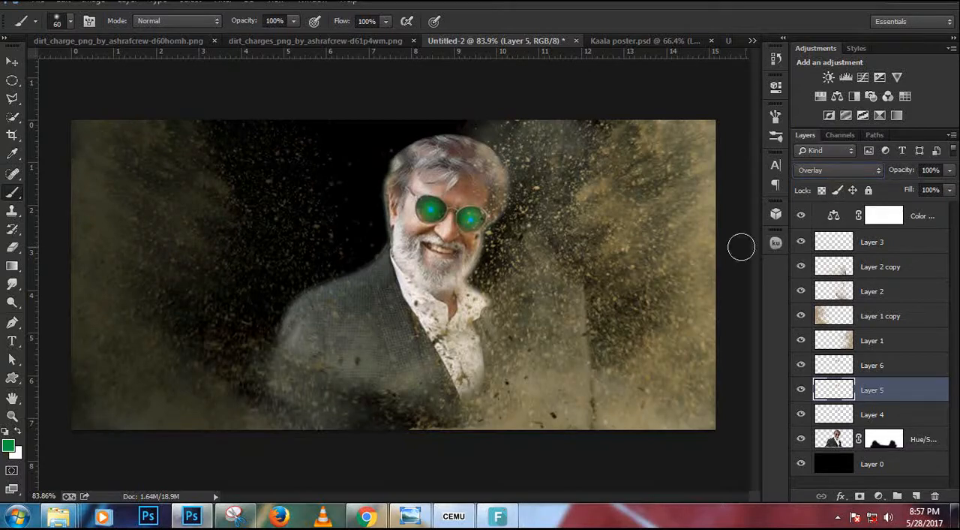
Enlarge the red glow in Layer 5 to about 115% so it extends past both lenses.
{"action": "key", "text": "ctrl+t"}
{"action": "scroll", "coordinate": [444, 204], "scroll_direction": "up", "scroll_amount": 5}
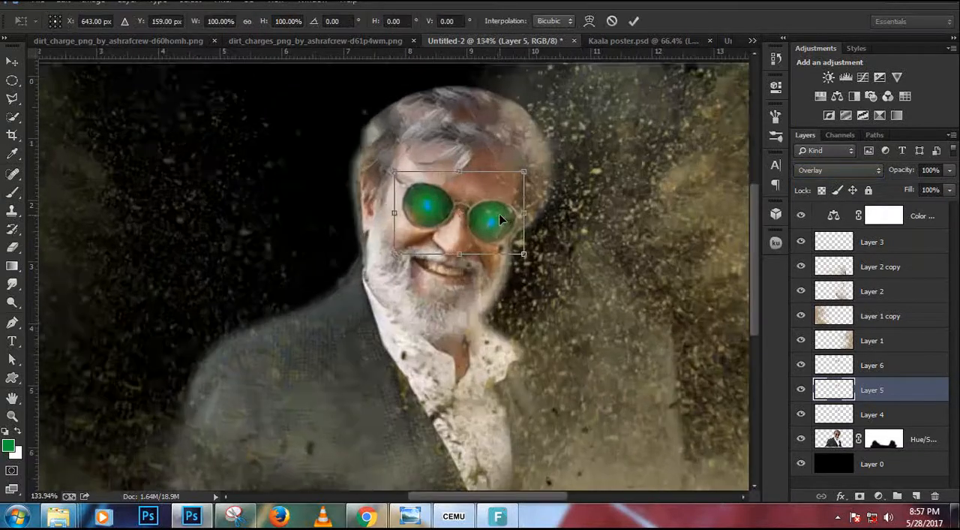
{"action": "left_click_drag", "start_coordinate": [530, 264], "coordinate": [541, 268]}
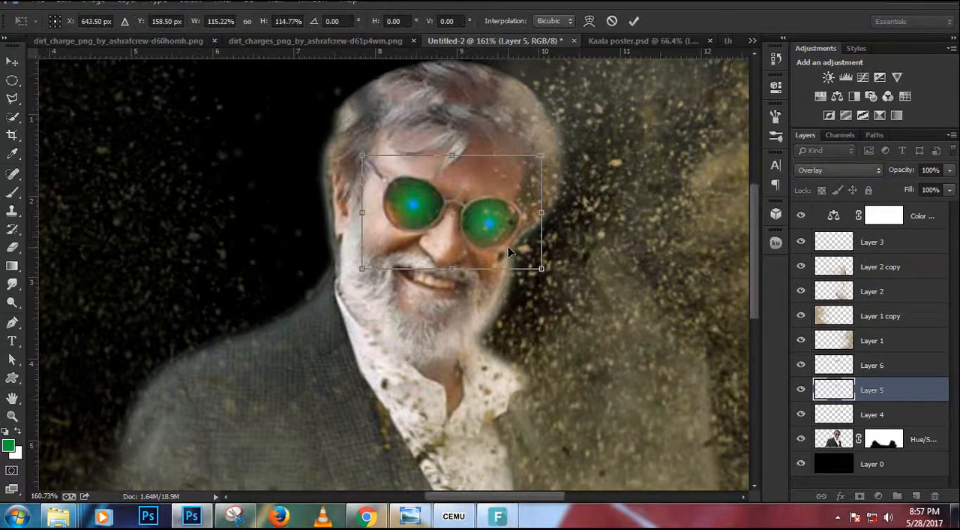
{"action": "key", "text": "Return"}
Try Color Dodge on the blue glow in Layer 4, and set its blend mode to Soft Light.
{"action": "key", "text": "b"}
{"action": "left_click", "coordinate": [864, 417]}
{"action": "left_click", "coordinate": [834, 171]}
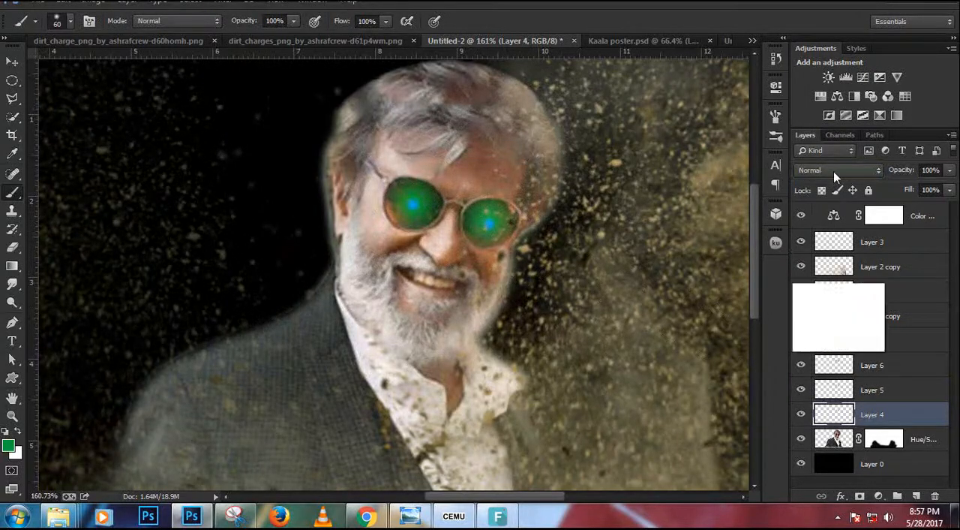
{"action": "left_click", "coordinate": [821, 105]}
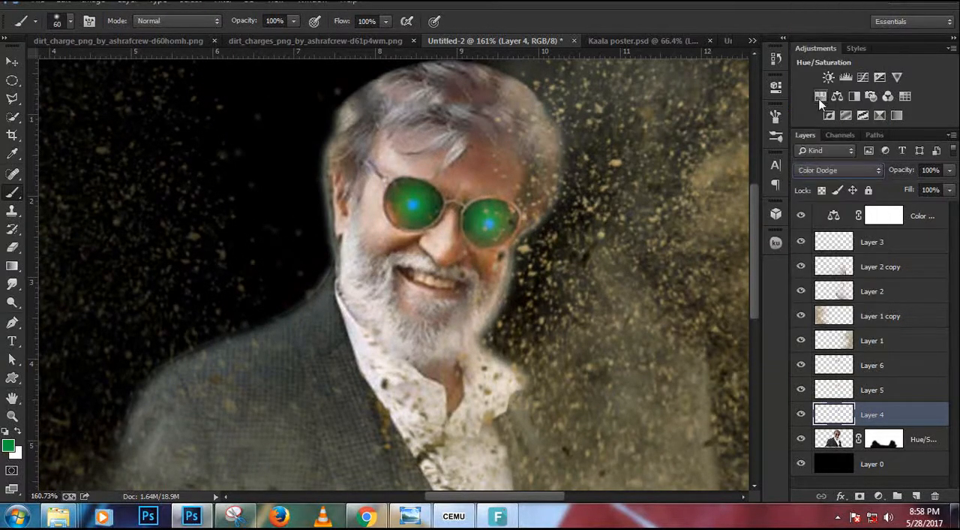
{"action": "key", "text": "Down"}
{"action": "key", "text": "Down"}
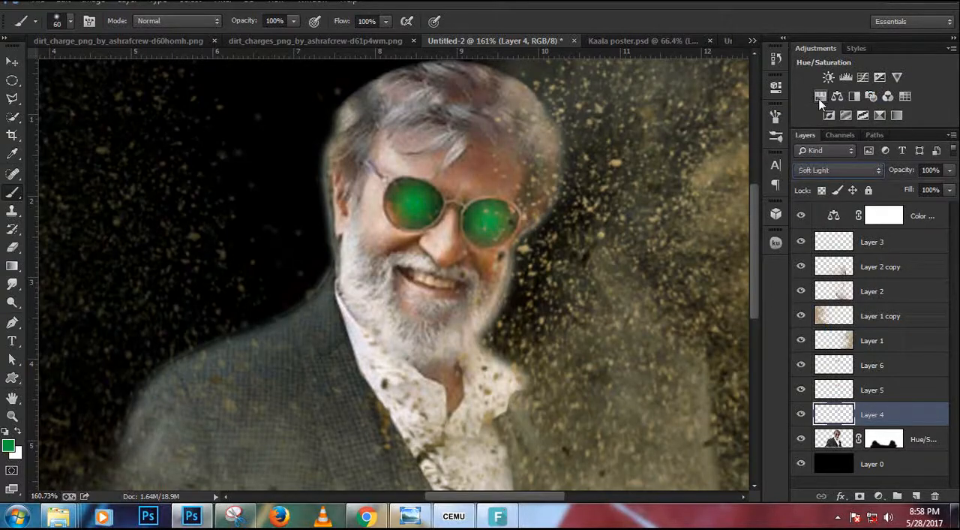
Examine the lens glow close up and in the whole composition, and compare it with Kaala poster.psd.
{"action": "scroll", "coordinate": [364, 253], "scroll_direction": "down", "scroll_amount": 3}
{"action": "scroll", "coordinate": [446, 210], "scroll_direction": "up", "scroll_amount": 1}
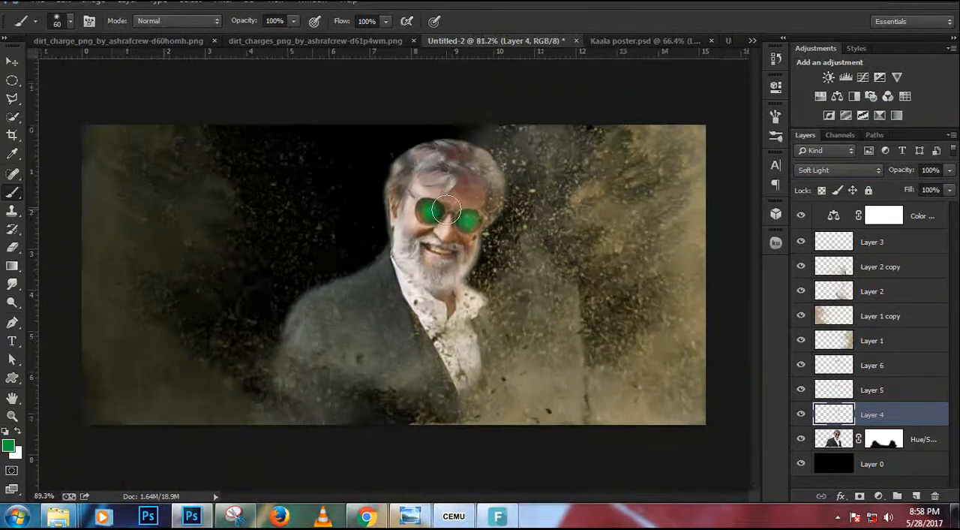
{"action": "scroll", "coordinate": [446, 210], "scroll_direction": "up", "scroll_amount": 1}
{"action": "scroll", "coordinate": [446, 210], "scroll_direction": "down", "scroll_amount": 1}
{"action": "scroll", "coordinate": [428, 217], "scroll_direction": "up", "scroll_amount": 4}
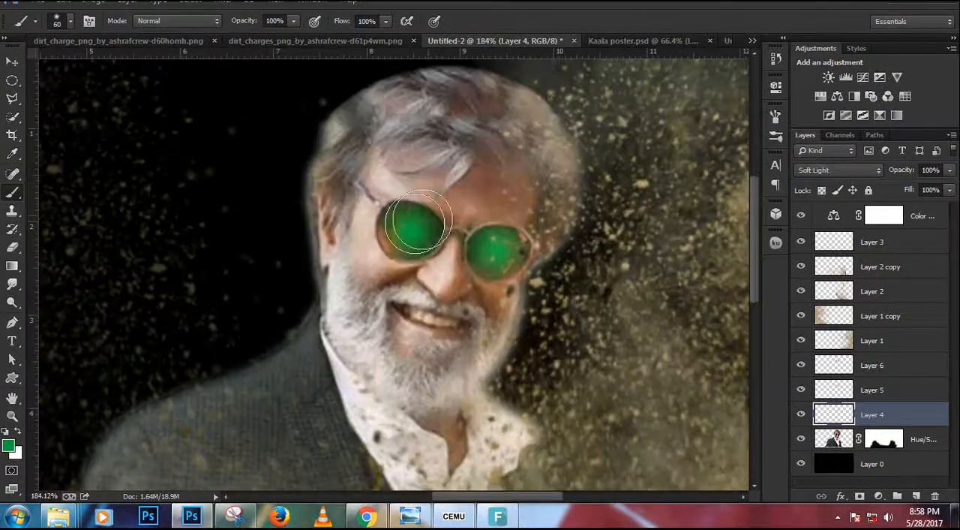
{"action": "scroll", "coordinate": [418, 223], "scroll_direction": "up", "scroll_amount": 2}
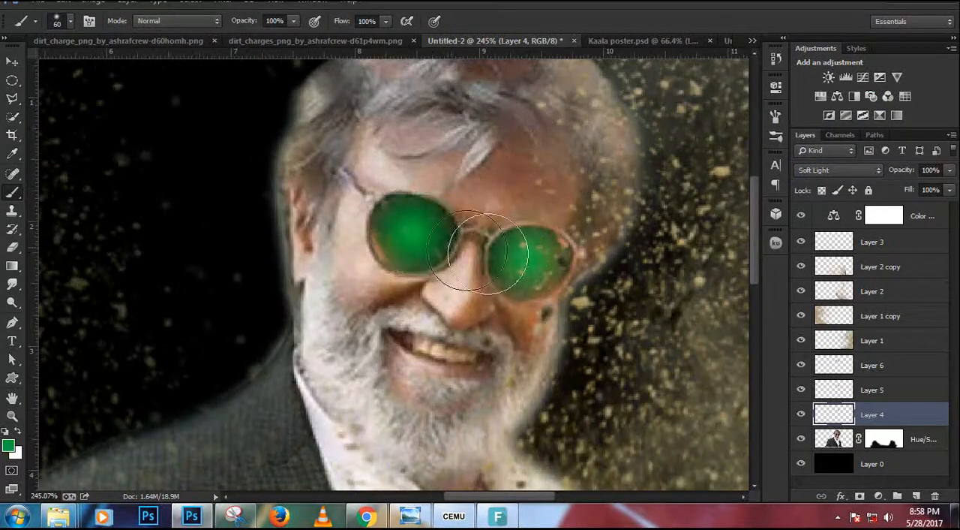
{"action": "scroll", "coordinate": [444, 206], "scroll_direction": "down", "scroll_amount": 2}
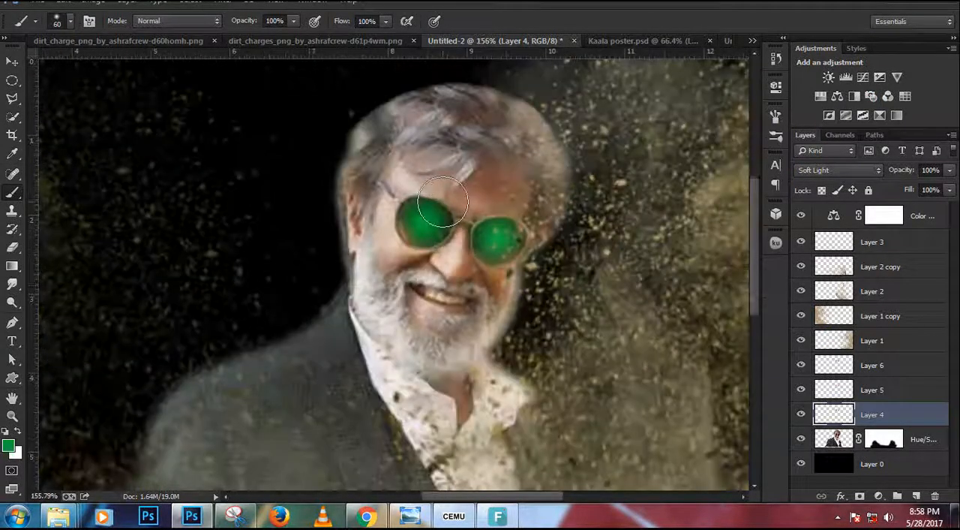
{"action": "scroll", "coordinate": [443, 203], "scroll_direction": "down", "scroll_amount": 2}
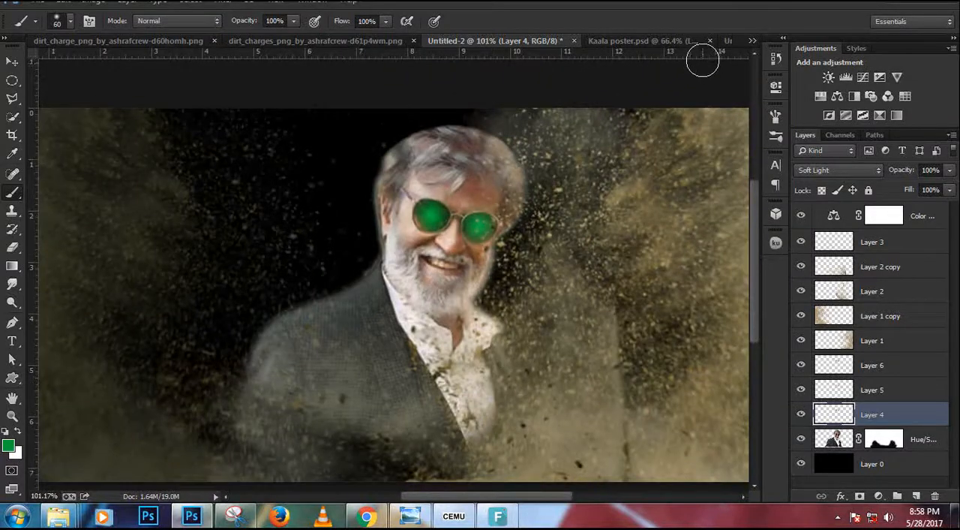
{"action": "left_click", "coordinate": [682, 41]}
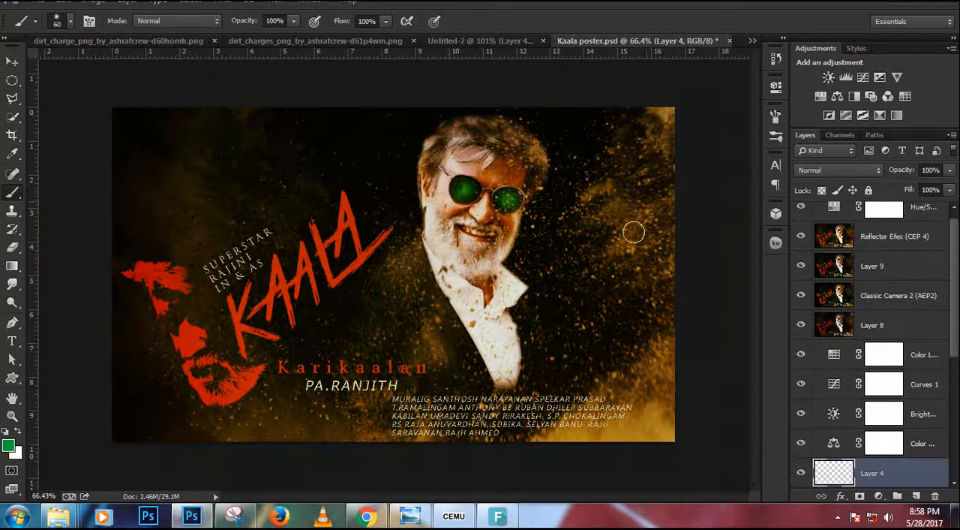
{"action": "left_click", "coordinate": [511, 44]}
Copy the blood drip layer from the dirt_charges document into Untitled-2, placing it over the actor.
{"action": "left_click", "coordinate": [158, 42]}
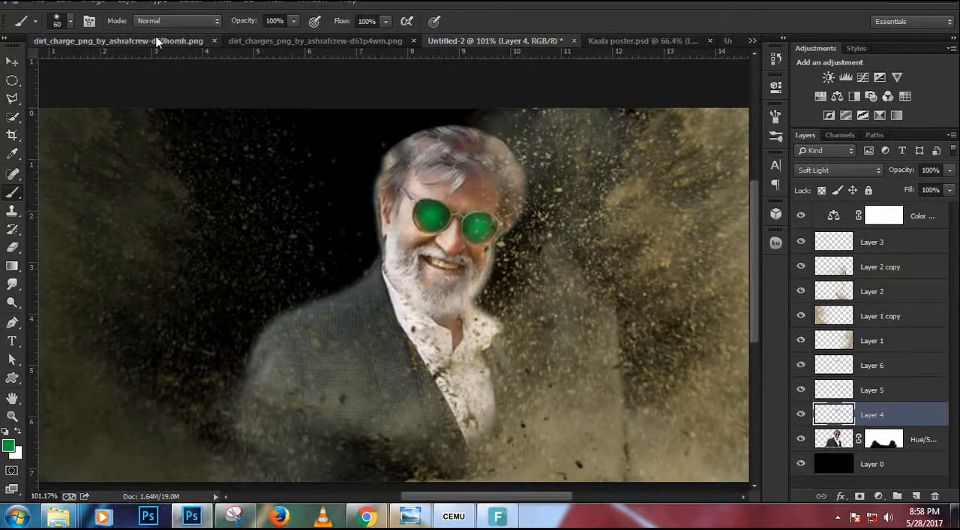
{"action": "left_click", "coordinate": [353, 41]}
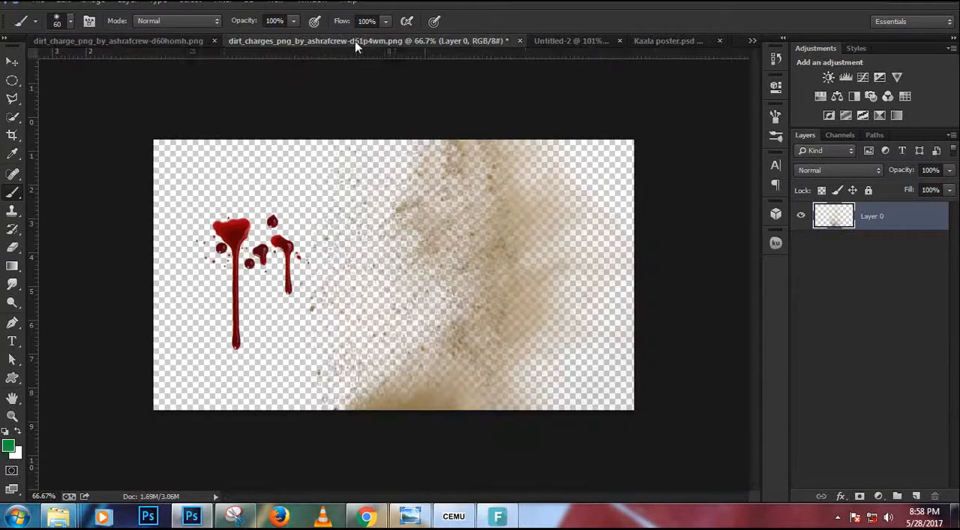
{"action": "key", "text": "v"}
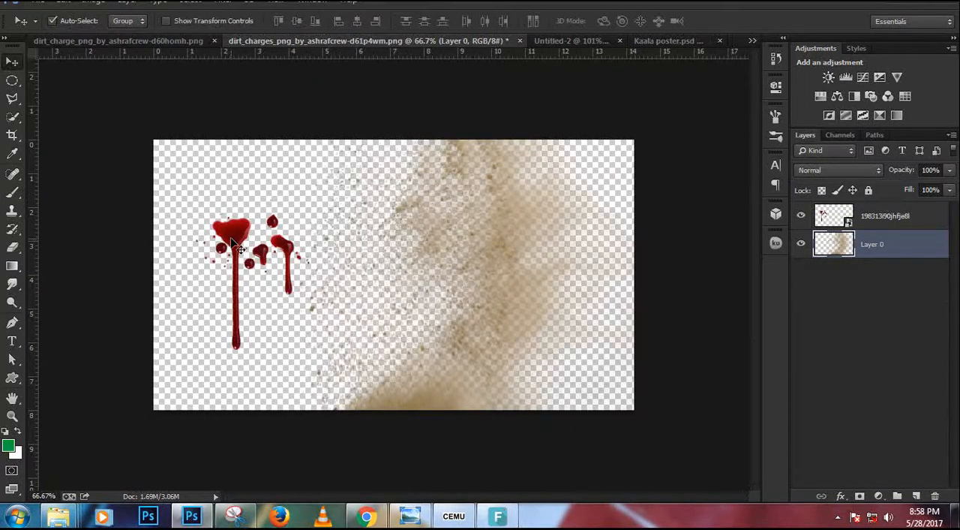
{"action": "left_click_drag", "start_coordinate": [232, 243], "coordinate": [427, 279]}
Scale the blood drips down to about 30% and place them over the actor's mouth.
{"action": "scroll", "coordinate": [427, 282], "scroll_direction": "up", "scroll_amount": 2}
{"action": "key", "text": "ctrl+t"}
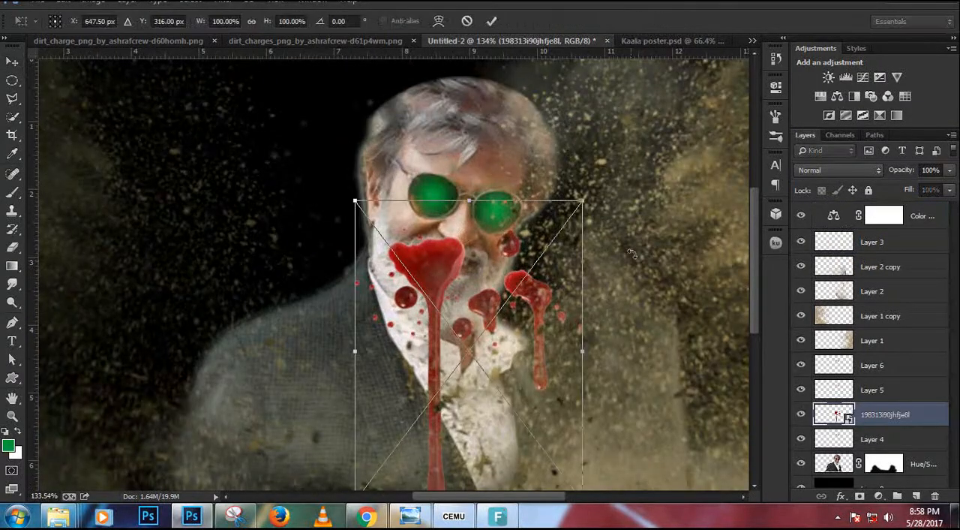
{"action": "left_click_drag", "start_coordinate": [580, 201], "coordinate": [487, 298]}
{"action": "left_click_drag", "start_coordinate": [463, 340], "coordinate": [433, 272]}
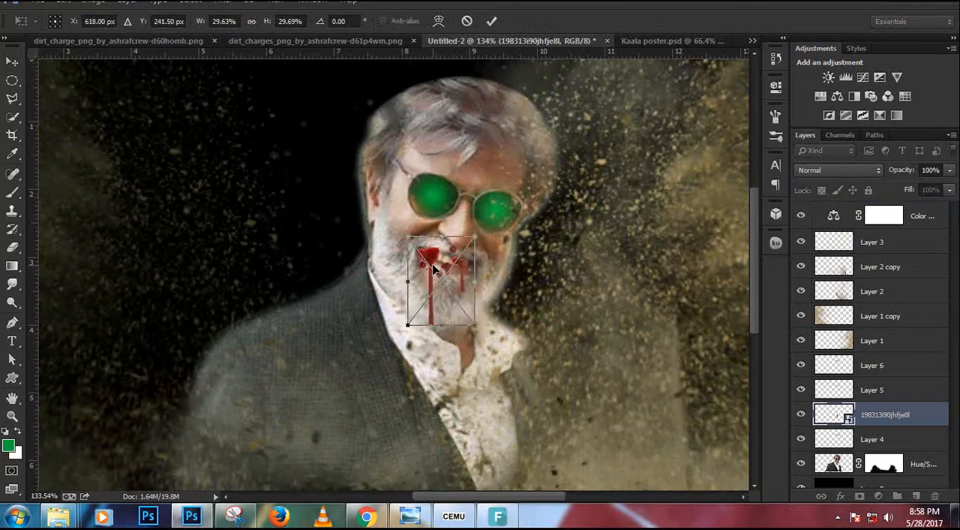
{"action": "key", "text": "Return"}
Shrink the blood drips slightly more and align the longest drip with the corner of the mouth.
{"action": "key", "text": "ctrl+t"}
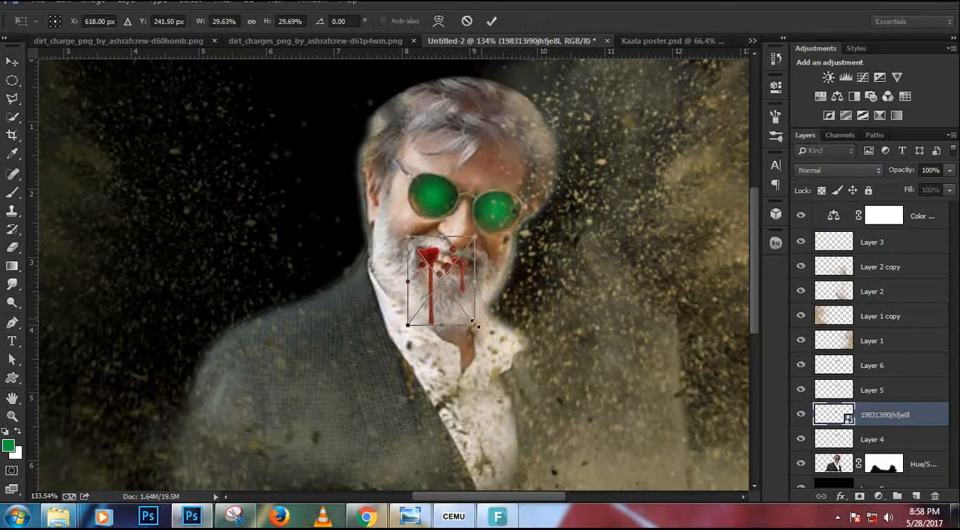
{"action": "left_click_drag", "start_coordinate": [475, 326], "coordinate": [471, 322]}
{"action": "key", "text": "Return"}
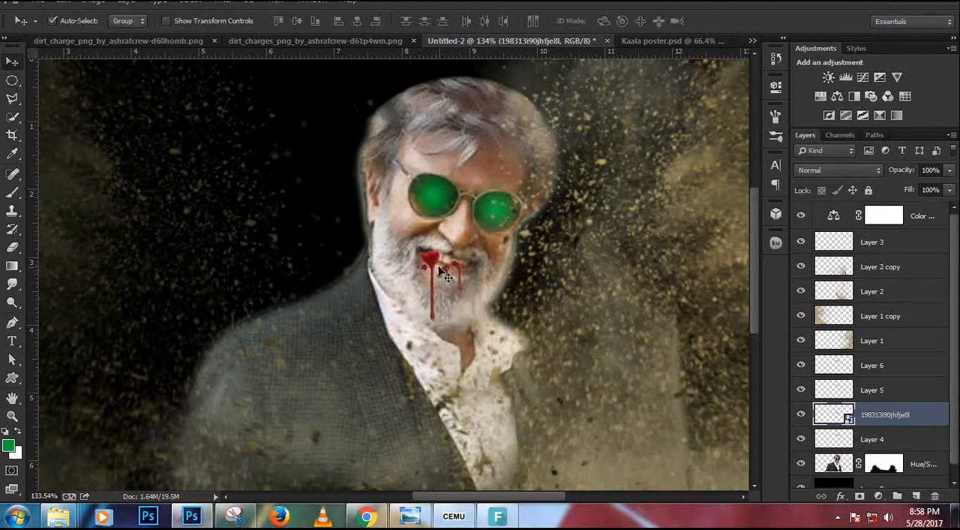
{"action": "scroll", "coordinate": [440, 272], "scroll_direction": "up", "scroll_amount": 4}
{"action": "left_click_drag", "start_coordinate": [441, 272], "coordinate": [422, 261]}
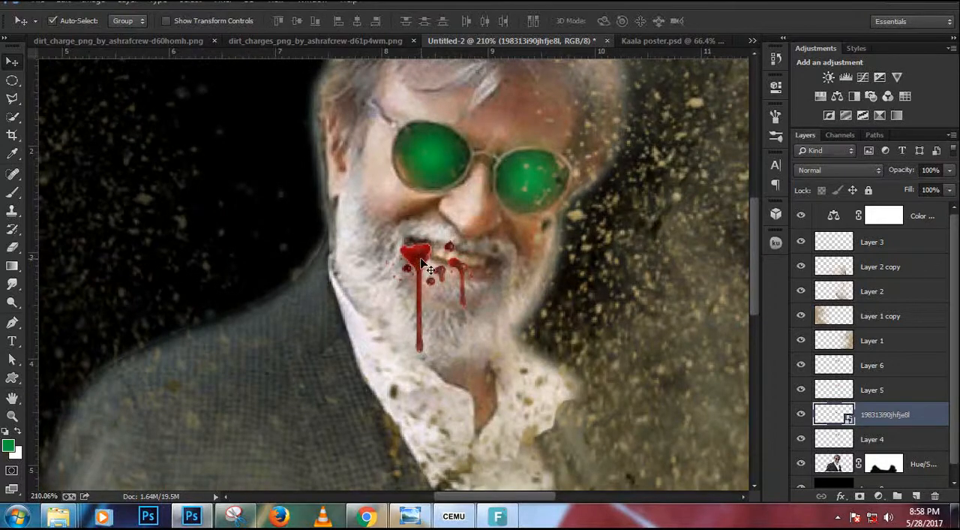
Rasterize the blood smart object layer so it can be erased.
{"action": "key", "text": "b"}
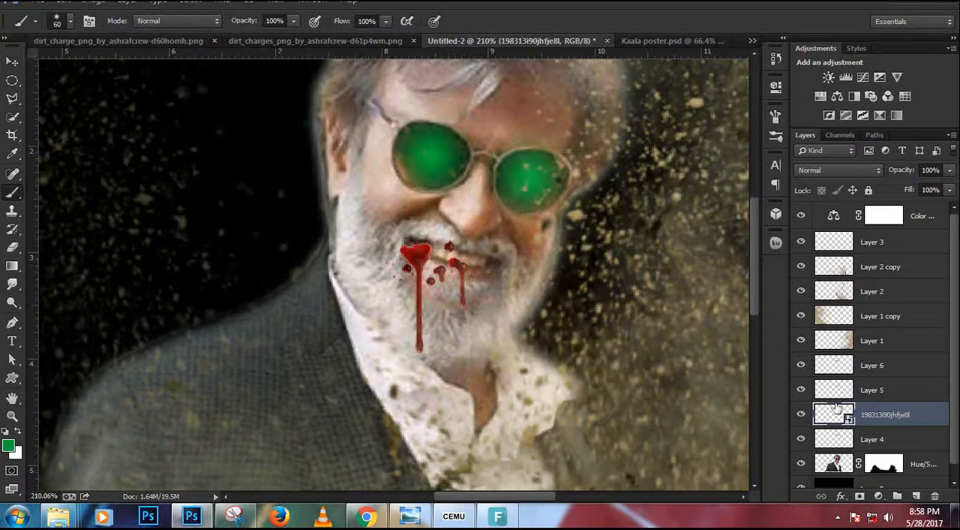
{"action": "key", "text": "e"}
{"action": "right_click", "coordinate": [886, 422]}
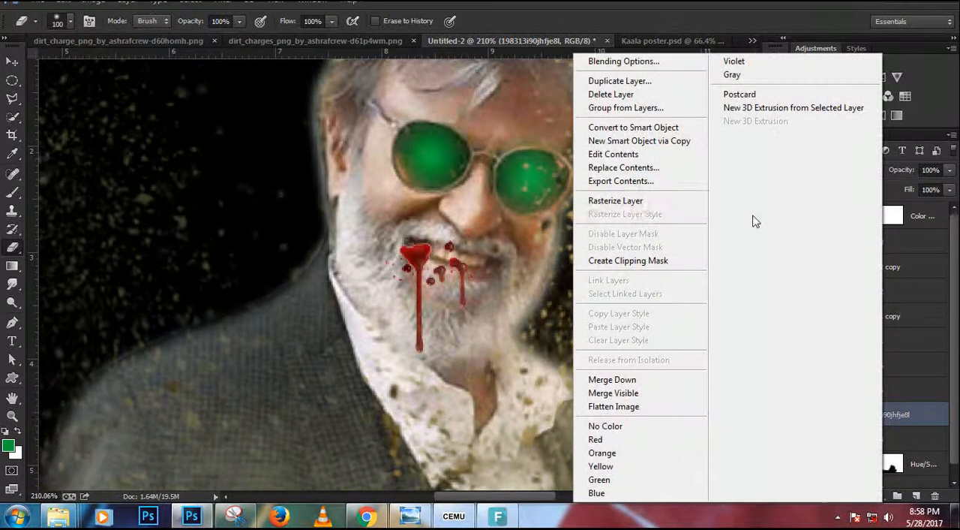
{"action": "left_click", "coordinate": [655, 209]}
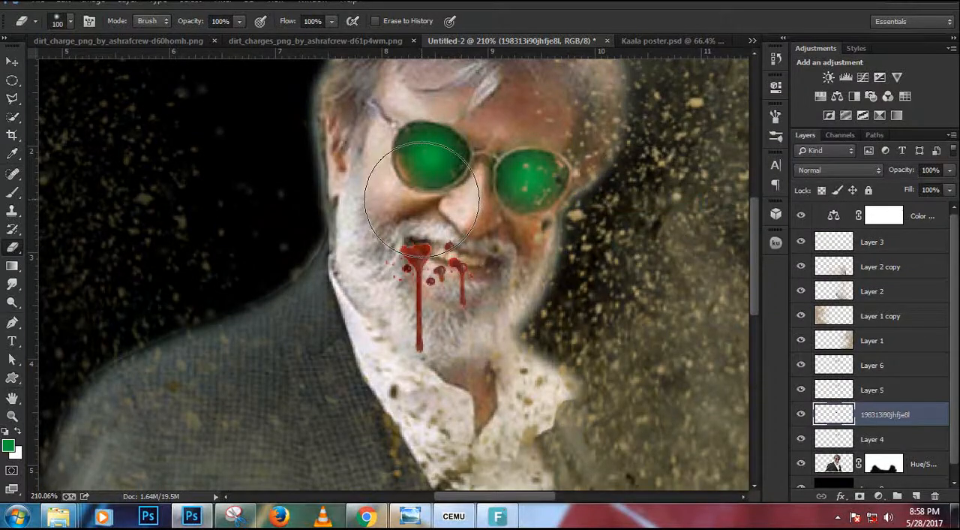
Erase the blood blobs and splatters across the mouth with a 40 px eraser, keeping the drips below.
{"action": "key", "text": "bracketleft"}
{"action": "key", "text": "bracketleft"}
{"action": "key", "text": "bracketleft"}
{"action": "key", "text": "bracketleft"}
{"action": "key", "text": "bracketleft"}
{"action": "key", "text": "bracketleft"}
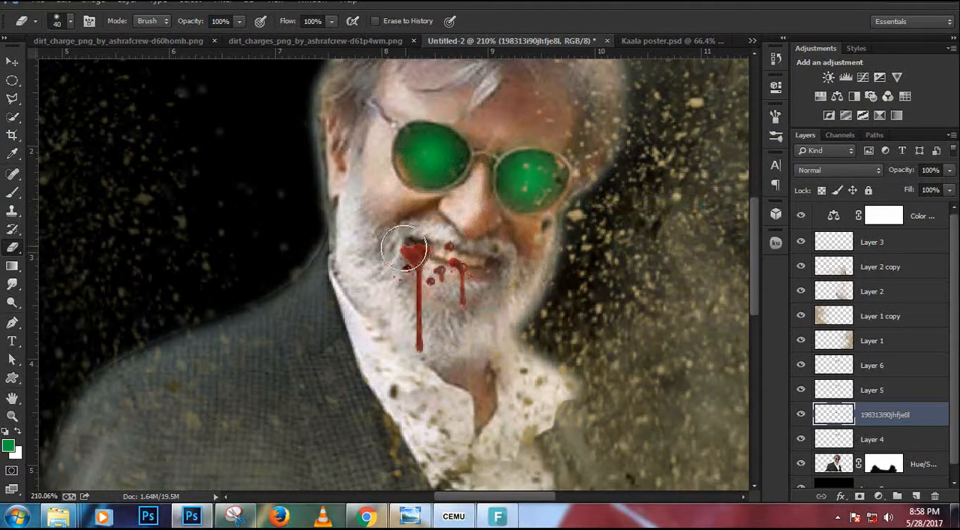
{"action": "left_click_drag", "start_coordinate": [397, 250], "coordinate": [502, 255]}
Nudge the remaining blood drips up and slightly left so the long one starts at the mouth corner.
{"action": "key", "text": "v"}
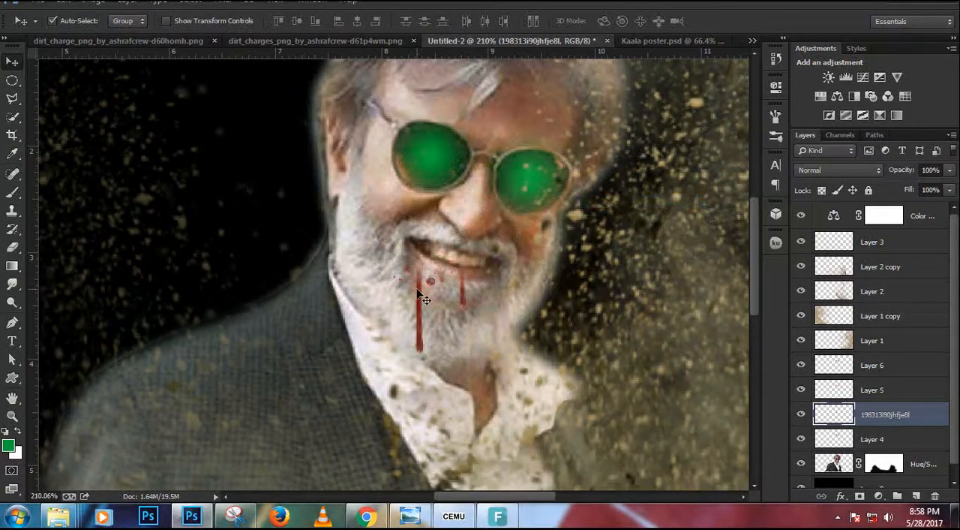
{"action": "key", "text": "ctrl+t"}
{"action": "key", "text": "Up"}
{"action": "key", "text": "Up"}
{"action": "key", "text": "Up"}
{"action": "key", "text": "Up"}
{"action": "key", "text": "Up"}
{"action": "key", "text": "Up"}
{"action": "key", "text": "Up"}
{"action": "key", "text": "Up"}
{"action": "key", "text": "Up"}
{"action": "key", "text": "Up"}
{"action": "key", "text": "Up"}
{"action": "key", "text": "Up"}
{"action": "key", "text": "Up"}
{"action": "key", "text": "Up"}
{"action": "key", "text": "Up"}
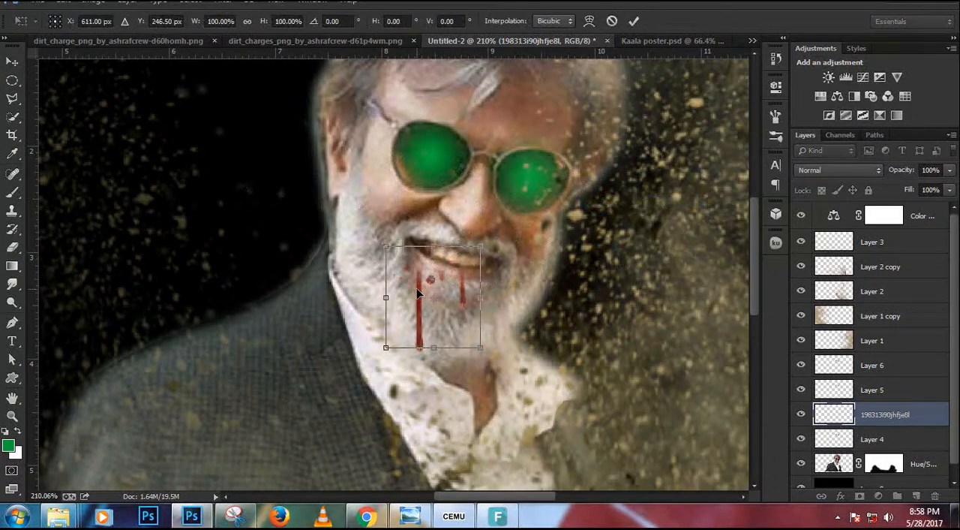
{"action": "key", "text": "Up"}
{"action": "key", "text": "Up"}
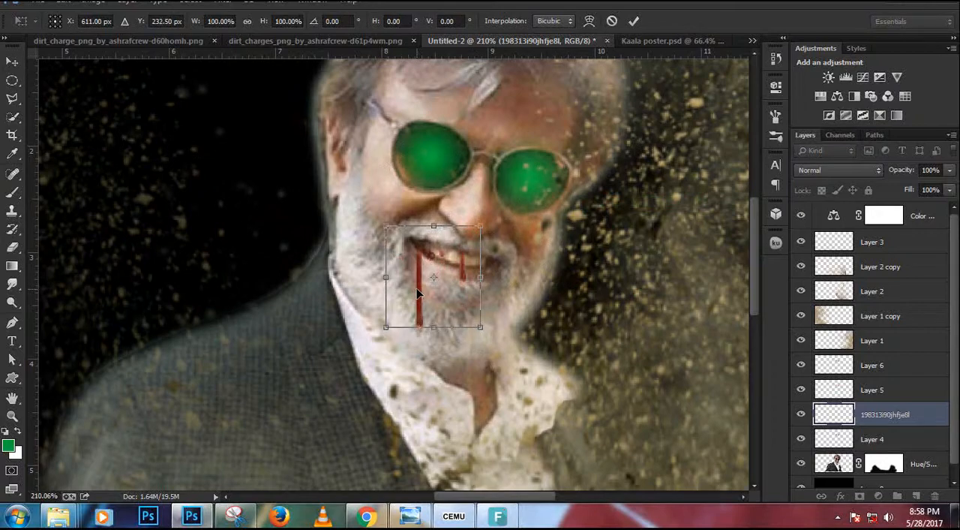
{"action": "key", "text": "Left"}
{"action": "key", "text": "Return"}
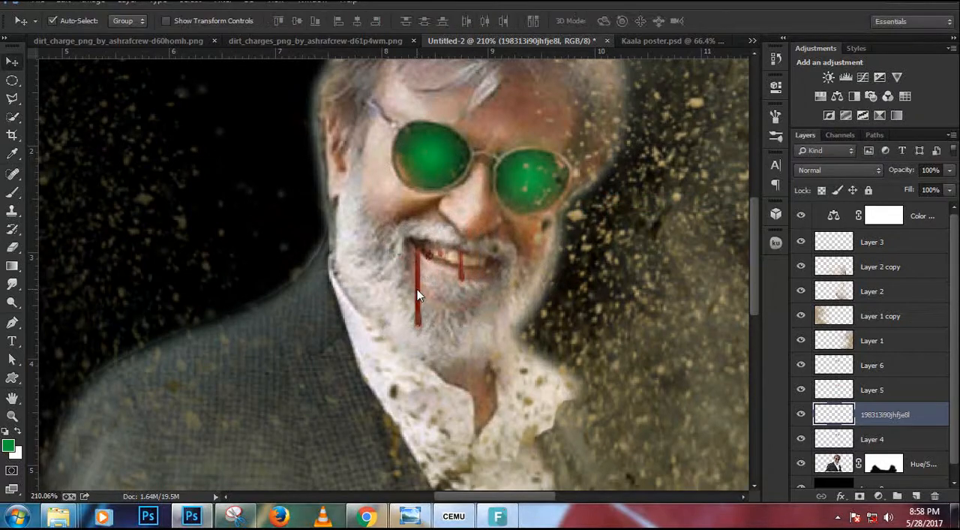
Erase the short drip and the splatters over the teeth, leaving only the long drip at the mouth corner.
{"action": "key", "text": "e"}
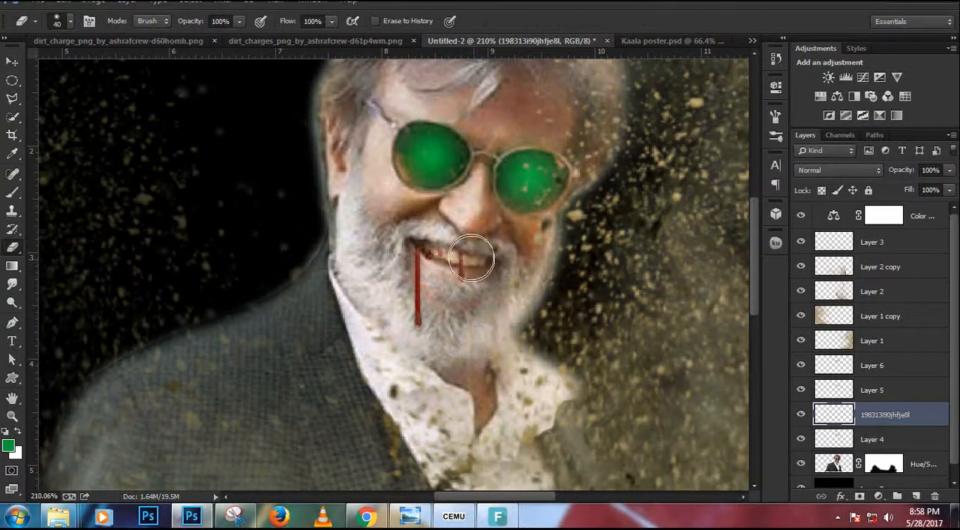
{"action": "mouse_move", "coordinate": [463, 249]}
{"action": "left_mouse_down"}
{"action": "mouse_move", "coordinate": [462, 297]}
{"action": "mouse_move", "coordinate": [464, 271]}
{"action": "left_mouse_up"}
{"action": "scroll", "coordinate": [463, 272], "scroll_direction": "down", "scroll_amount": 3}
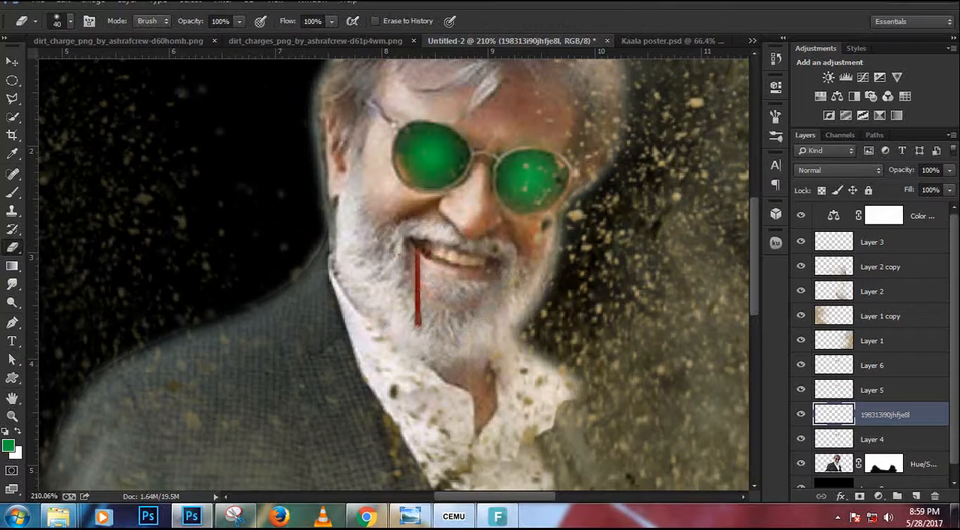
Scale the remaining blood drip to about 65% and keep it at the corner of the mouth.
{"action": "key", "text": "v"}
{"action": "scroll", "coordinate": [429, 260], "scroll_direction": "down", "scroll_amount": 2}
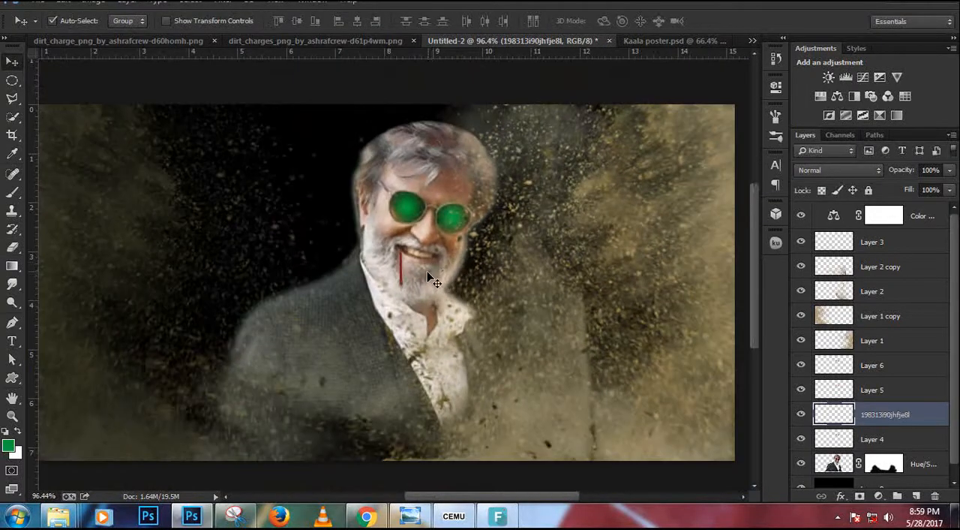
{"action": "key", "text": "ctrl+t"}
{"action": "scroll", "coordinate": [434, 279], "scroll_direction": "up", "scroll_amount": 4}
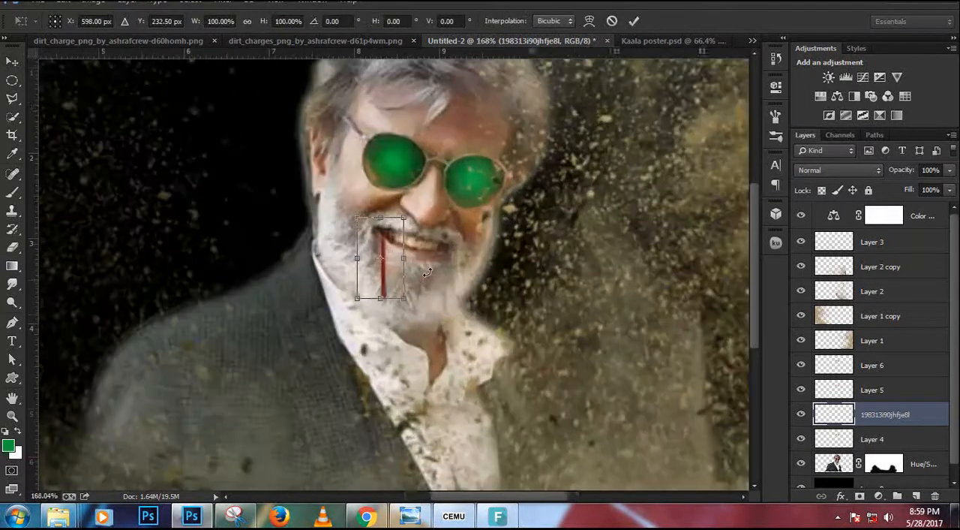
{"action": "left_click_drag", "start_coordinate": [411, 307], "coordinate": [381, 254]}
{"action": "key", "text": "Return"}
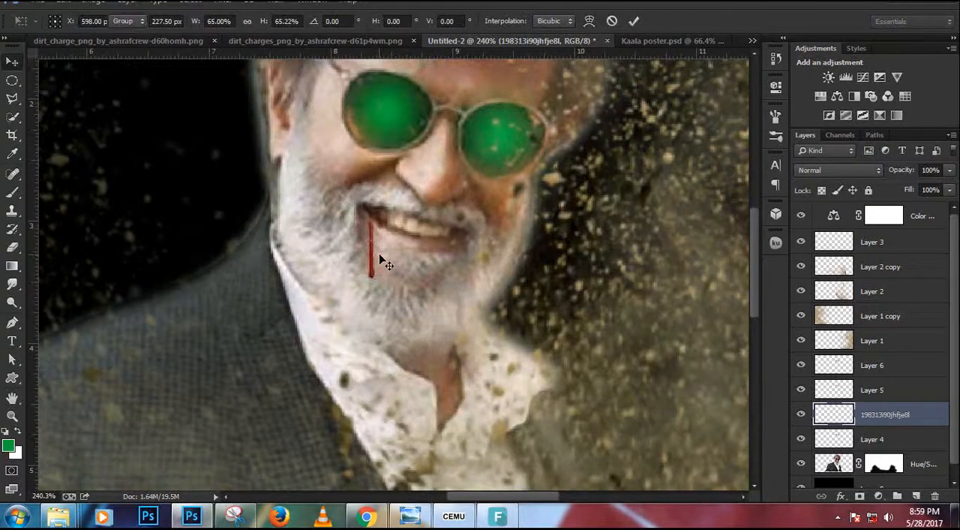
View the whole composition and compare it with the reference Kaala poster.psd.
{"action": "scroll", "coordinate": [381, 255], "scroll_direction": "down", "scroll_amount": 2}
{"action": "scroll", "coordinate": [391, 250], "scroll_direction": "down", "scroll_amount": 4}
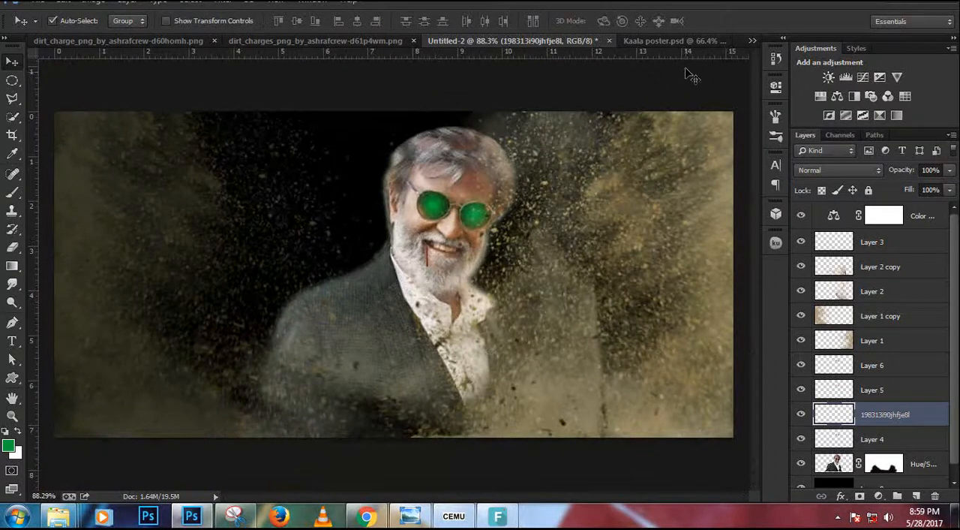
{"action": "left_click", "coordinate": [691, 42]}
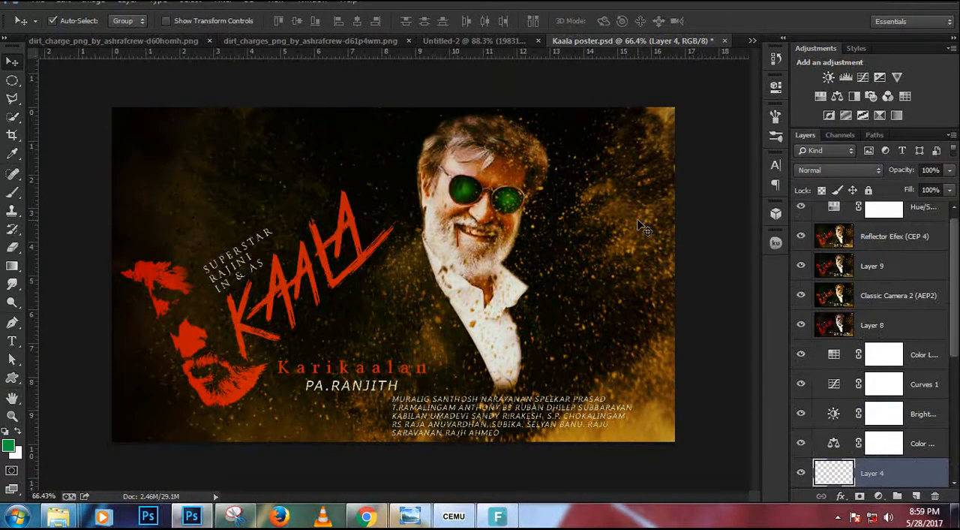
Add a Vibrance adjustment with raised vibrance and saturation, and place it directly above Layer 3.
{"action": "left_click", "coordinate": [492, 39]}
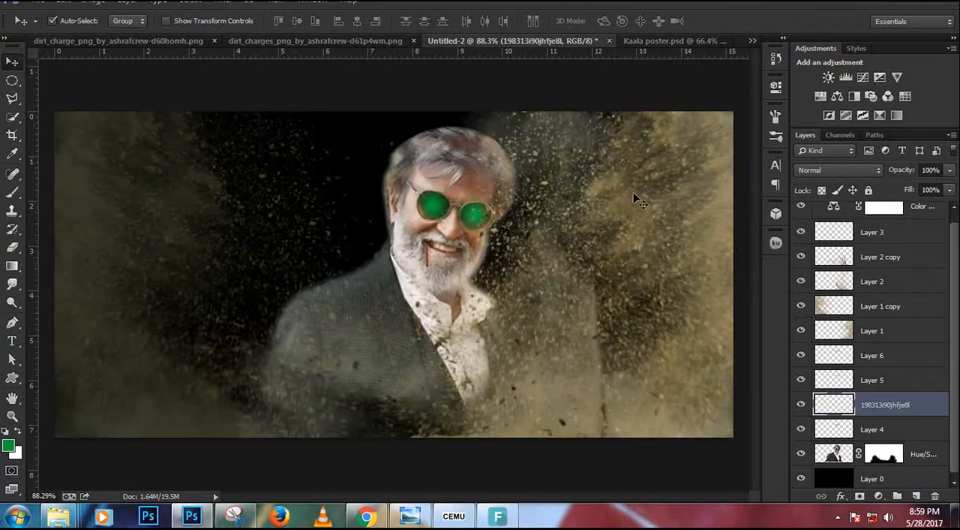
{"action": "left_click", "coordinate": [639, 43]}
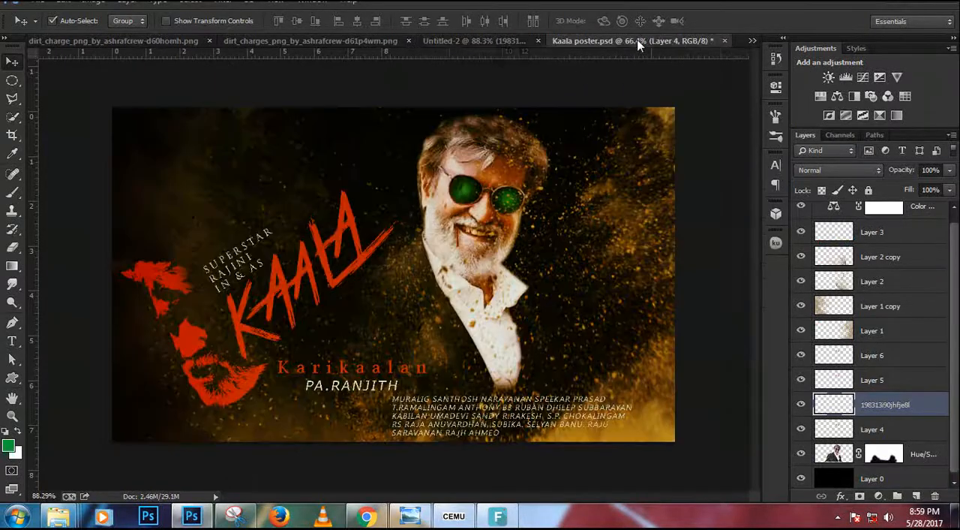
{"action": "left_click", "coordinate": [515, 43]}
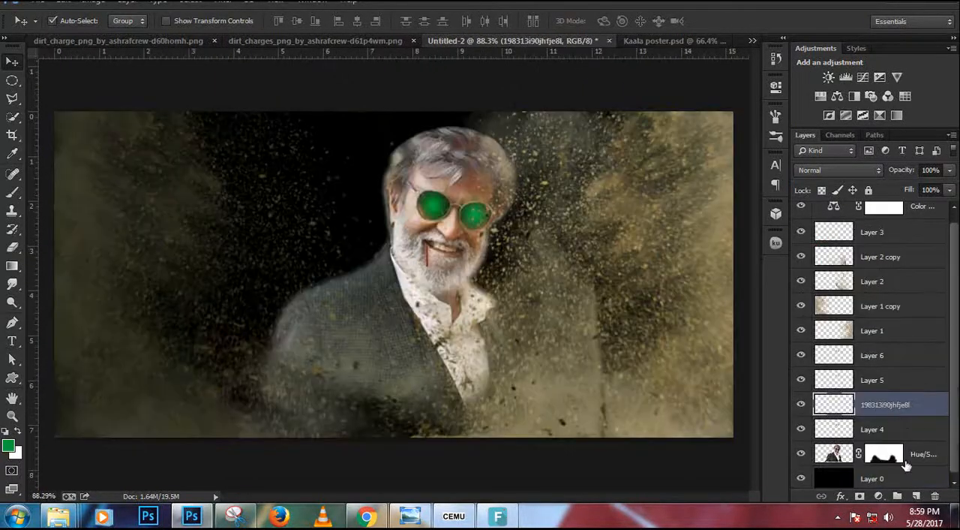
{"action": "left_click", "coordinate": [878, 496]}
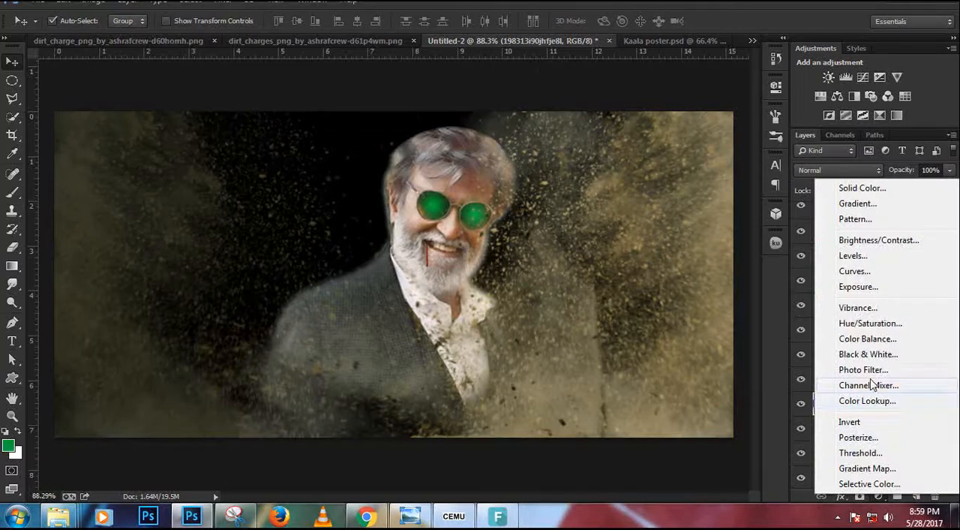
{"action": "left_click", "coordinate": [890, 310]}
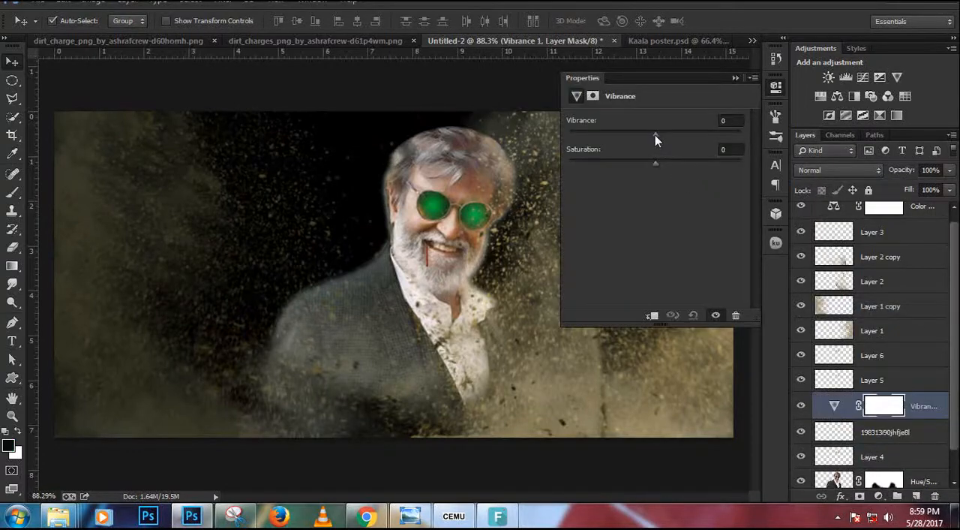
{"action": "left_click_drag", "start_coordinate": [655, 134], "coordinate": [693, 133]}
{"action": "left_click_drag", "start_coordinate": [628, 130], "coordinate": [630, 131]}
{"action": "left_click_drag", "start_coordinate": [654, 161], "coordinate": [693, 165]}
{"action": "left_click", "coordinate": [735, 78]}
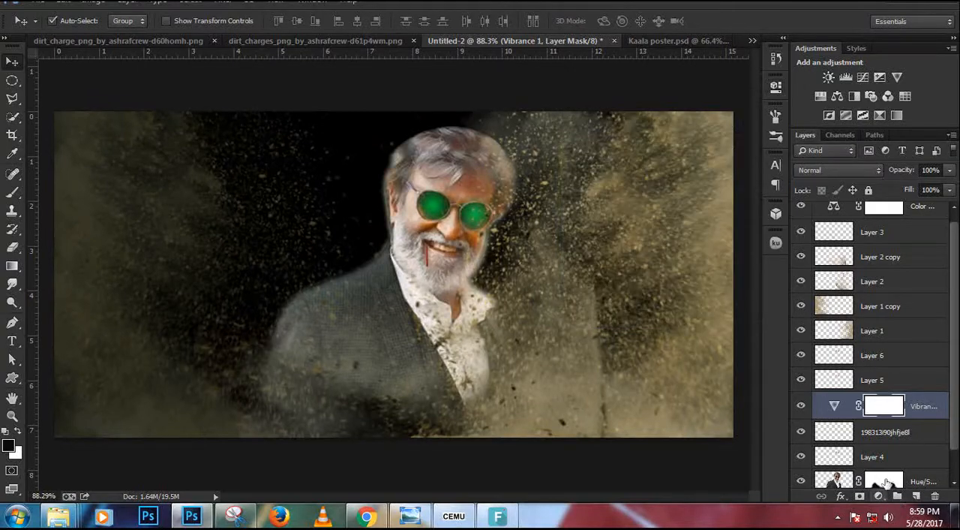
{"action": "left_click_drag", "start_coordinate": [917, 405], "coordinate": [895, 229]}
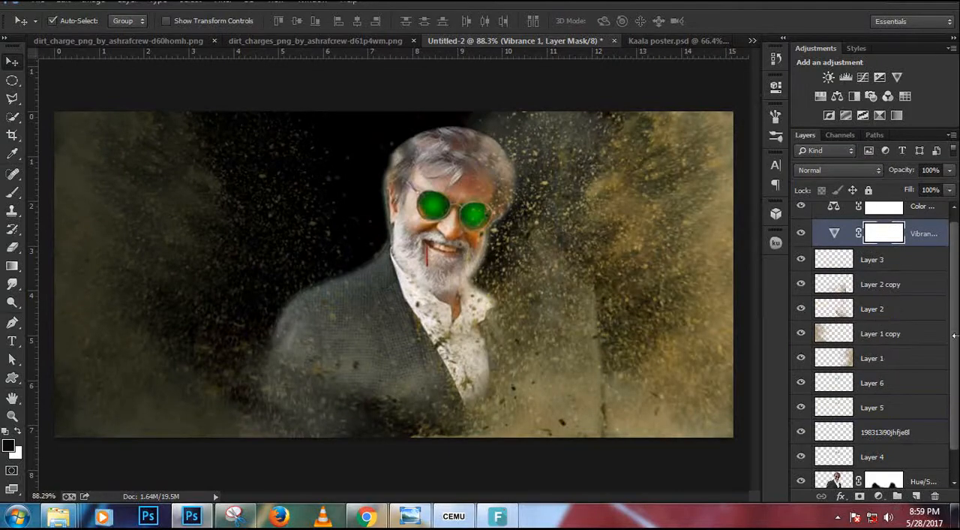
Add a Color Lookup adjustment above the Vibrance layer using the Crisp_Winter.look 3D LUT.
{"action": "left_click", "coordinate": [880, 494]}
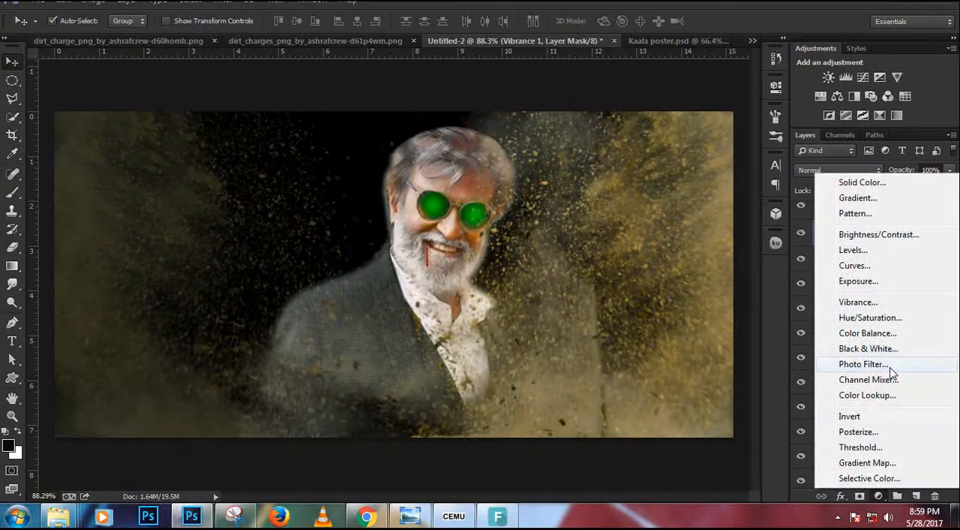
{"action": "left_click", "coordinate": [868, 395]}
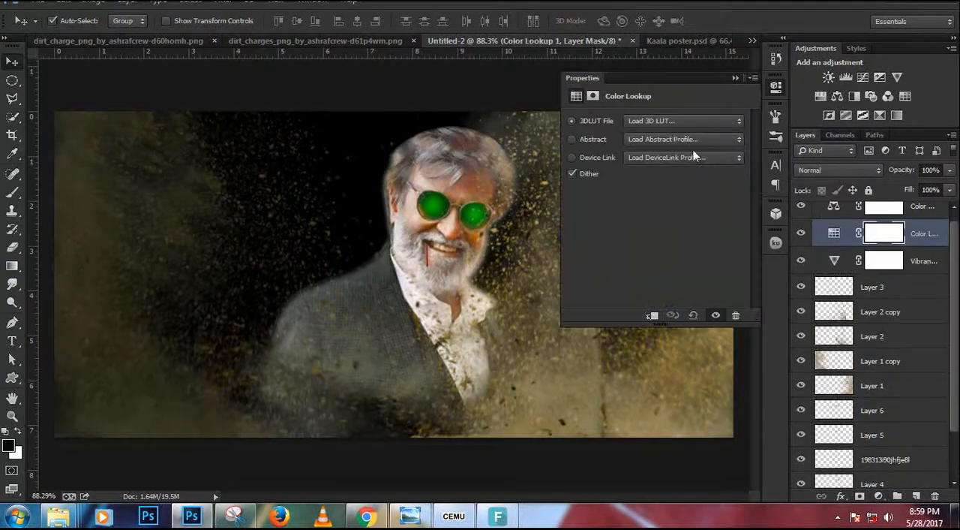
{"action": "left_click", "coordinate": [675, 121]}
{"action": "left_click", "coordinate": [675, 121]}
{"action": "key", "text": "Down"}
{"action": "key", "text": "Down"}
{"action": "key", "text": "Down"}
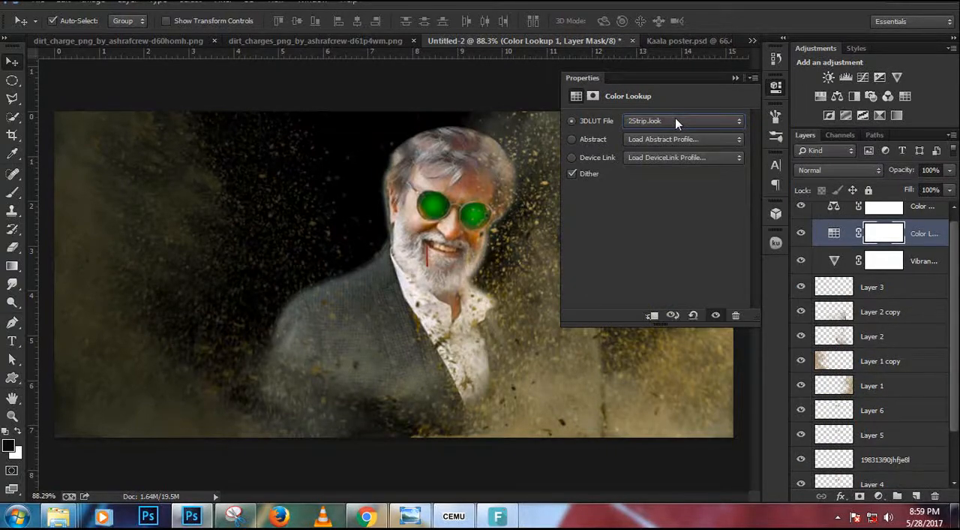
{"action": "key", "text": "Down"}
{"action": "key", "text": "Down"}
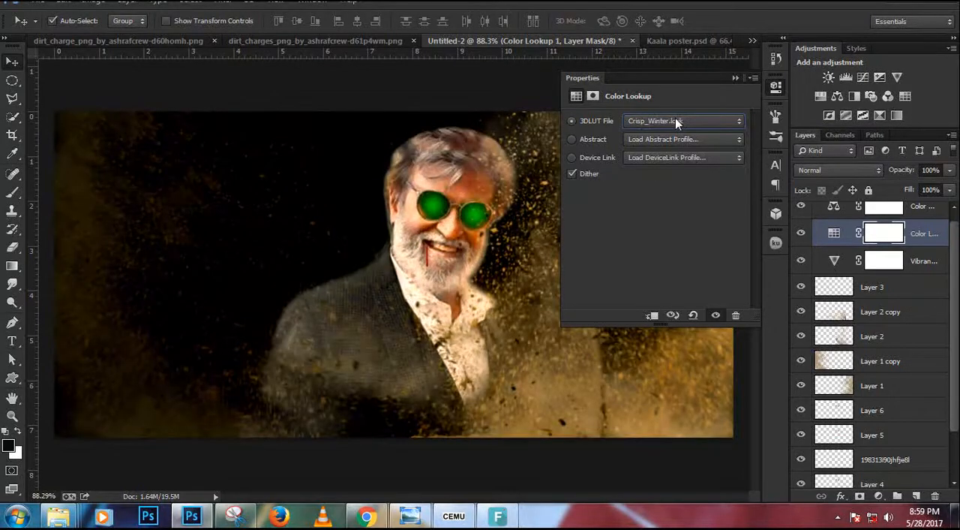
{"action": "key", "text": "Down"}
{"action": "key", "text": "Up"}
{"action": "left_click", "coordinate": [734, 78]}
Nudge the left-side dust on Layer 1 copy slightly, set its opacity to 47%, and check the reference poster.
{"action": "left_click", "coordinate": [892, 361]}
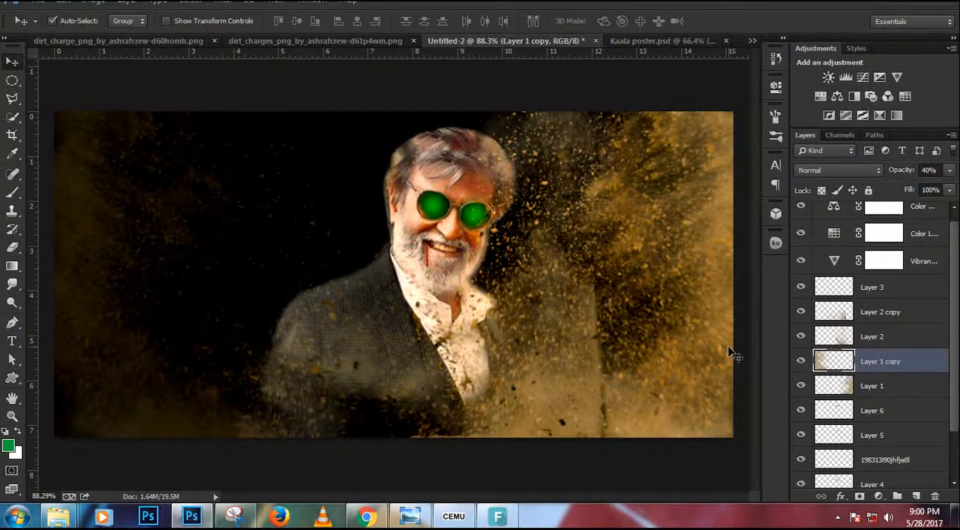
{"action": "key", "text": "ctrl+t"}
{"action": "mouse_move", "coordinate": [174, 319]}
{"action": "left_mouse_down"}
{"action": "mouse_move", "coordinate": [248, 321]}
{"action": "mouse_move", "coordinate": [177, 318]}
{"action": "left_mouse_up"}
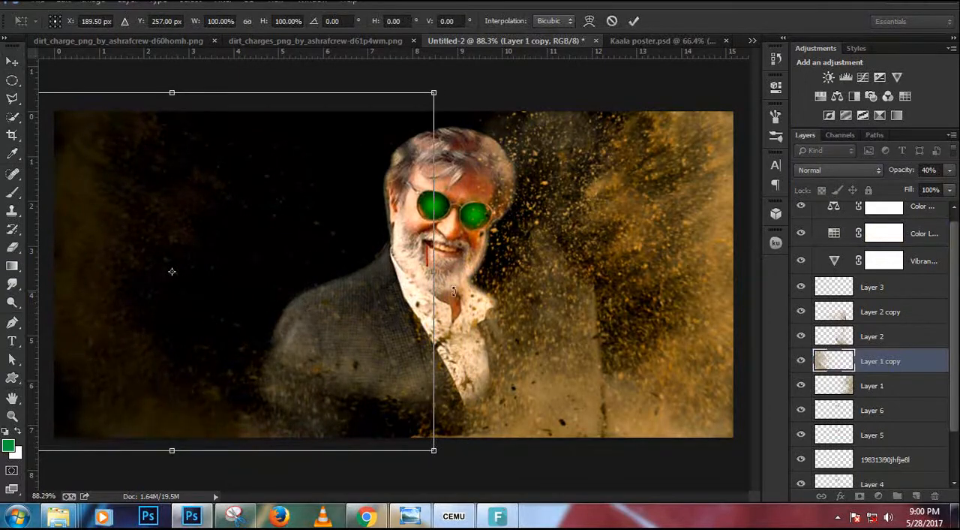
{"action": "key", "text": "Return"}
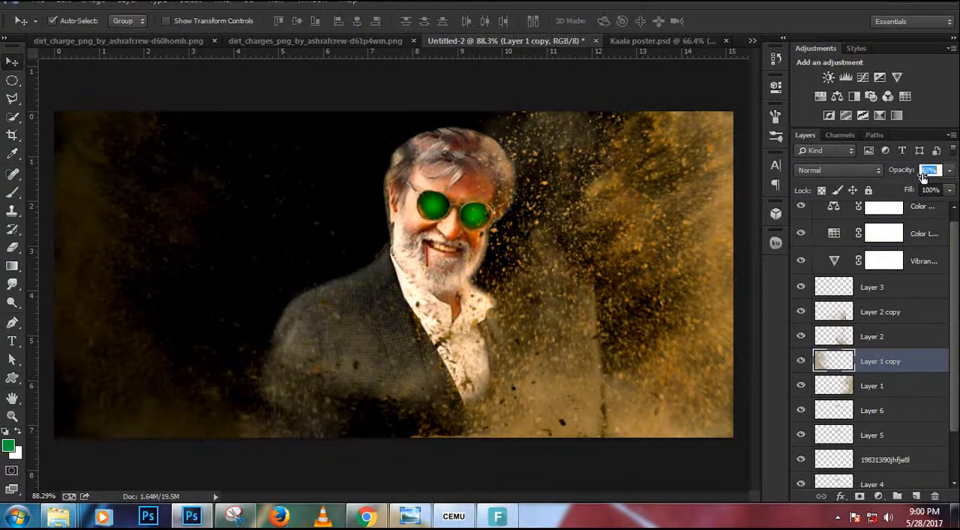
{"action": "left_click_drag", "start_coordinate": [923, 177], "coordinate": [909, 184]}
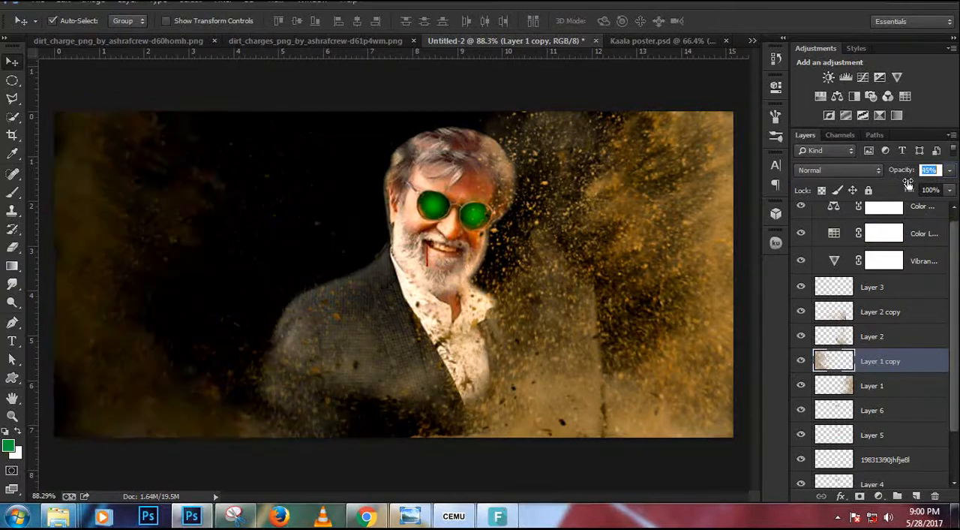
{"action": "left_click", "coordinate": [691, 42]}
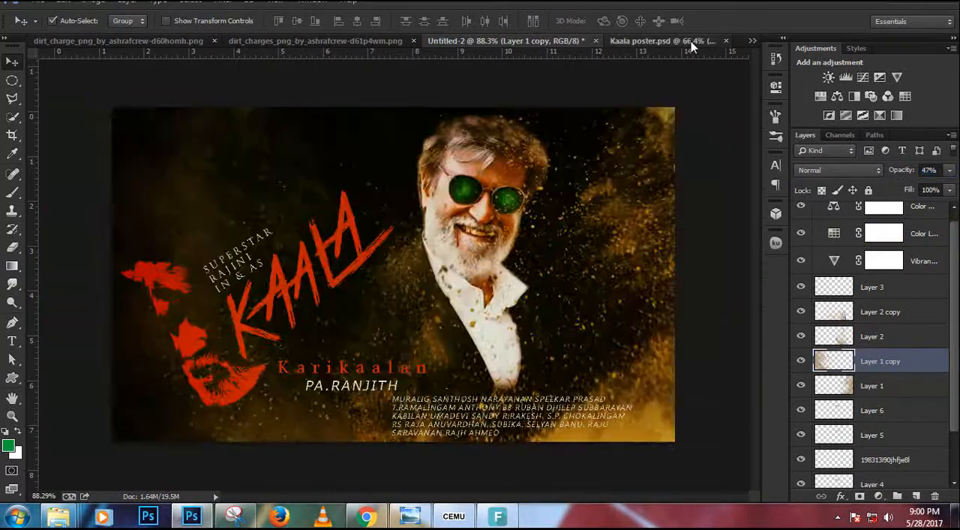
{"action": "left_click", "coordinate": [481, 44]}
Reposition the Layer 2 copy and Layer 2 dust to spread it around the actor's jacket and lower background.
{"action": "left_click", "coordinate": [511, 431]}
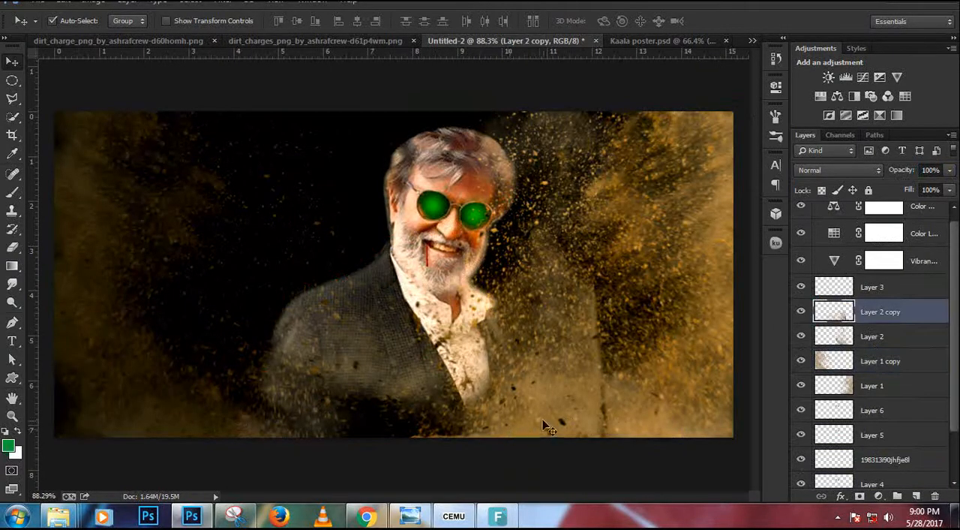
{"action": "left_click_drag", "start_coordinate": [528, 408], "coordinate": [495, 390]}
{"action": "left_click", "coordinate": [893, 336]}
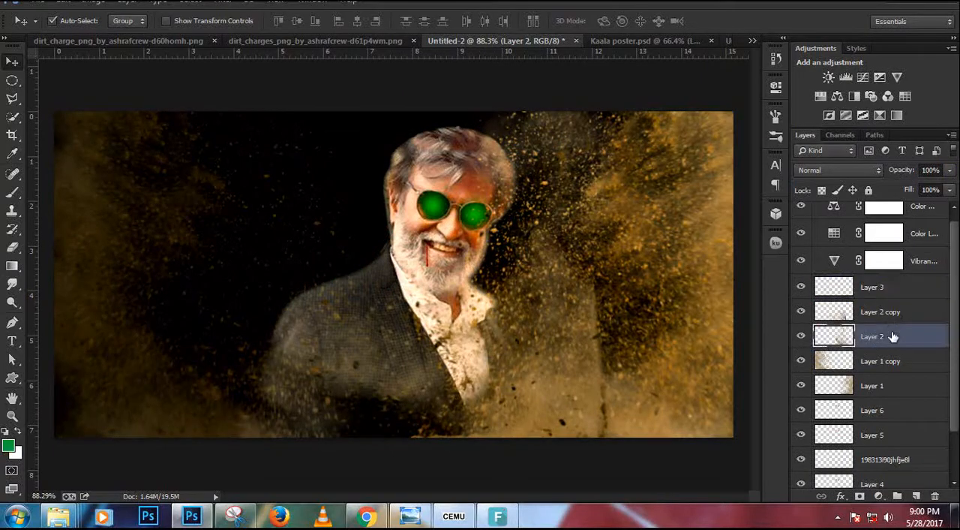
{"action": "key", "text": "ctrl+t"}
{"action": "left_click_drag", "start_coordinate": [586, 373], "coordinate": [604, 415]}
{"action": "key", "text": "Return"}
Duplicate Layer 2 and position the duplicate dust over the actor and the background to the right of him.
{"action": "key", "text": "ctrl+j"}
{"action": "key", "text": "ctrl+t"}
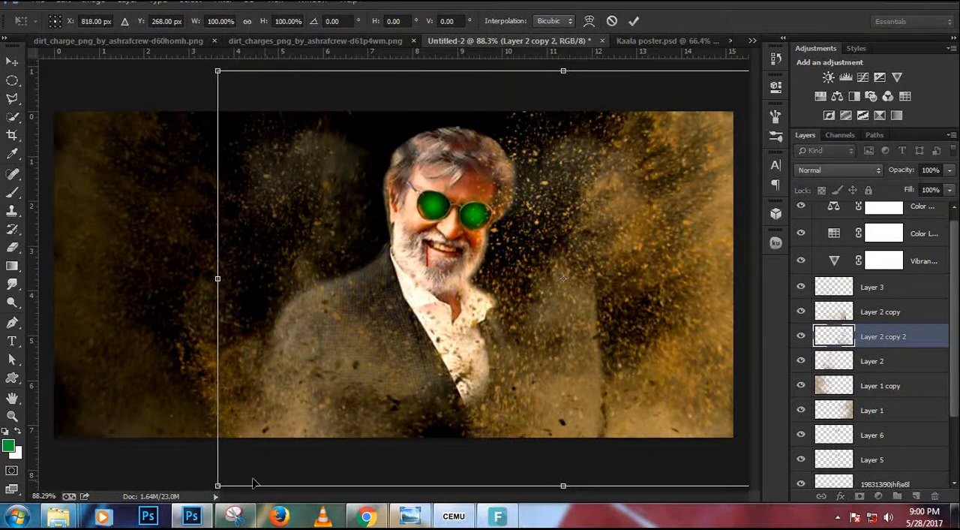
{"action": "left_click_drag", "start_coordinate": [197, 478], "coordinate": [198, 422]}
{"action": "left_click_drag", "start_coordinate": [543, 398], "coordinate": [525, 418]}
{"action": "key", "text": "Return"}
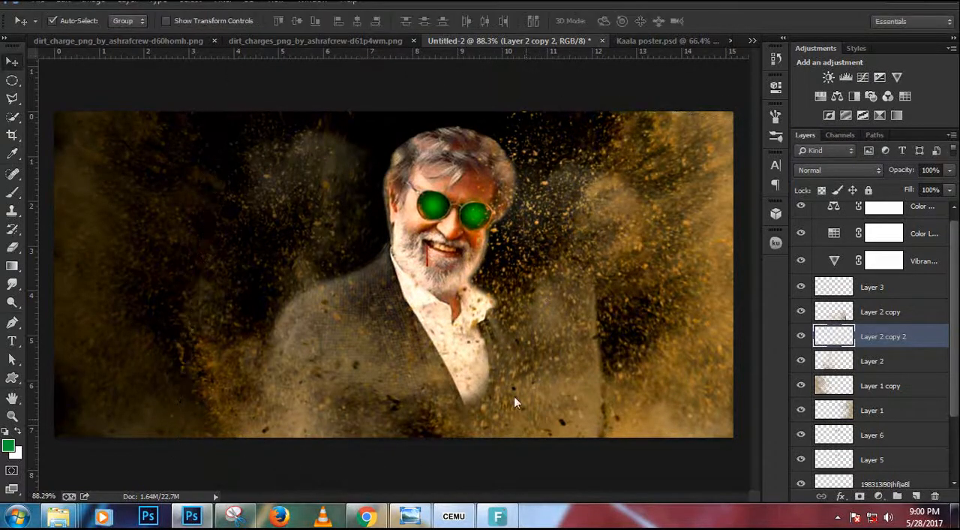
Bring the red Kaala title artwork from Untitled-1 into Untitled-2 and place its layer above Layer 3.
{"action": "scroll", "coordinate": [478, 332], "scroll_direction": "down", "scroll_amount": 1}
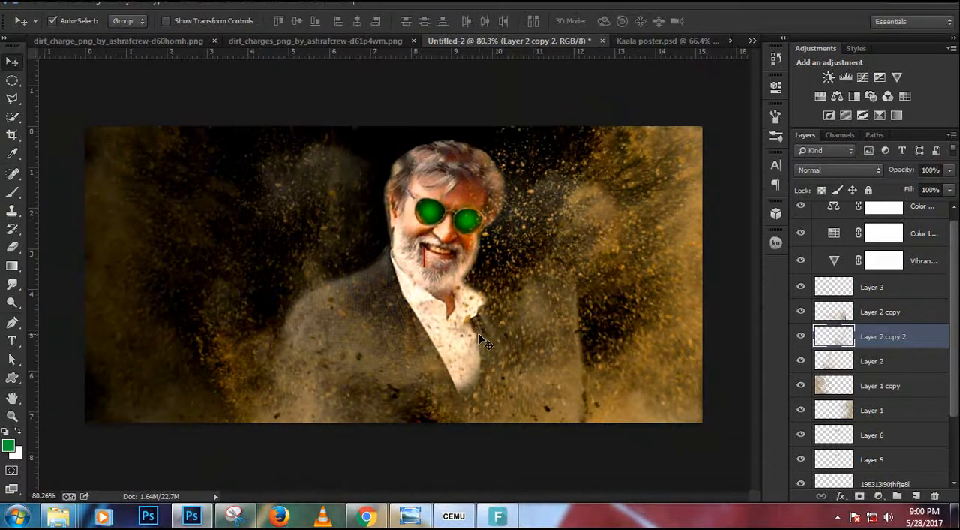
{"action": "left_click", "coordinate": [162, 325]}
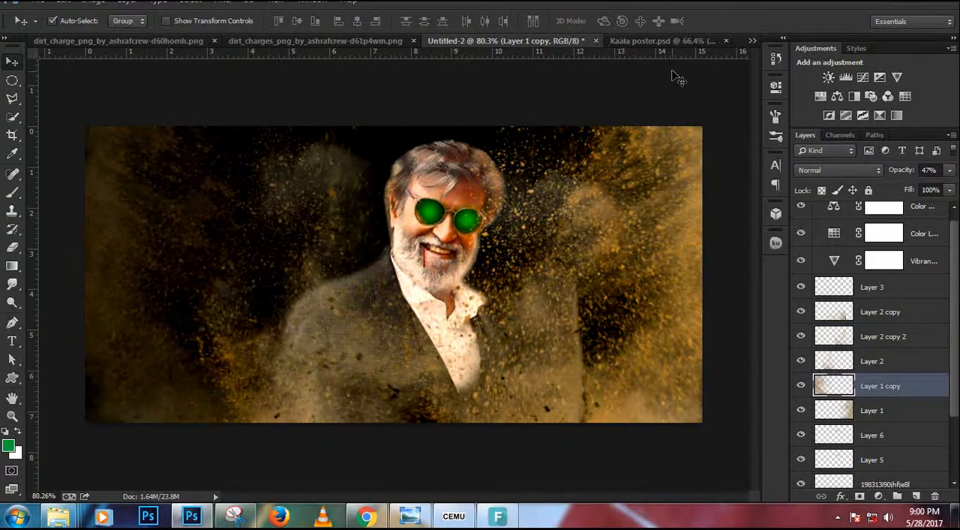
{"action": "left_click", "coordinate": [753, 41]}
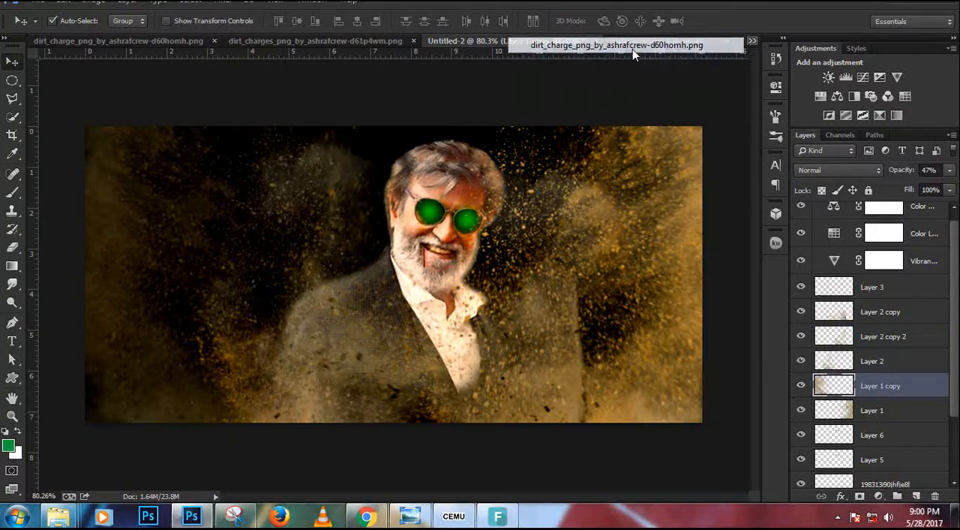
{"action": "left_click", "coordinate": [633, 48]}
{"action": "left_click", "coordinate": [752, 42]}
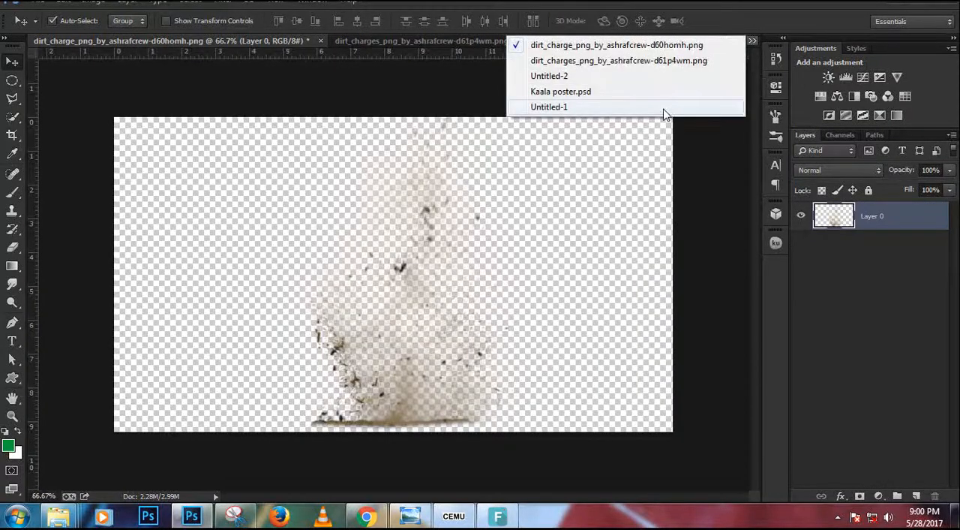
{"action": "left_click", "coordinate": [664, 112]}
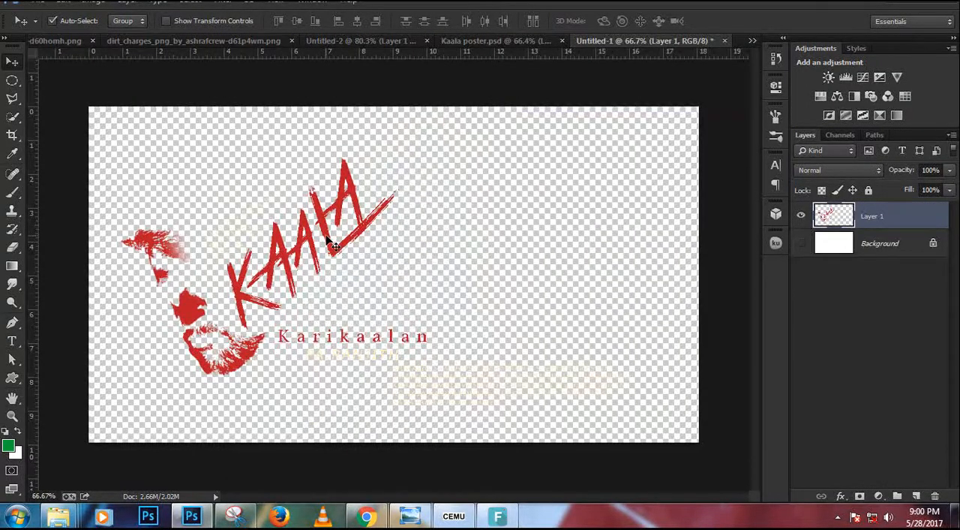
{"action": "left_click_drag", "start_coordinate": [333, 244], "coordinate": [293, 259]}
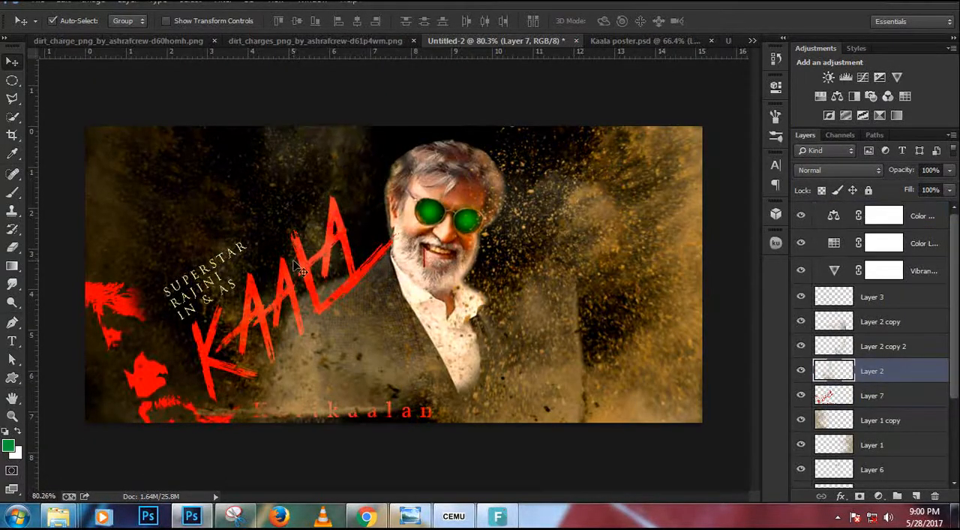
{"action": "left_click_drag", "start_coordinate": [874, 400], "coordinate": [835, 294]}
Scale the title artwork to about 91% and place it left of the actor with all credits inside the canvas.
{"action": "key", "text": "ctrl+t"}
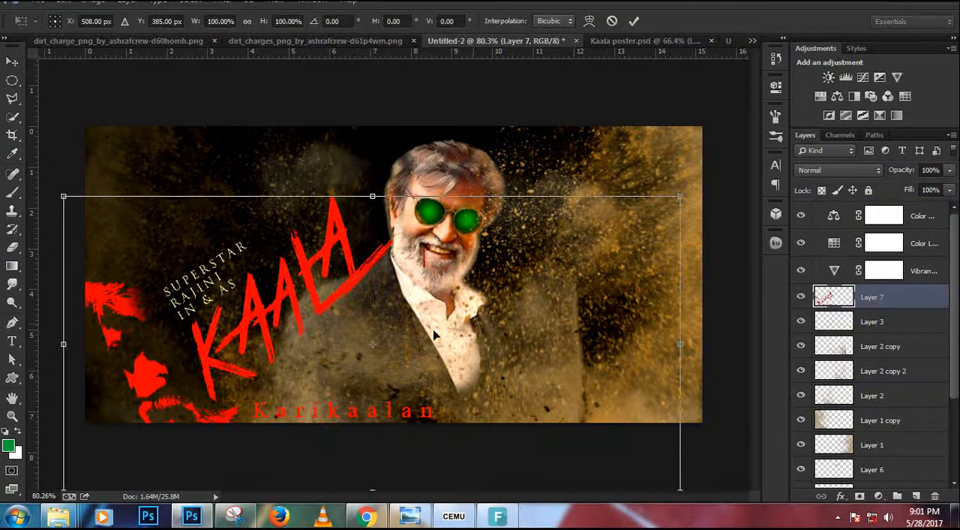
{"action": "left_click_drag", "start_coordinate": [255, 329], "coordinate": [254, 261]}
{"action": "left_click_drag", "start_coordinate": [250, 251], "coordinate": [251, 250]}
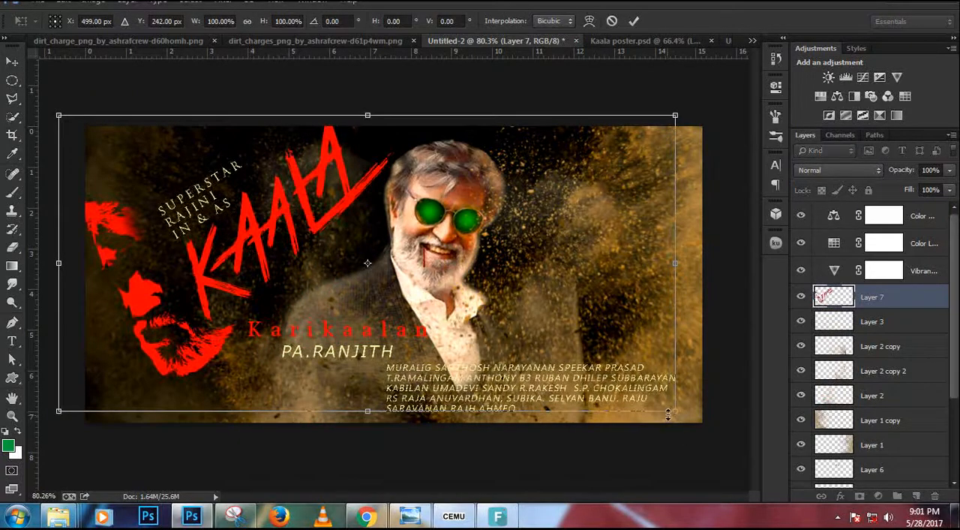
{"action": "left_click_drag", "start_coordinate": [673, 412], "coordinate": [648, 396]}
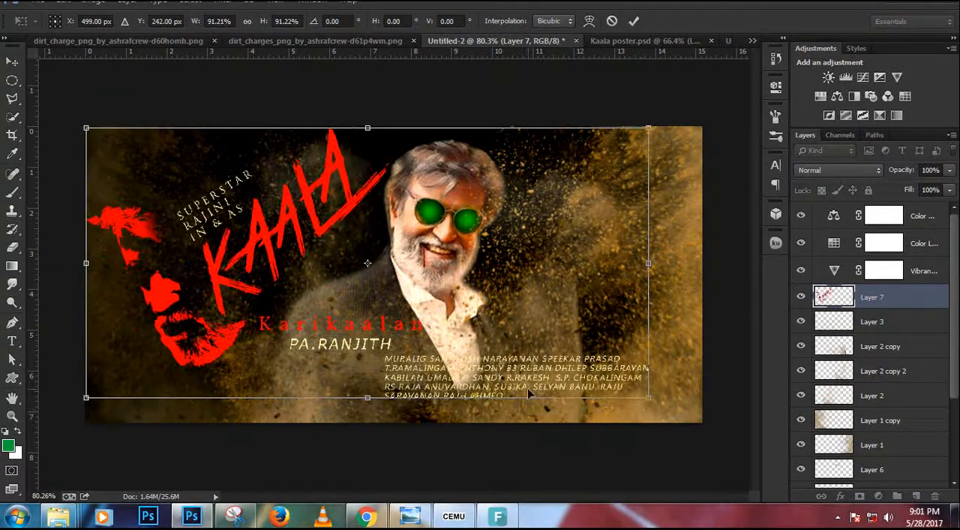
{"action": "left_click_drag", "start_coordinate": [527, 387], "coordinate": [511, 402]}
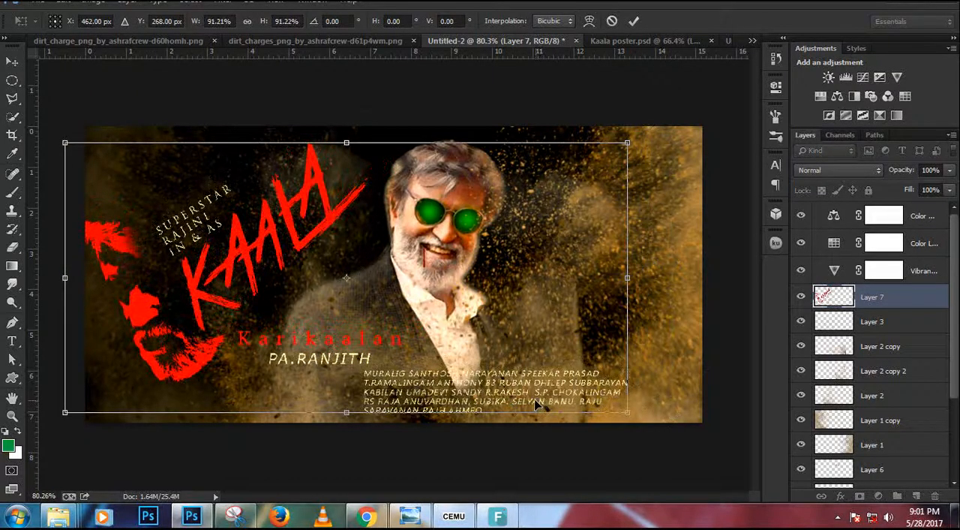
{"action": "key", "text": "Return"}
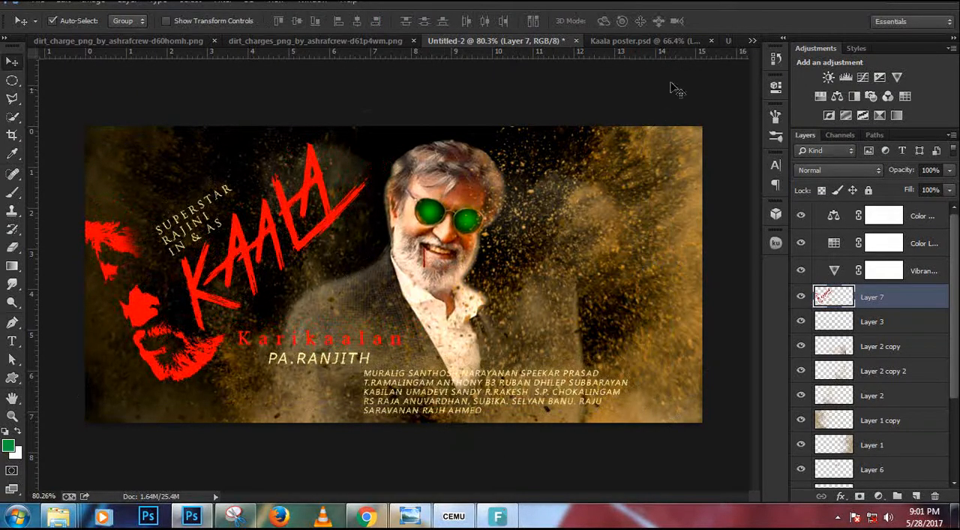
Compare with Kaala poster.psd and shrink the title artwork further so the red face fits inside the left canvas edge.
{"action": "left_click", "coordinate": [685, 42]}
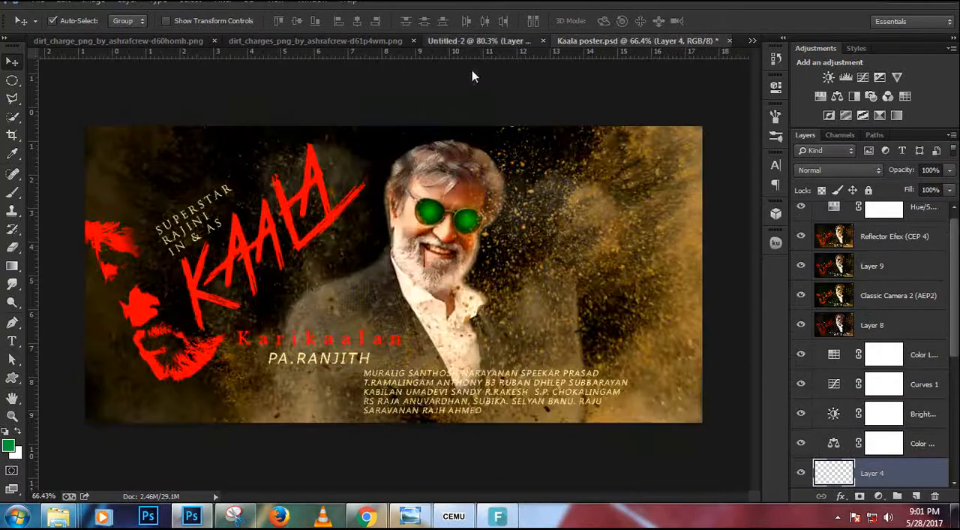
{"action": "left_click", "coordinate": [477, 40]}
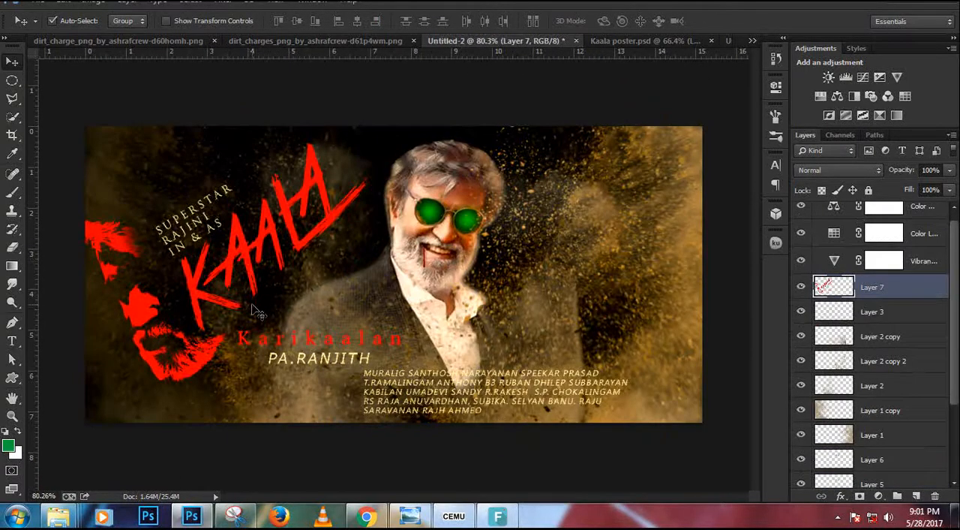
{"action": "key", "text": "ctrl+t"}
{"action": "left_click_drag", "start_coordinate": [628, 409], "coordinate": [617, 412]}
{"action": "mouse_move", "coordinate": [522, 369]}
{"action": "left_mouse_down"}
{"action": "mouse_move", "coordinate": [497, 376]}
{"action": "mouse_move", "coordinate": [510, 381]}
{"action": "left_mouse_up"}
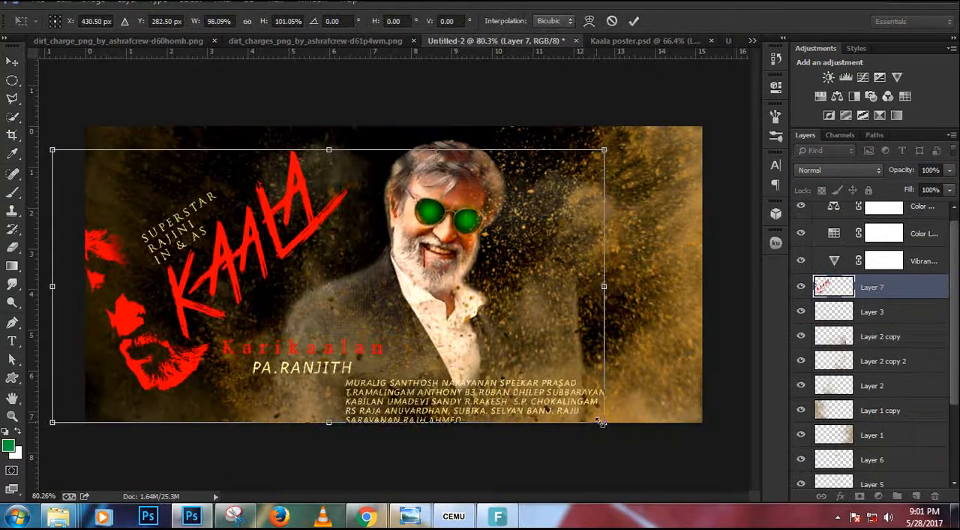
{"action": "left_click_drag", "start_coordinate": [583, 418], "coordinate": [563, 414]}
{"action": "key", "text": "Return"}
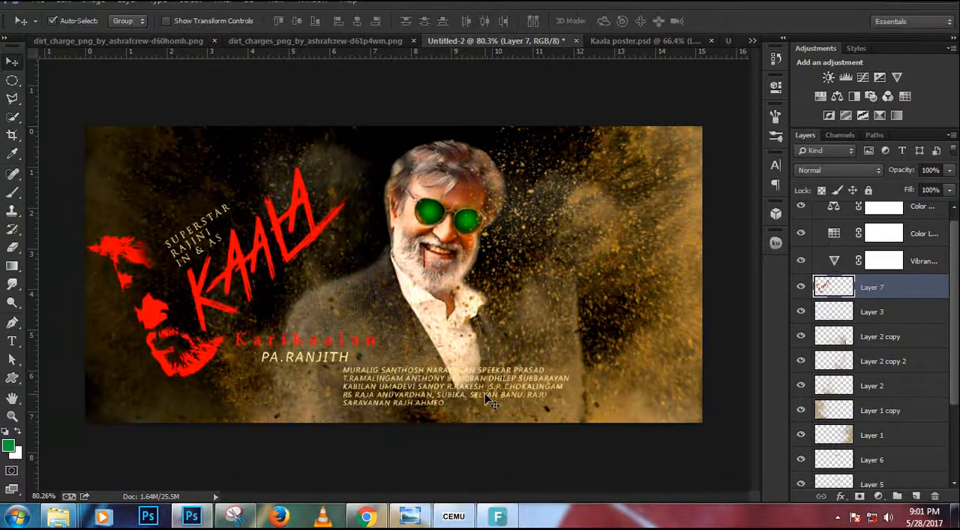
Nudge the title artwork down until its credits sit just above the canvas's lower edge, and compare the layout with Kaala poster.psd.
{"action": "key", "text": "Down"}
{"action": "key", "text": "Down"}
{"action": "key", "text": "Down"}
{"action": "key", "text": "Down"}
{"action": "key", "text": "Down"}
{"action": "key", "text": "Down"}
{"action": "key", "text": "Down"}
{"action": "key", "text": "Down"}
{"action": "key", "text": "Down"}
{"action": "key", "text": "Down"}
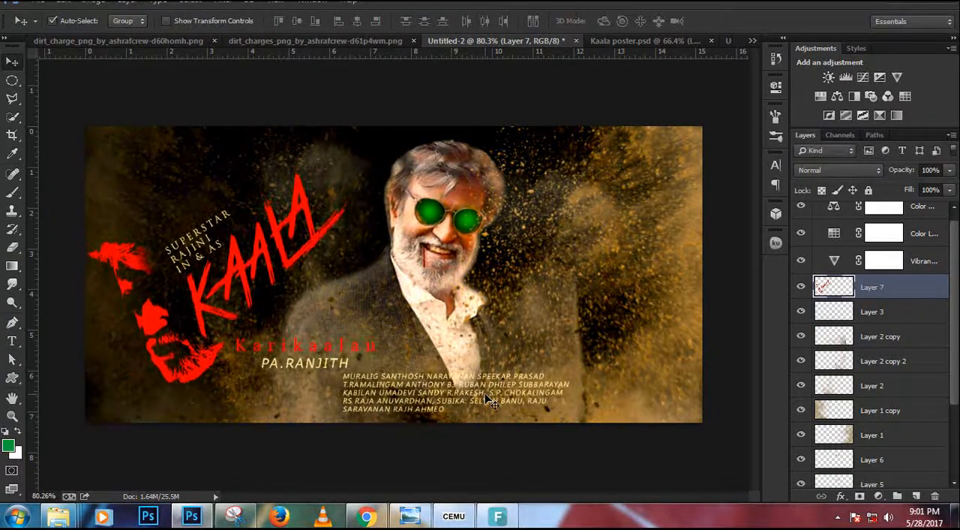
{"action": "key", "text": "Down"}
{"action": "key", "text": "Down"}
{"action": "key", "text": "Down"}
{"action": "key", "text": "Down"}
{"action": "key", "text": "Down"}
{"action": "key", "text": "Down"}
{"action": "key", "text": "Down"}
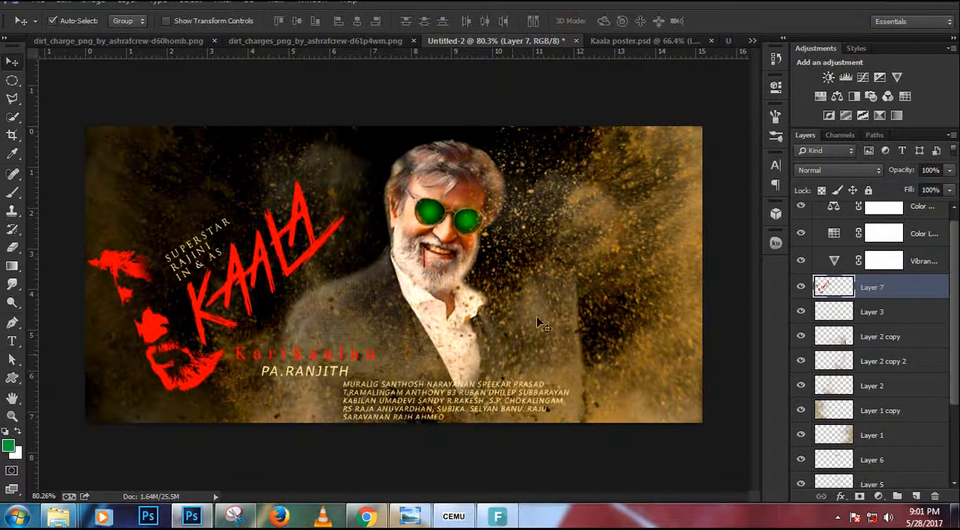
{"action": "left_click", "coordinate": [659, 41]}
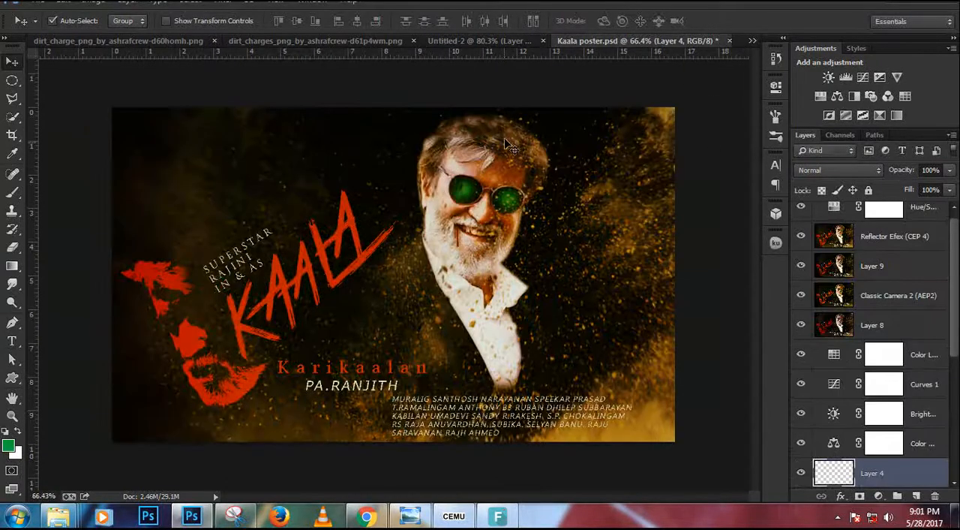
{"action": "left_click", "coordinate": [506, 41]}
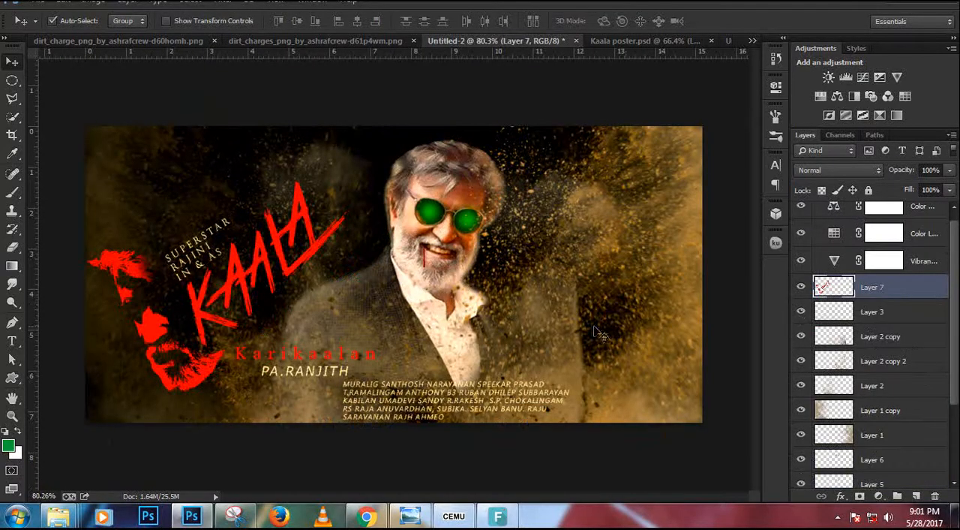
Add a Brightness/Contrast adjustment above Layer 7 with brightness 14 and contrast 31.
{"action": "left_click", "coordinate": [877, 498]}
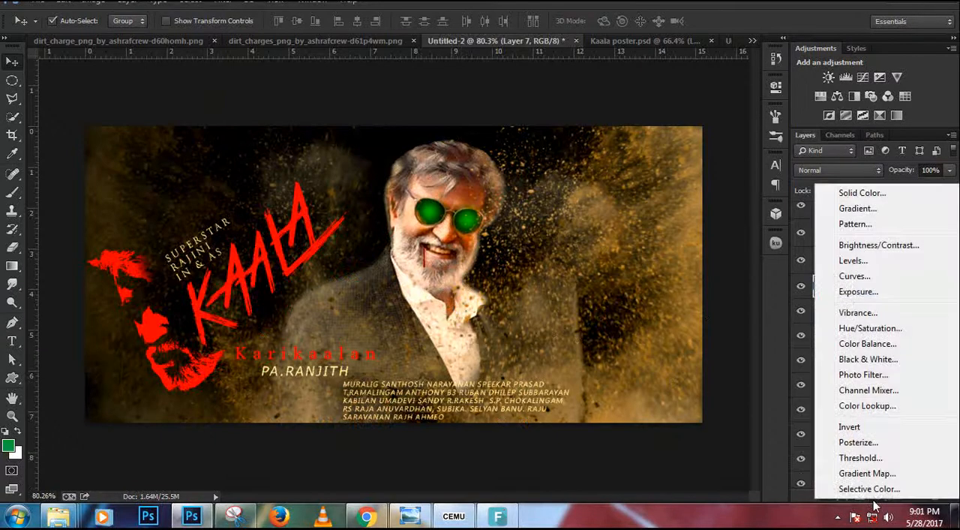
{"action": "left_click", "coordinate": [878, 246]}
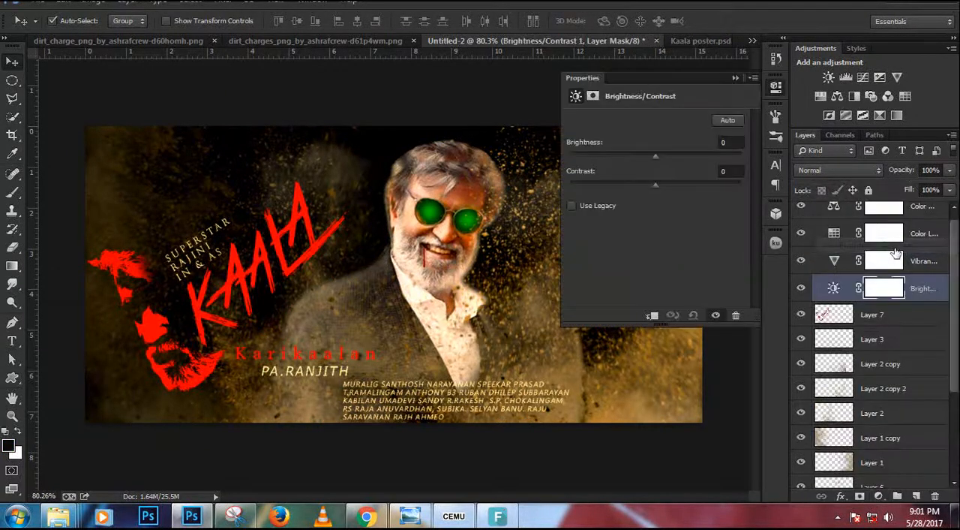
{"action": "left_click_drag", "start_coordinate": [657, 159], "coordinate": [684, 186]}
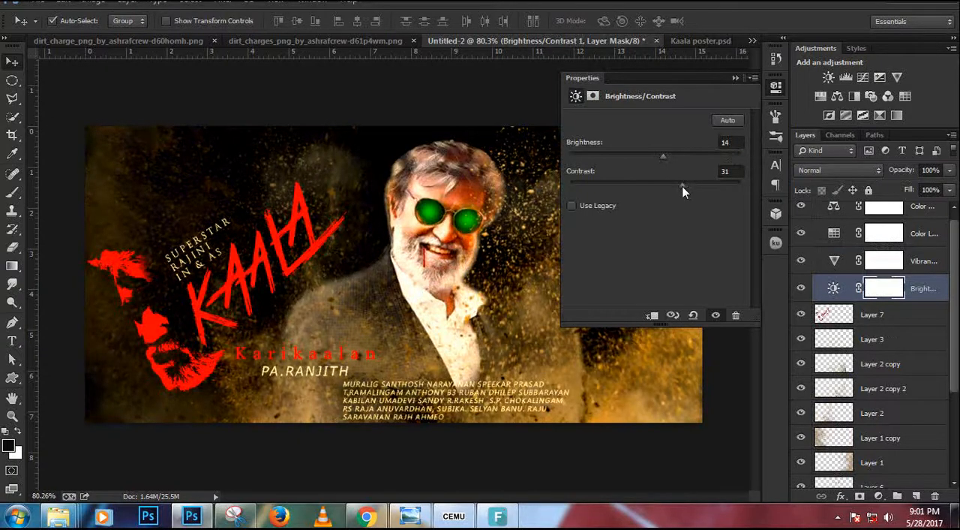
{"action": "left_click", "coordinate": [736, 78]}
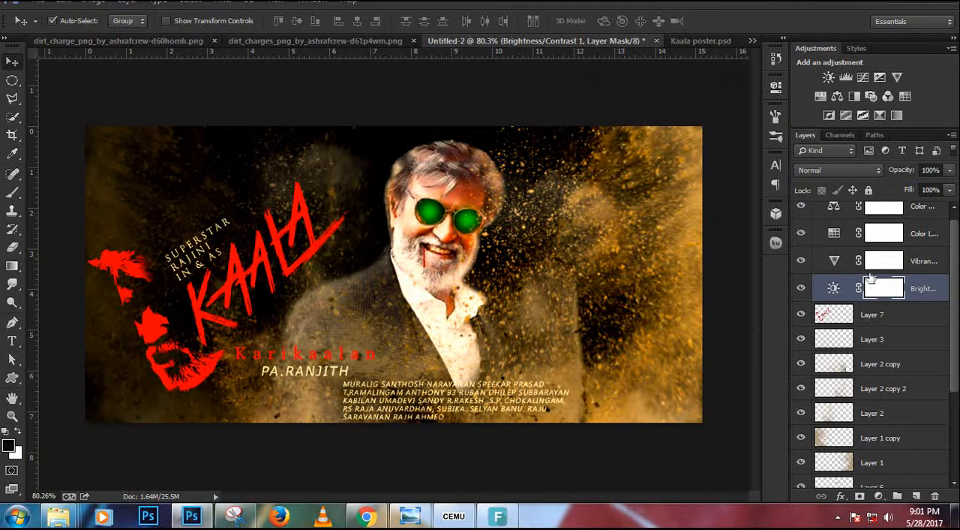
Above the Color Balance layer, add green 34.6 pt text with the editor's name and "Photohop Editor" in the canvas's upper-left corner.
{"action": "left_click", "coordinate": [907, 212]}
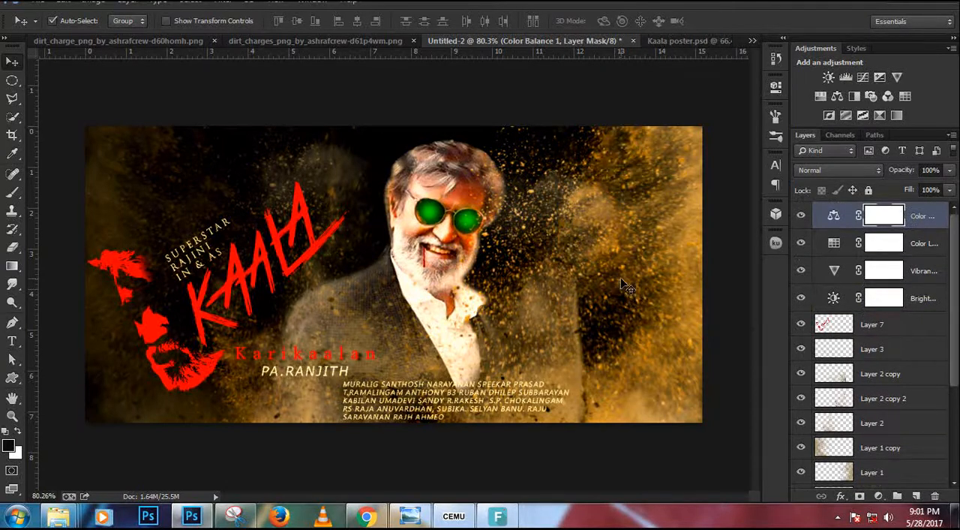
{"action": "key", "text": "t"}
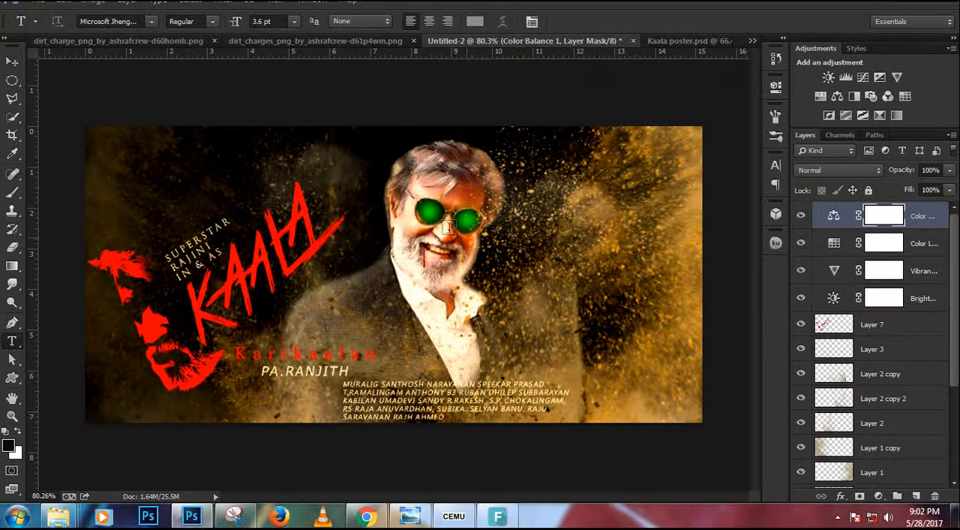
{"action": "left_click", "coordinate": [93, 137]}
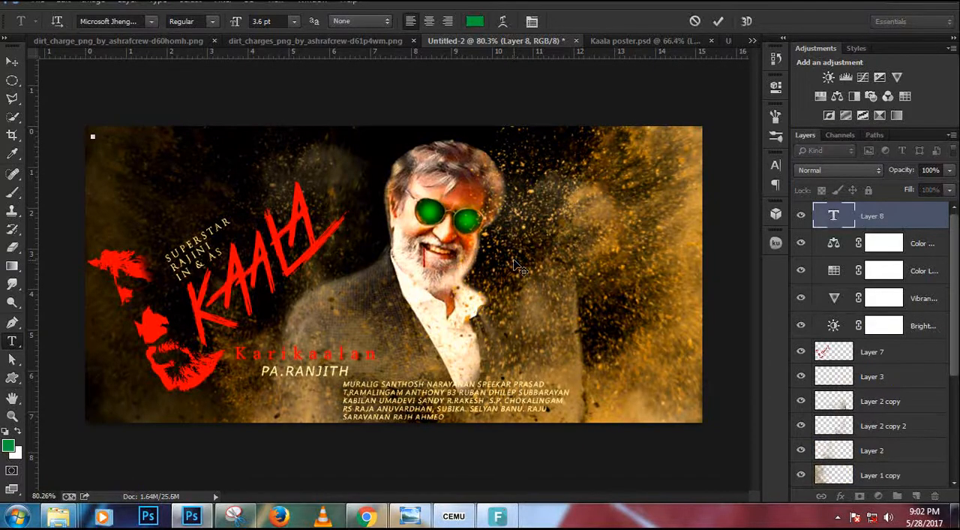
{"action": "type", "text": "derbar"}
{"action": "key", "text": "ctrl+a"}
{"action": "left_click_drag", "start_coordinate": [235, 21], "coordinate": [289, 22]}
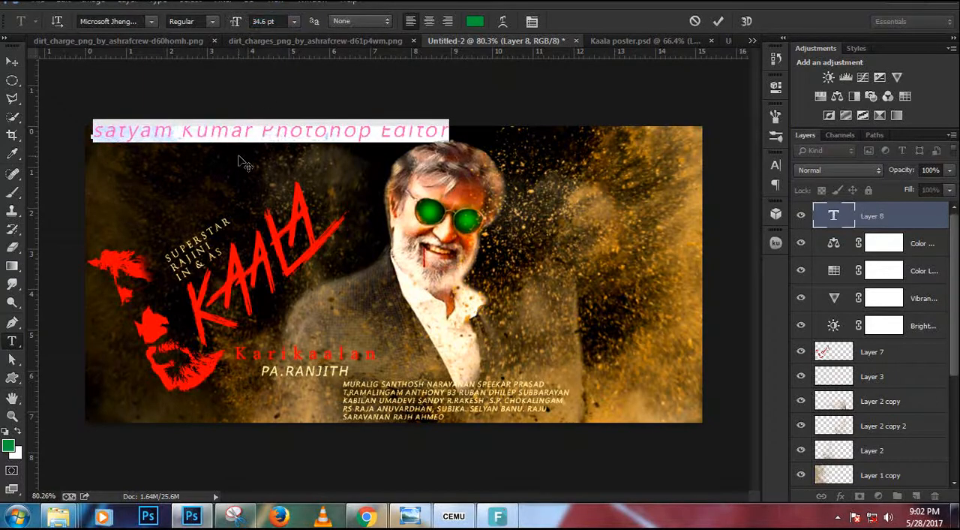
{"action": "mouse_move", "coordinate": [244, 161]}
{"action": "left_mouse_down"}
{"action": "mouse_move", "coordinate": [231, 181]}
{"action": "mouse_move", "coordinate": [239, 176]}
{"action": "left_mouse_up"}
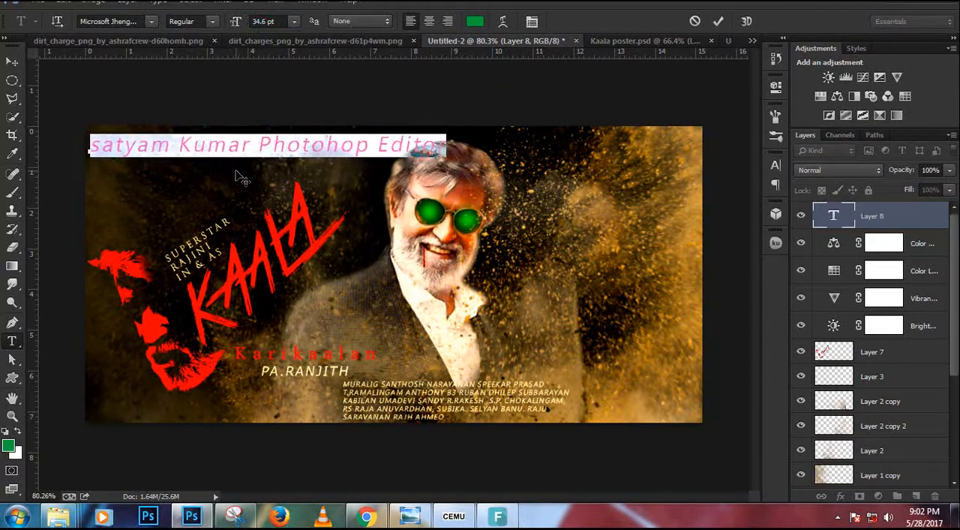
{"action": "left_click", "coordinate": [718, 21]}
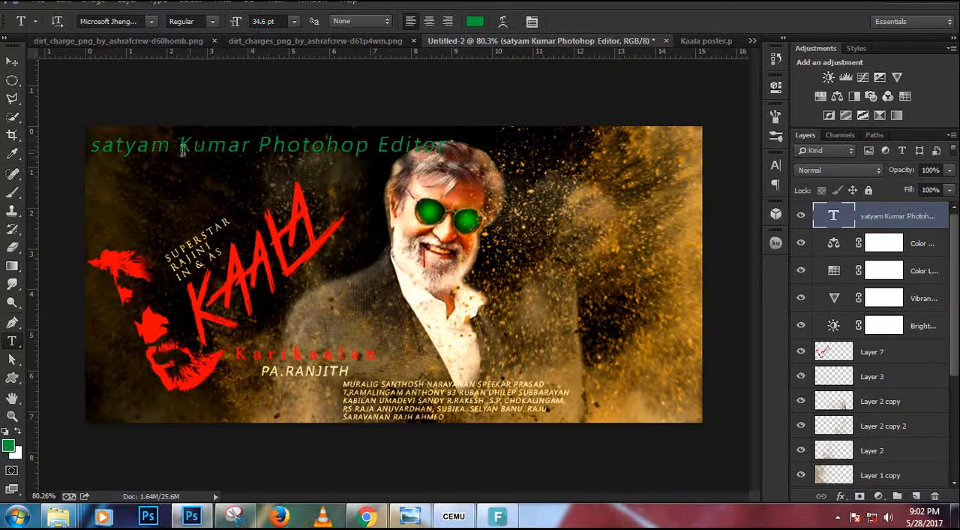
Capitalize the first letter of the editor's name in the signature text.
{"action": "left_click", "coordinate": [105, 147]}
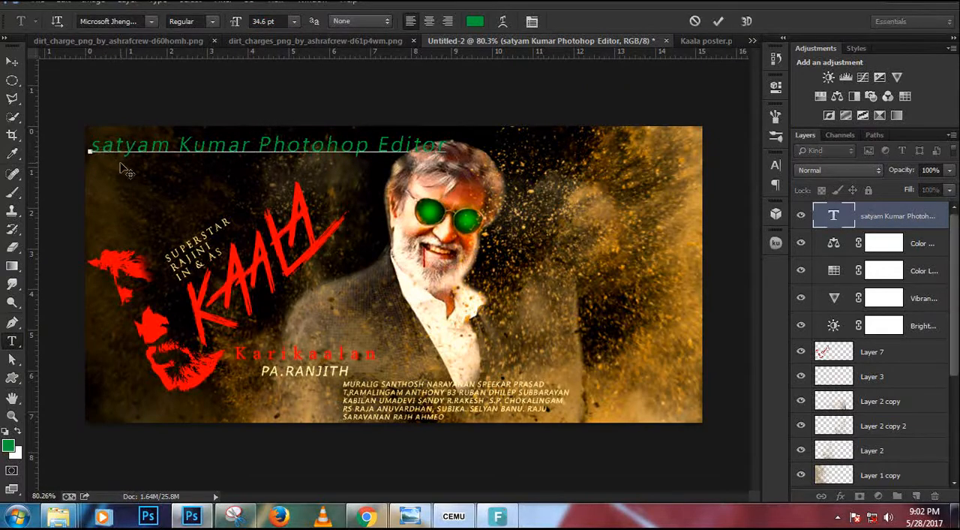
{"action": "key", "text": "BackSpace"}
{"action": "type", "text": "S"}
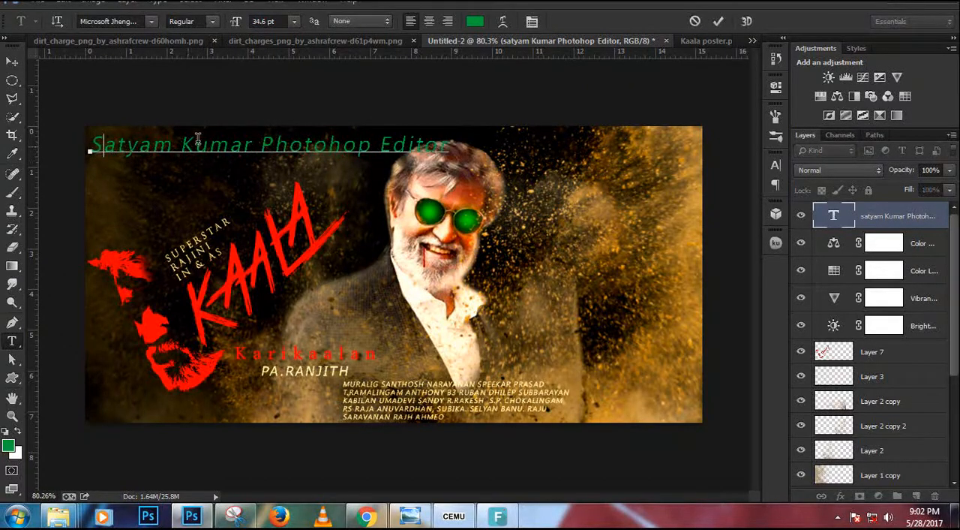
{"action": "left_click", "coordinate": [718, 22]}
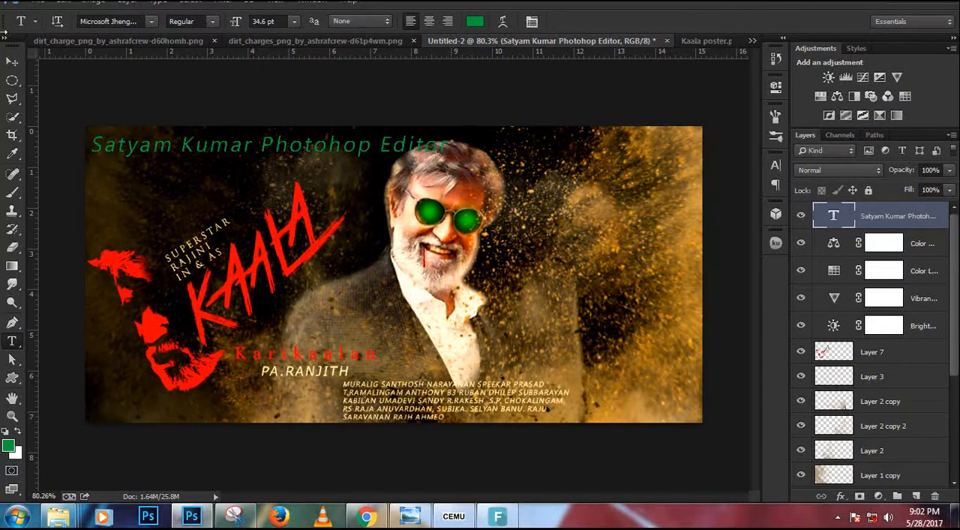
Move the signature text across the actor's hair and try the MingLiU and Script MT Bold fonts on it.
{"action": "left_click_drag", "start_coordinate": [208, 149], "coordinate": [515, 152]}
{"action": "left_click", "coordinate": [136, 22]}
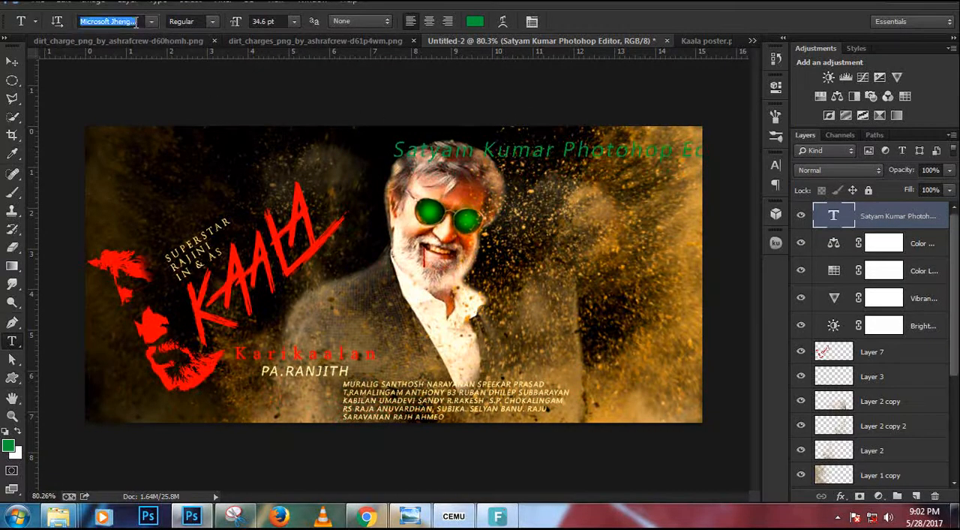
{"action": "key", "text": "Down"}
{"action": "key", "text": "Down"}
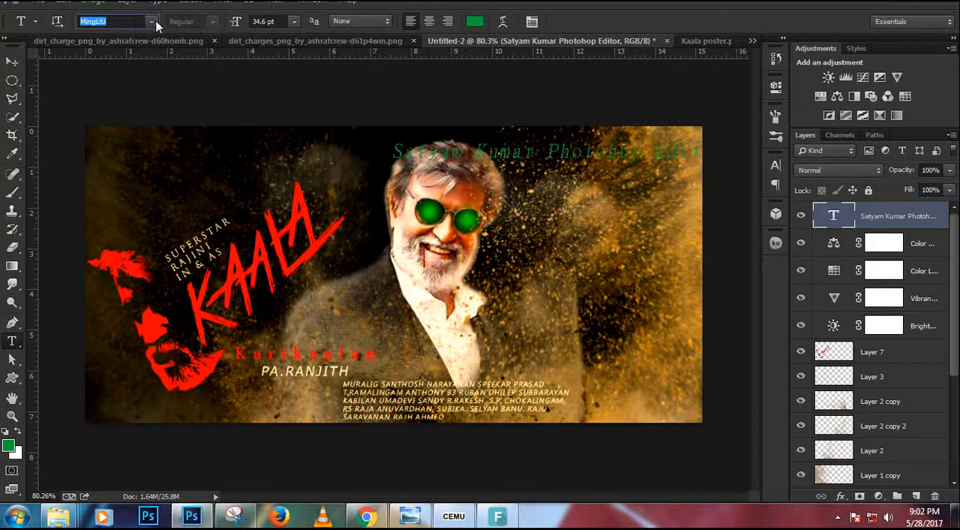
{"action": "left_click", "coordinate": [152, 22]}
{"action": "scroll", "coordinate": [225, 303], "scroll_direction": "up", "scroll_amount": 3}
{"action": "scroll", "coordinate": [225, 304], "scroll_direction": "down", "scroll_amount": 20}
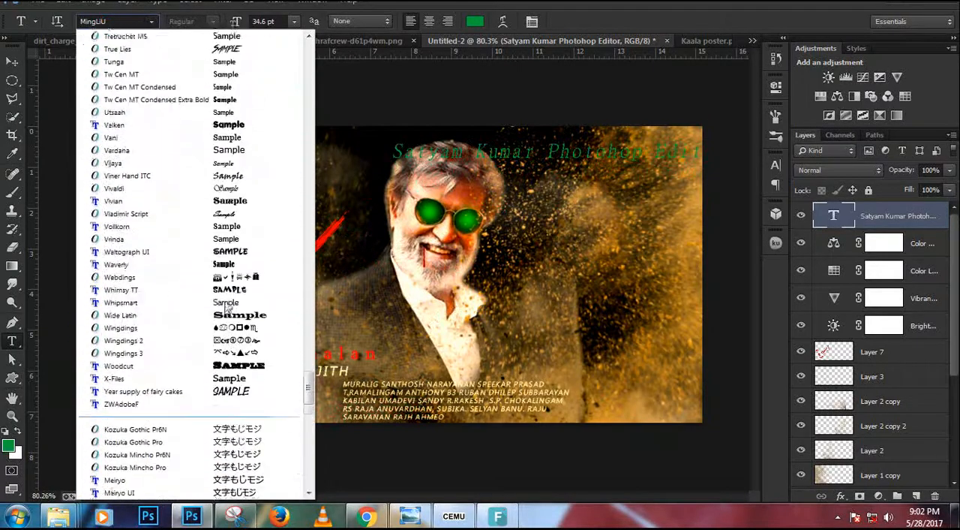
{"action": "scroll", "coordinate": [225, 306], "scroll_direction": "up", "scroll_amount": 6}
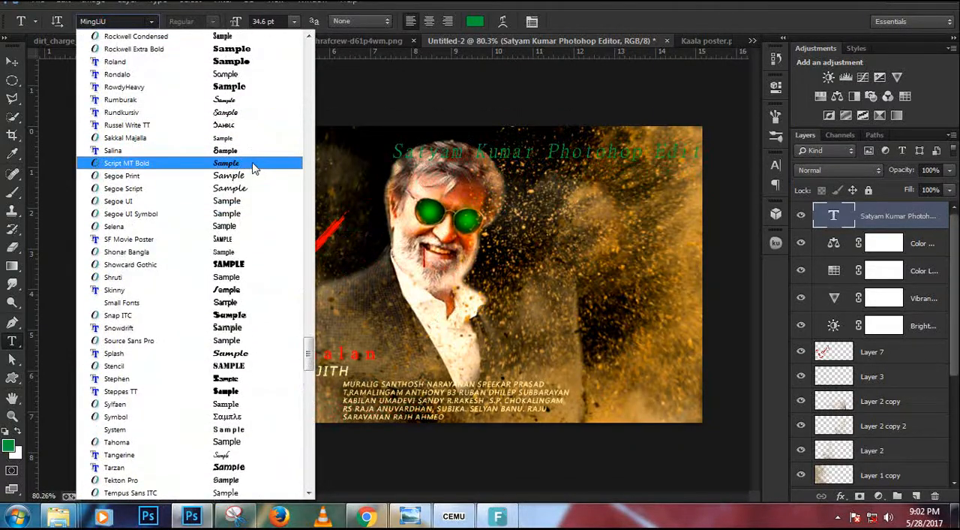
{"action": "left_click", "coordinate": [257, 164]}
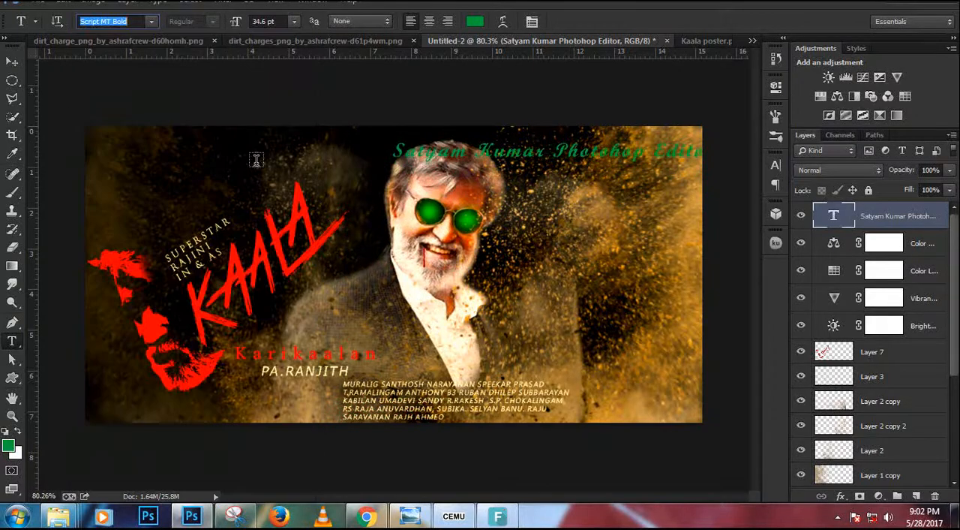
Set the signature's font to Tangerine and move the text into the canvas's upper-left corner.
{"action": "left_click", "coordinate": [153, 22]}
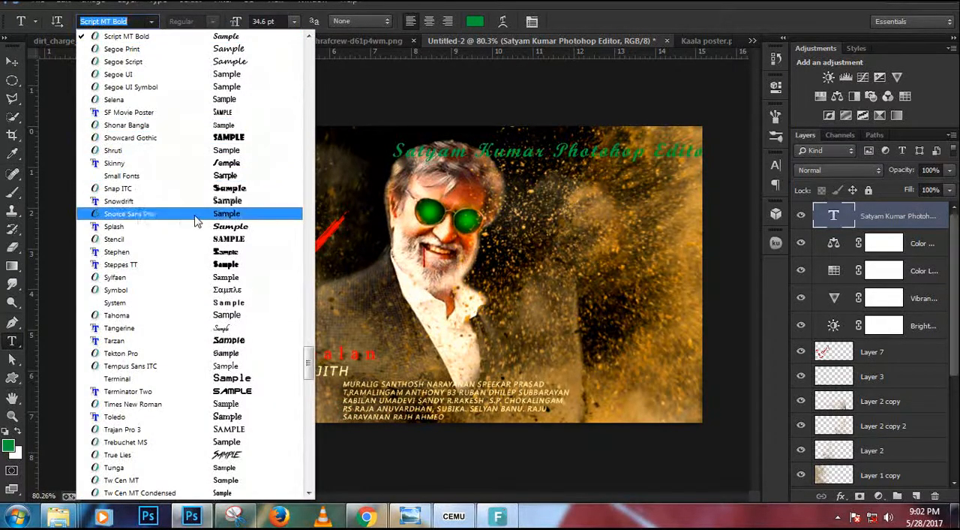
{"action": "left_click", "coordinate": [209, 327]}
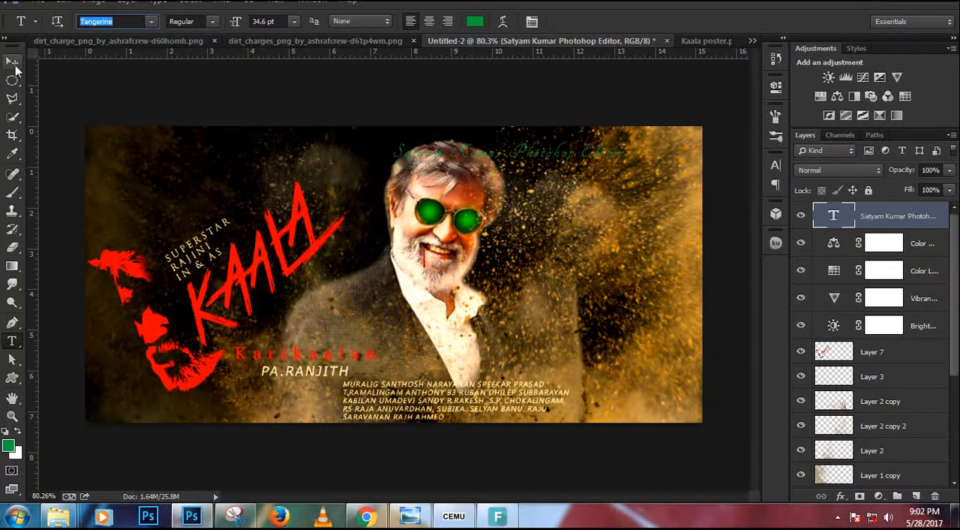
{"action": "left_click", "coordinate": [12, 62]}
{"action": "left_click_drag", "start_coordinate": [479, 166], "coordinate": [196, 147]}
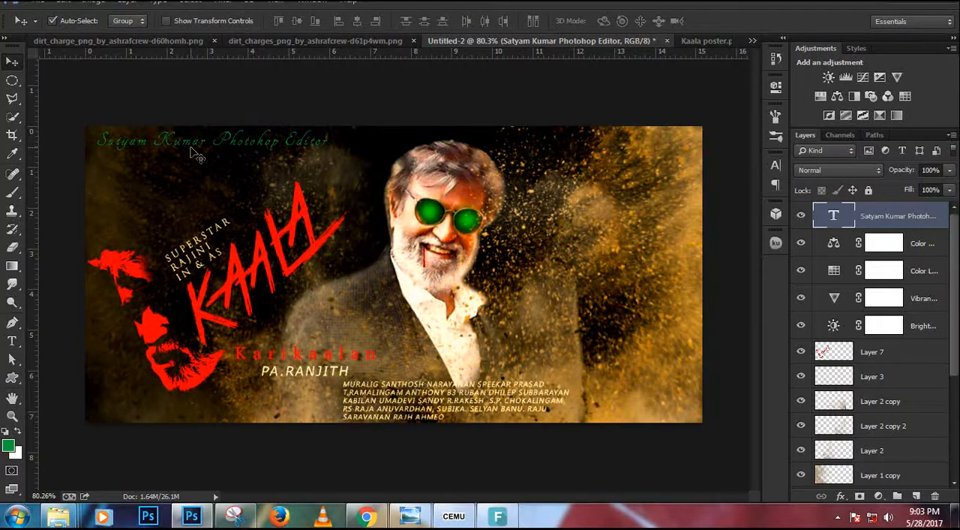
Rotate the signature text to about -33.3° and place it parallel to the KAALA title, just above the SUPERSTAR line.
{"action": "key", "text": "ctrl+t"}
{"action": "left_click_drag", "start_coordinate": [320, 150], "coordinate": [298, 77]}
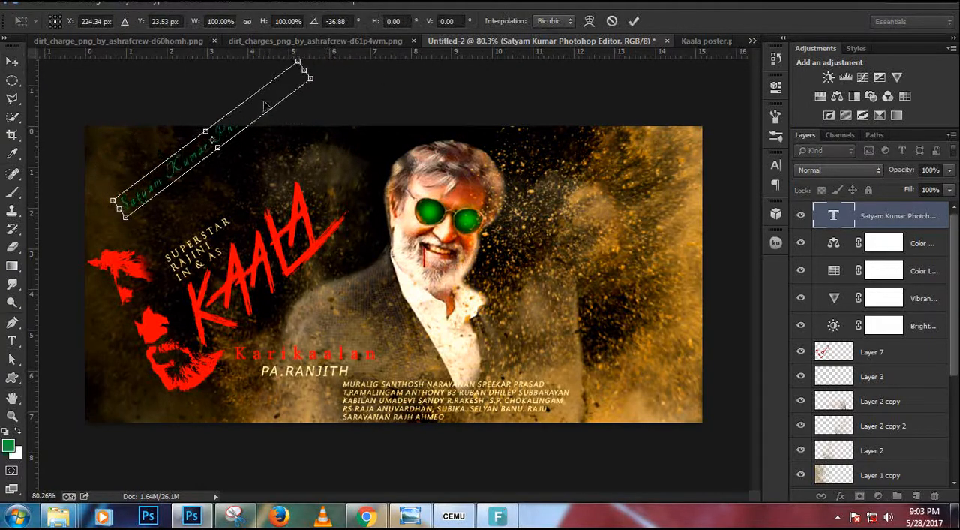
{"action": "left_click_drag", "start_coordinate": [265, 140], "coordinate": [290, 175]}
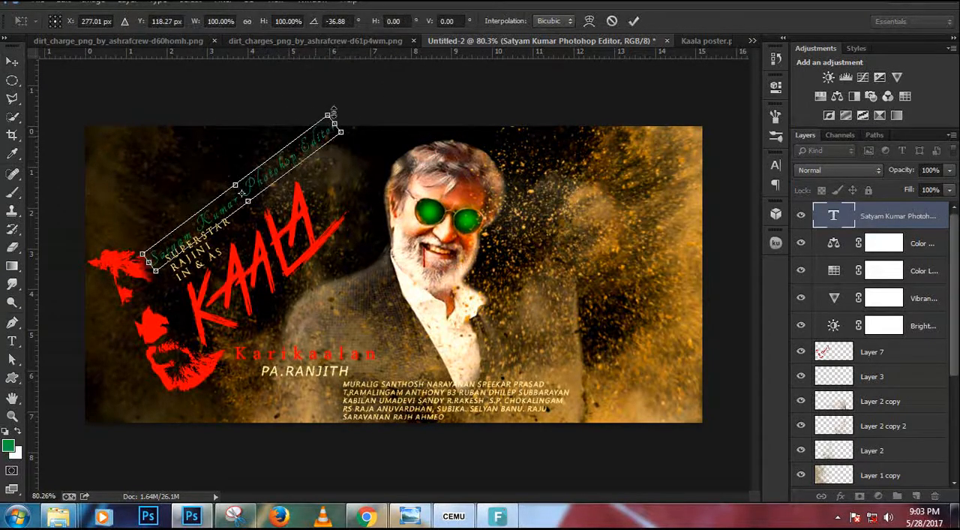
{"action": "left_click_drag", "start_coordinate": [349, 94], "coordinate": [351, 98]}
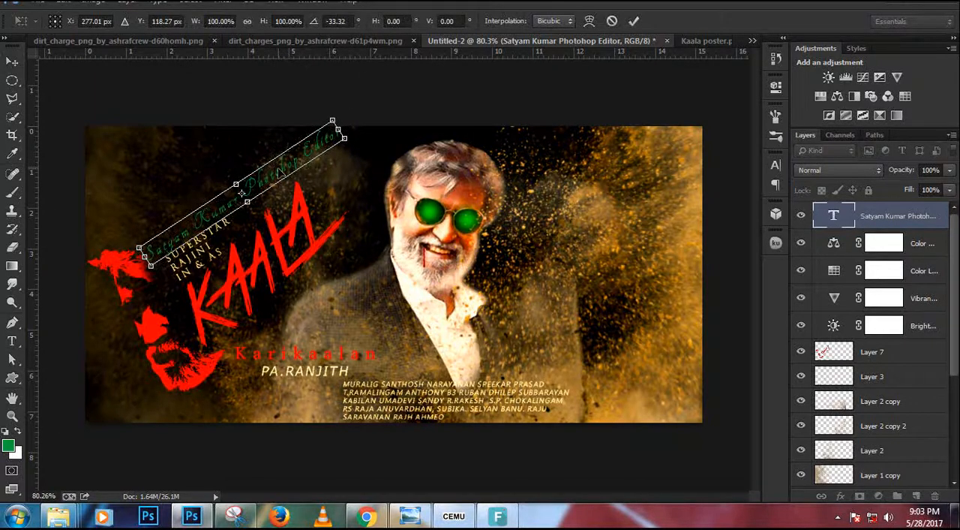
{"action": "left_click_drag", "start_coordinate": [274, 169], "coordinate": [295, 152]}
{"action": "key", "text": "Return"}
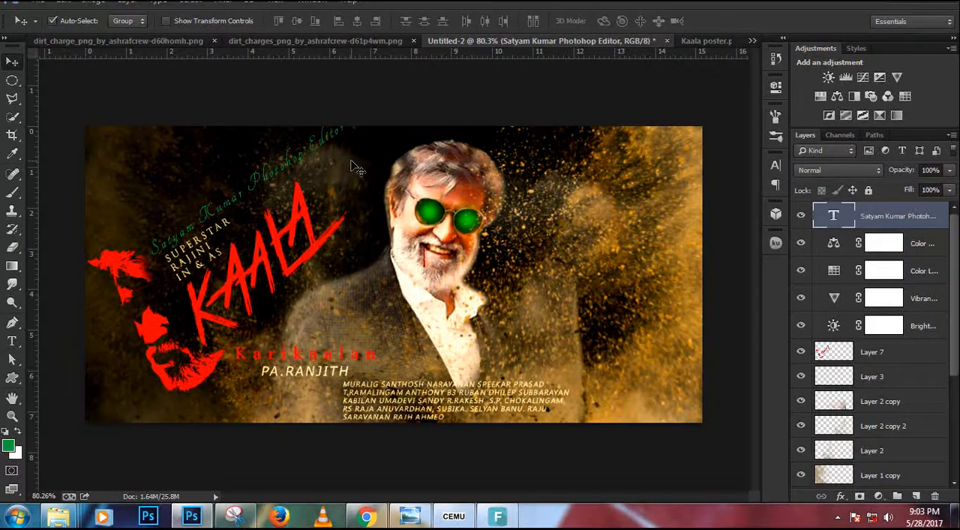
Scale the slanted signature text to about 84% and settle it between the SUPERSTAR line and the canvas's upper edge.
{"action": "key", "text": "ctrl+t"}
{"action": "scroll", "coordinate": [359, 170], "scroll_direction": "up", "scroll_amount": 2, "text": "alt"}
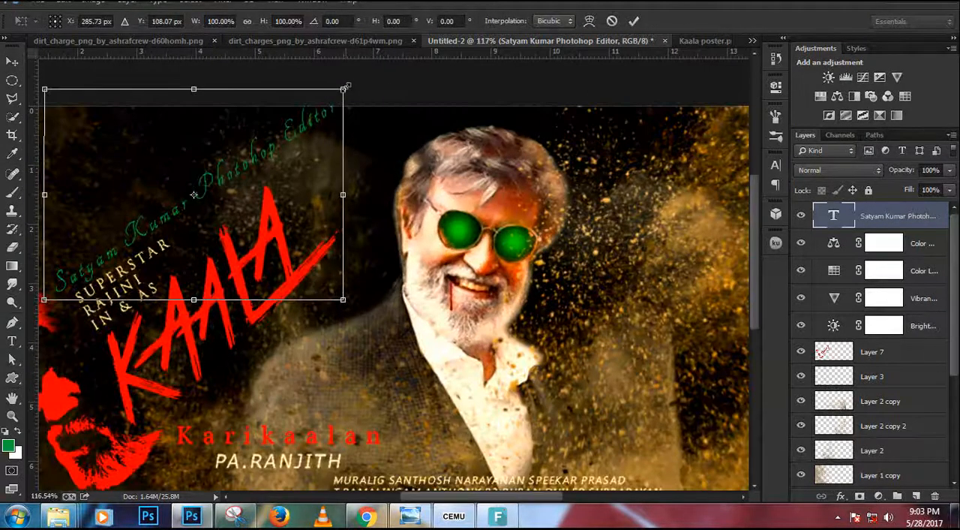
{"action": "left_click_drag", "start_coordinate": [345, 87], "coordinate": [316, 107]}
{"action": "left_click_drag", "start_coordinate": [283, 138], "coordinate": [275, 145]}
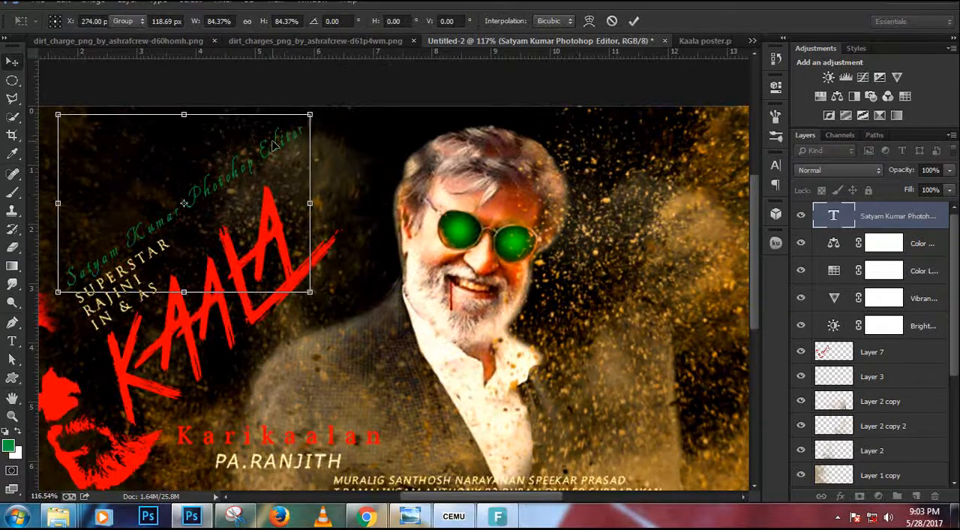
{"action": "key", "text": "Return"}
{"action": "scroll", "coordinate": [283, 152], "scroll_direction": "down", "scroll_amount": 2, "text": "alt"}
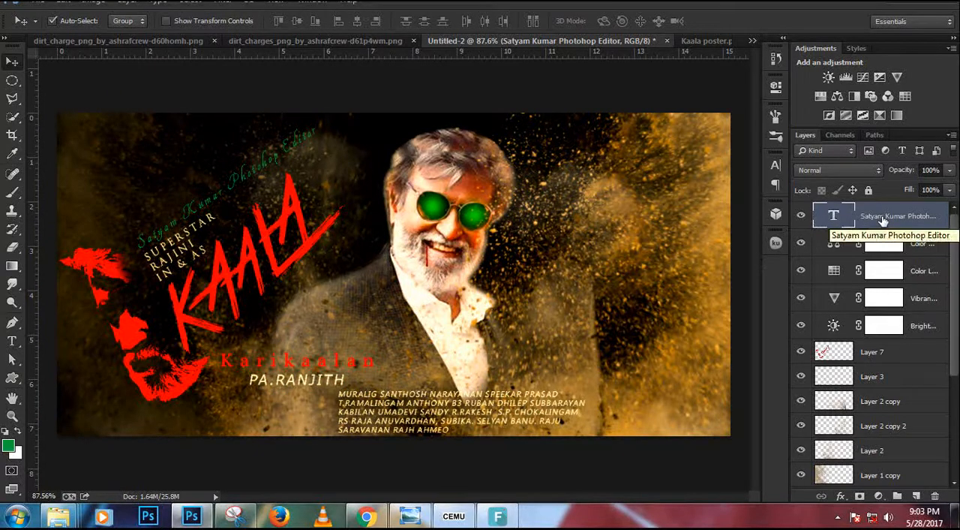
Stamp all visible layers into a new layer on top and open it in the Nik Collection's Analog Efex Pro 2.
{"action": "key", "text": "ctrl+shift+alt+e"}
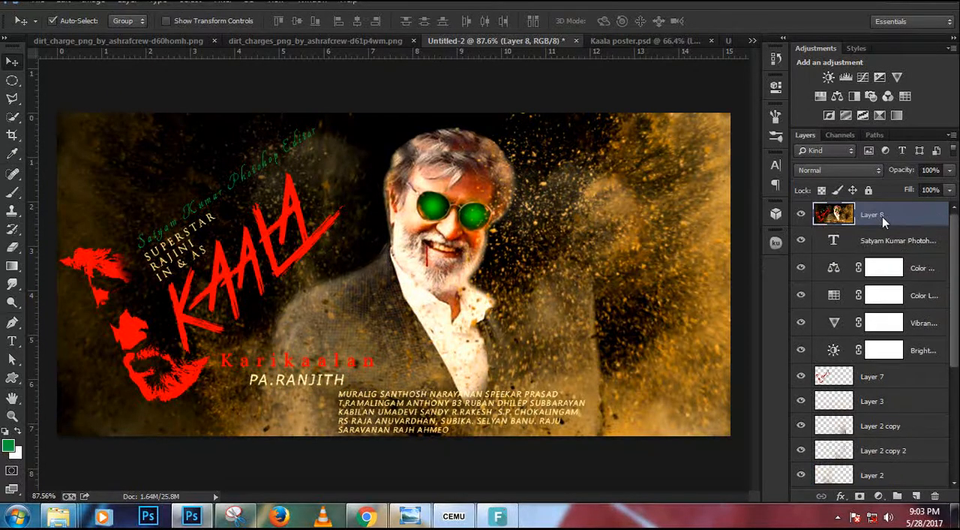
{"action": "left_click", "coordinate": [220, 7]}
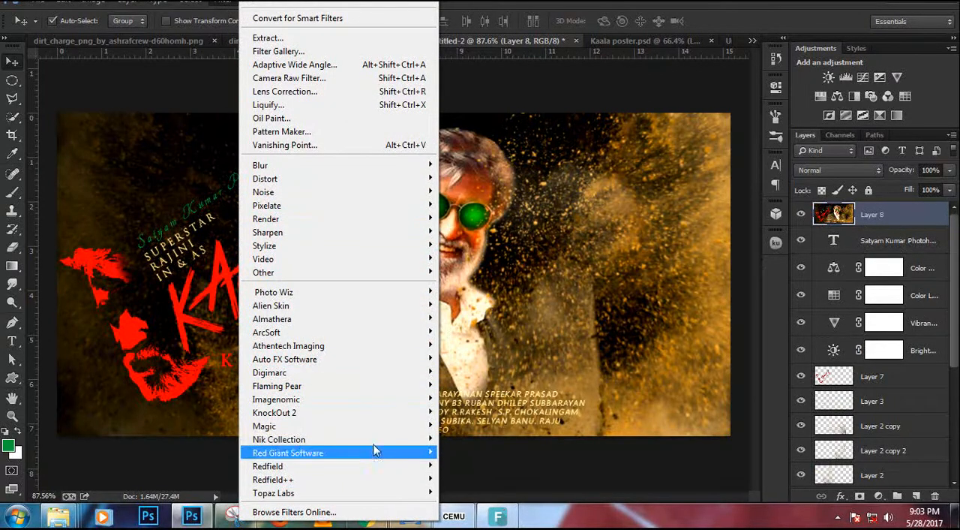
{"action": "mouse_move", "coordinate": [375, 441]}
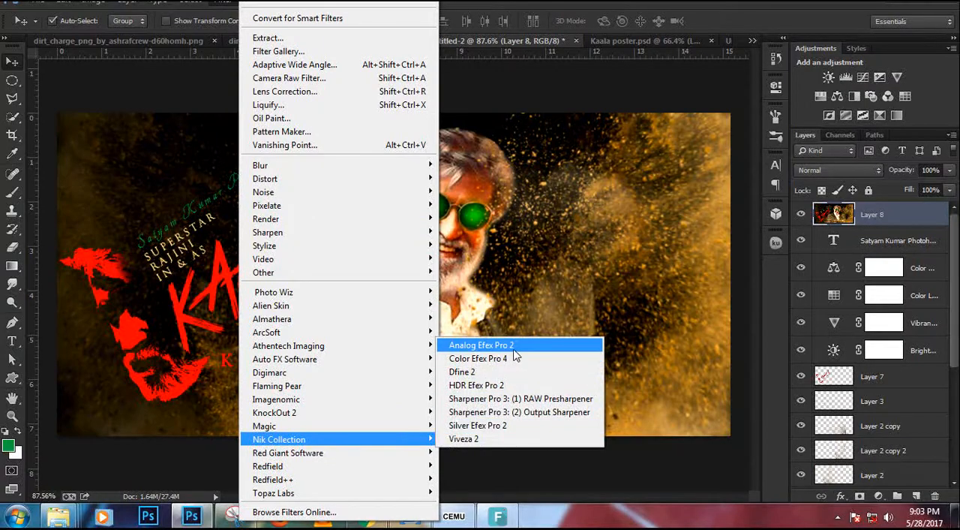
{"action": "left_click", "coordinate": [513, 347]}
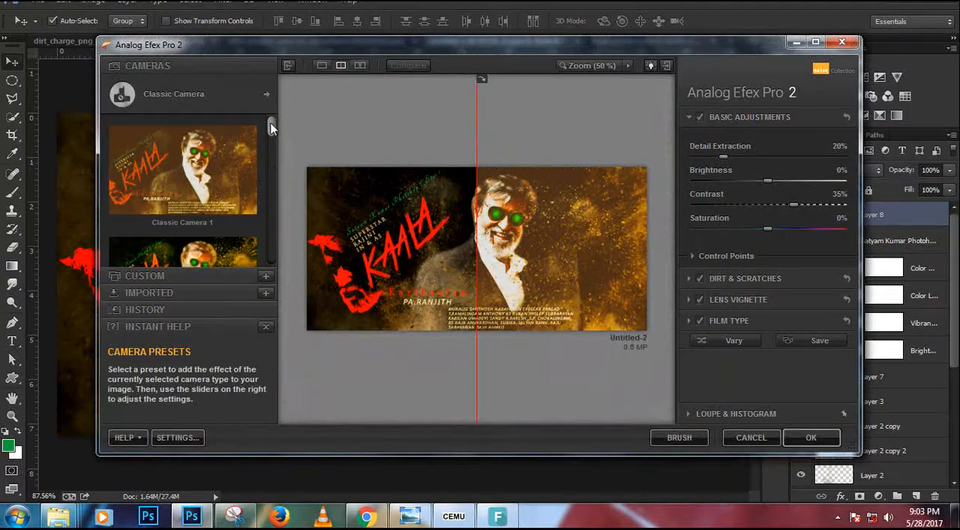
Try the Classic Camera 2 preset and compare it with the original across nearly the whole poster.
{"action": "left_click_drag", "start_coordinate": [272, 129], "coordinate": [272, 137]}
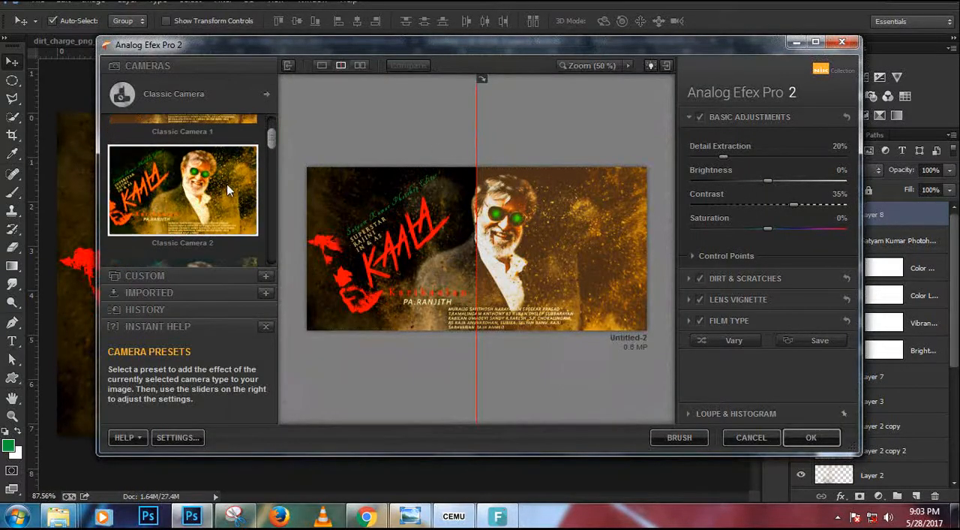
{"action": "left_click", "coordinate": [226, 184]}
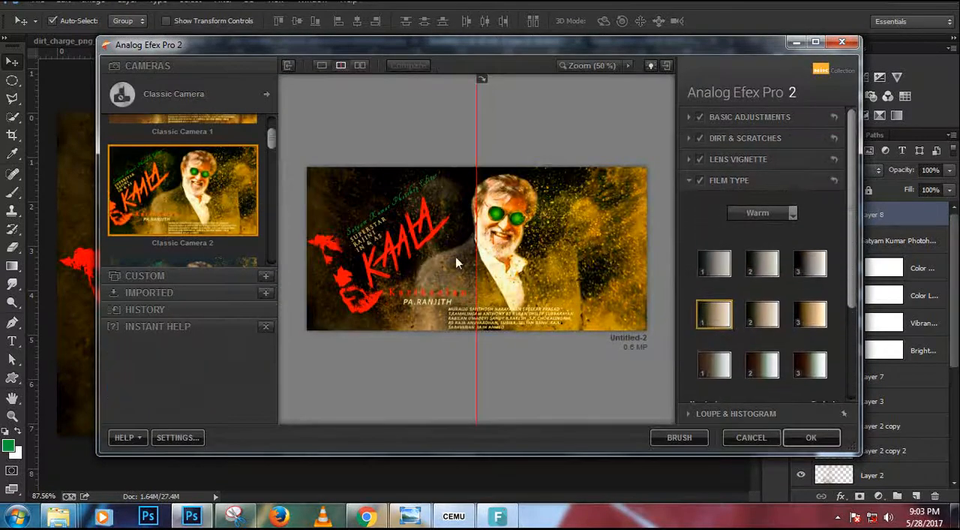
{"action": "left_click_drag", "start_coordinate": [477, 248], "coordinate": [321, 239]}
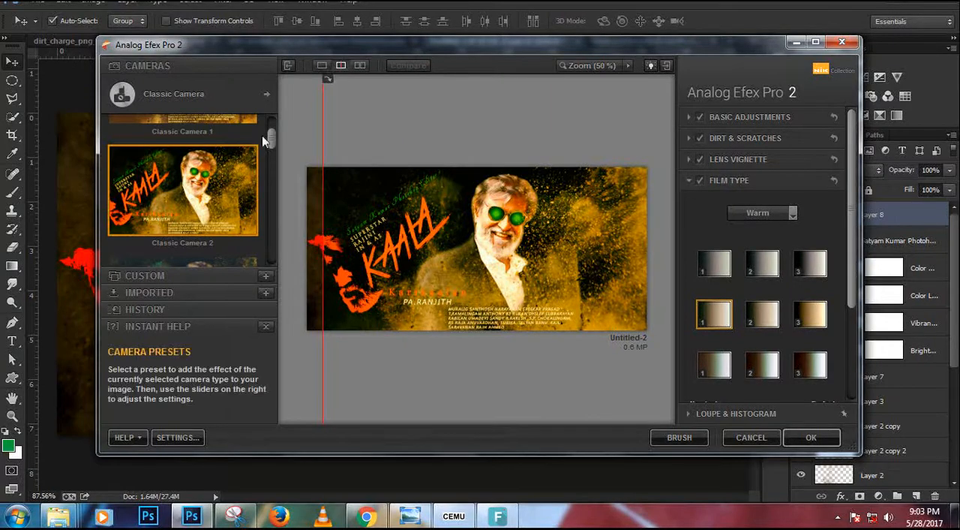
Choose the Classic Camera 7 preset, check its effect across the full poster and apply the filter.
{"action": "left_click_drag", "start_coordinate": [274, 137], "coordinate": [270, 212]}
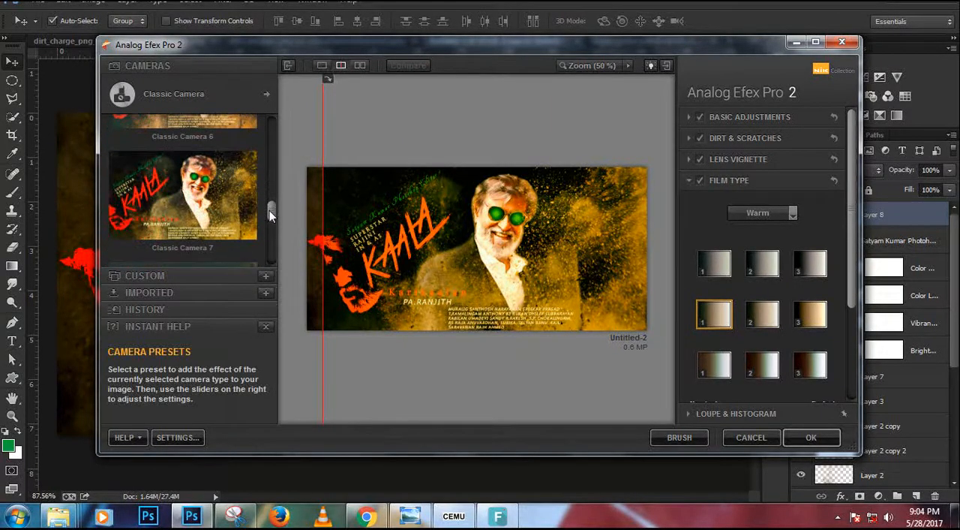
{"action": "left_click", "coordinate": [220, 221]}
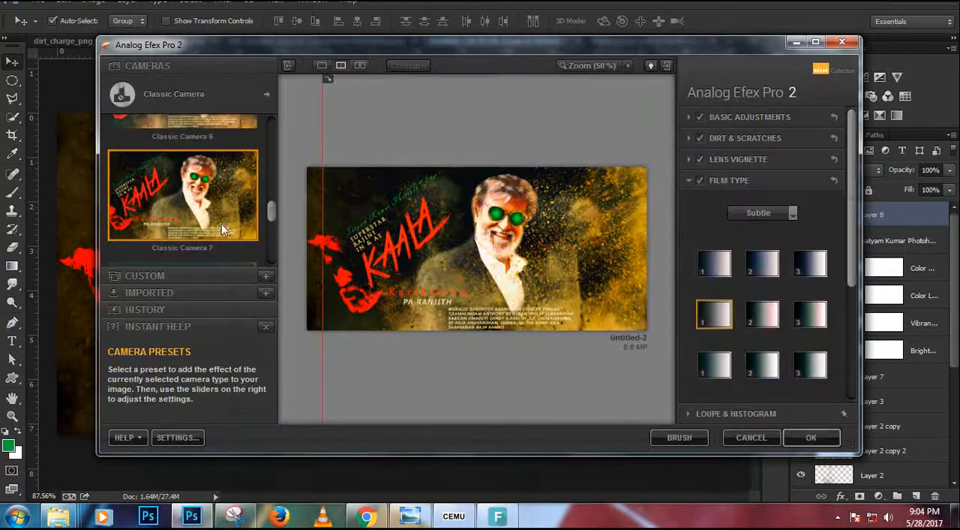
{"action": "left_click_drag", "start_coordinate": [322, 264], "coordinate": [303, 263]}
{"action": "left_click", "coordinate": [807, 439]}
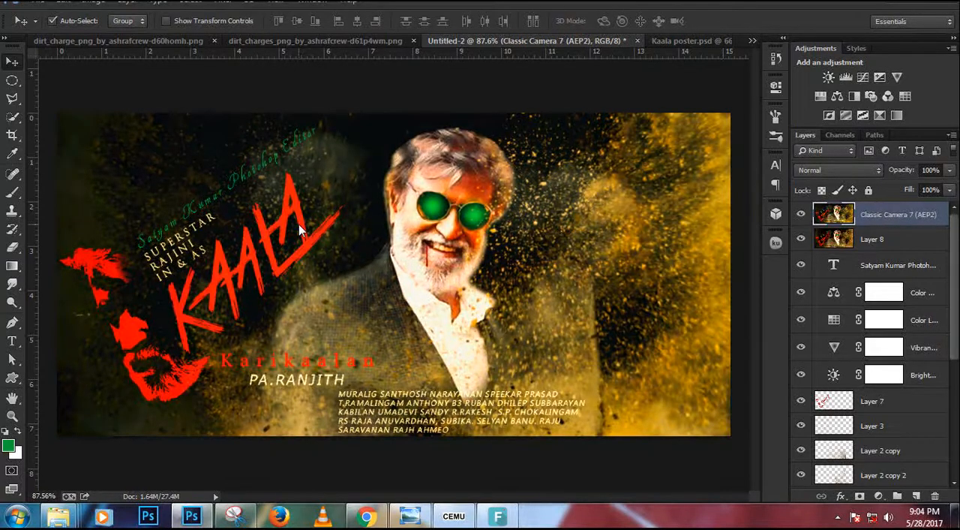
Compare the poster with Kaala poster.psd and check the Classic Camera 7 layer's effect by hiding and showing it.
{"action": "left_click", "coordinate": [660, 41]}
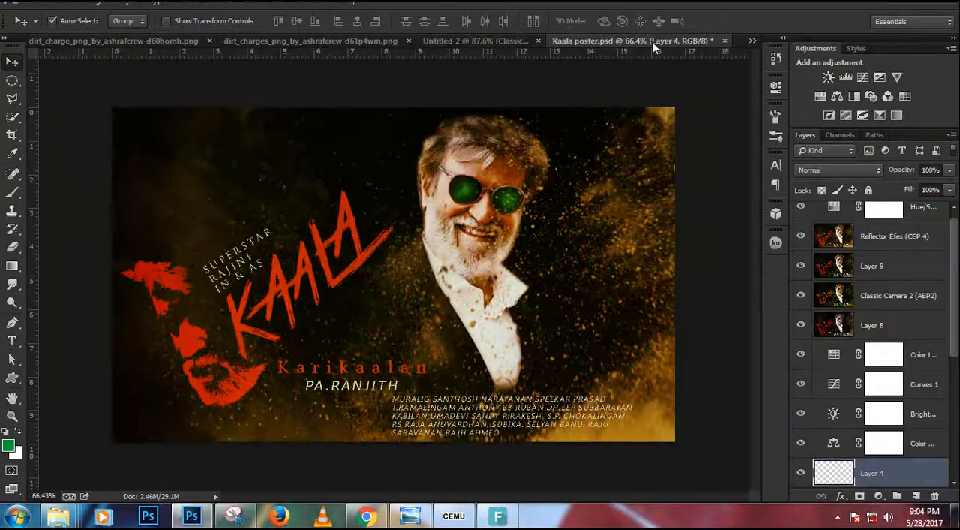
{"action": "left_click", "coordinate": [515, 41]}
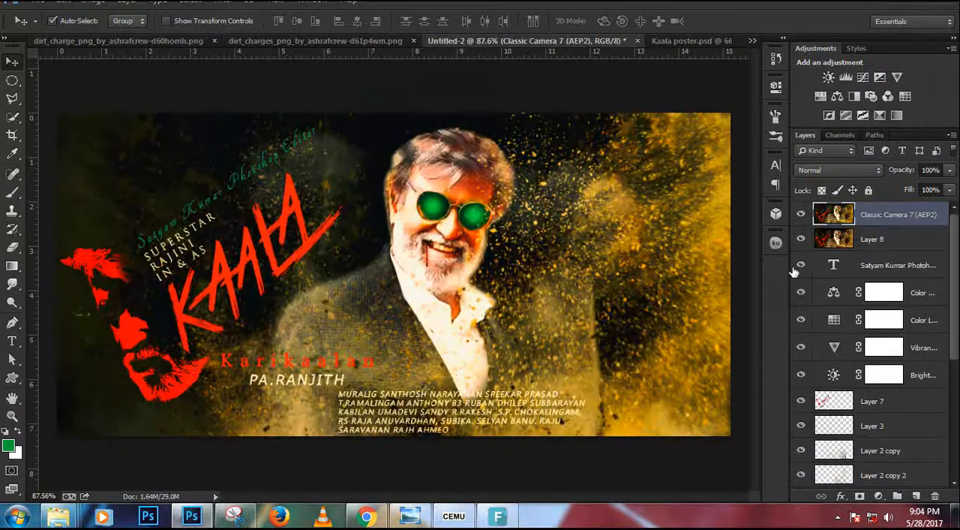
{"action": "left_click", "coordinate": [800, 215]}
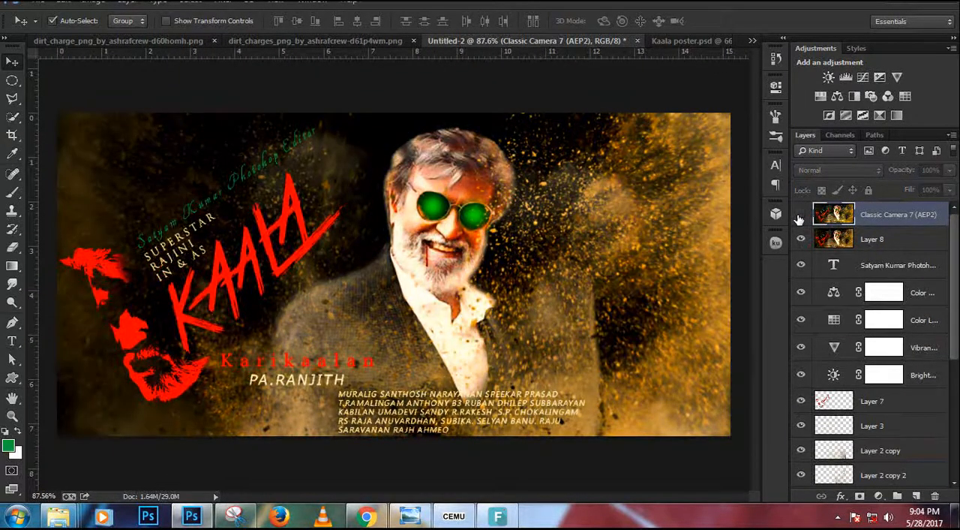
{"action": "left_click", "coordinate": [800, 216]}
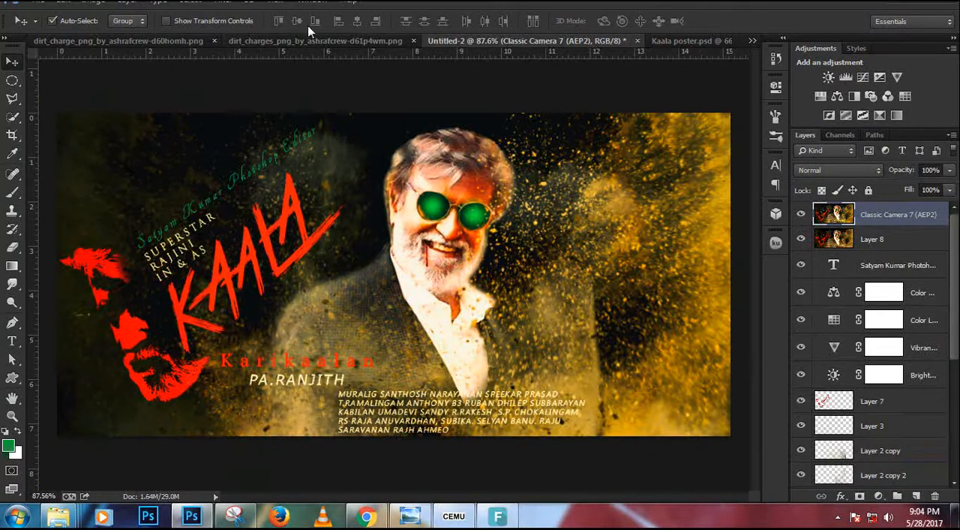
Open the Classic Camera 7 layer in the Nik Collection's Color Efex Pro 4 and list the Travel filters.
{"action": "left_click", "coordinate": [221, 2]}
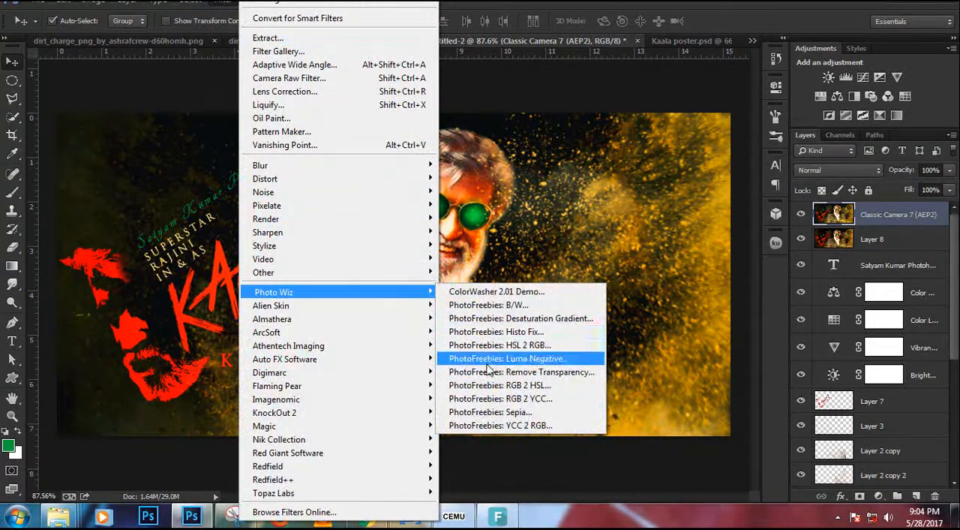
{"action": "mouse_move", "coordinate": [358, 424]}
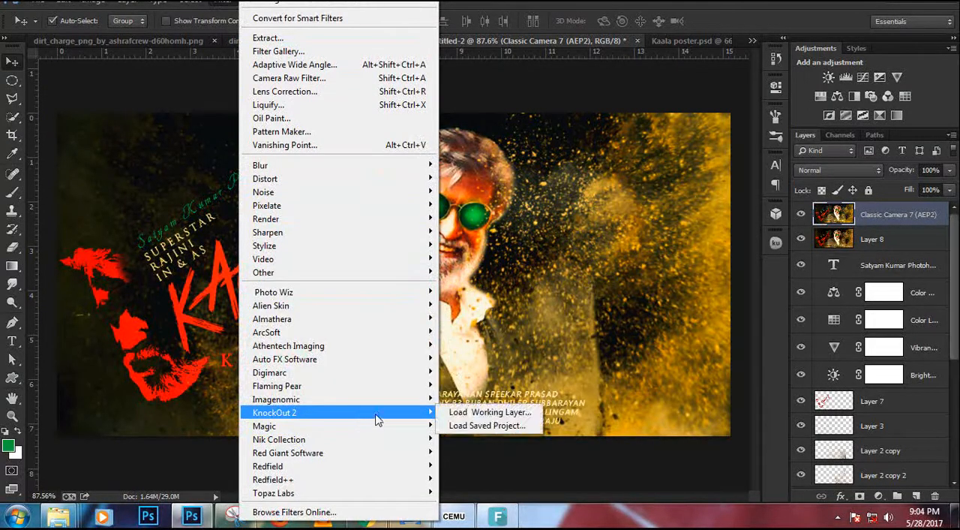
{"action": "mouse_move", "coordinate": [397, 441]}
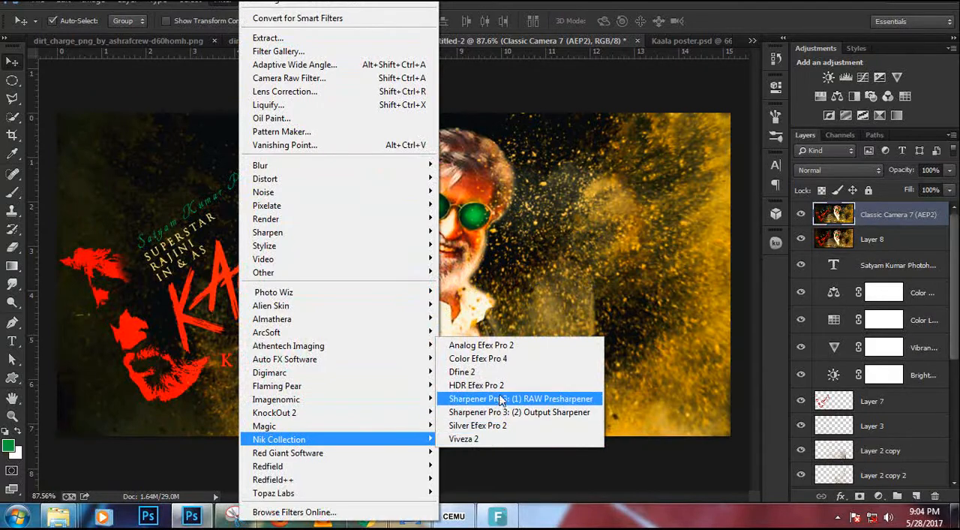
{"action": "left_click", "coordinate": [537, 361]}
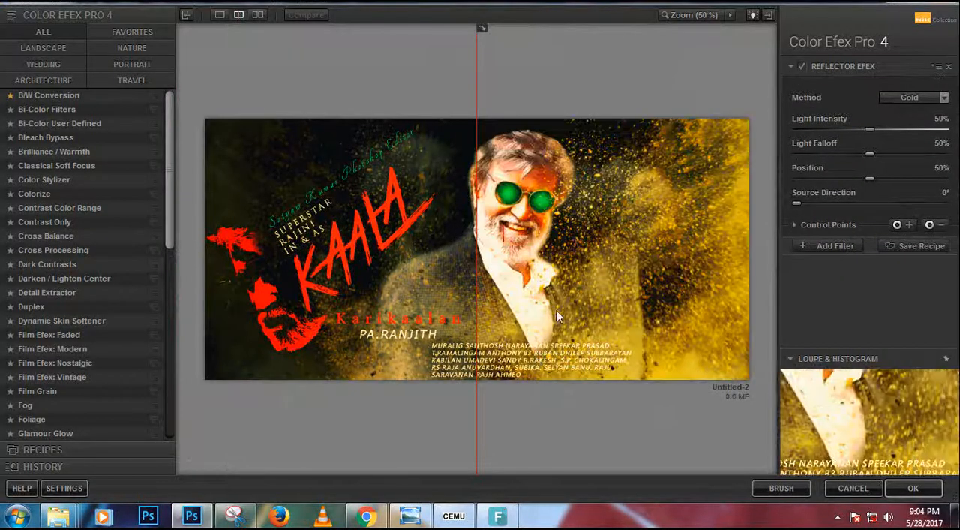
{"action": "mouse_move", "coordinate": [477, 263]}
{"action": "left_mouse_down"}
{"action": "mouse_move", "coordinate": [142, 250]}
{"action": "mouse_move", "coordinate": [743, 240]}
{"action": "mouse_move", "coordinate": [429, 229]}
{"action": "mouse_move", "coordinate": [162, 241]}
{"action": "mouse_move", "coordinate": [472, 248]}
{"action": "left_mouse_up"}
{"action": "scroll", "coordinate": [100, 283], "scroll_direction": "down", "scroll_amount": 5}
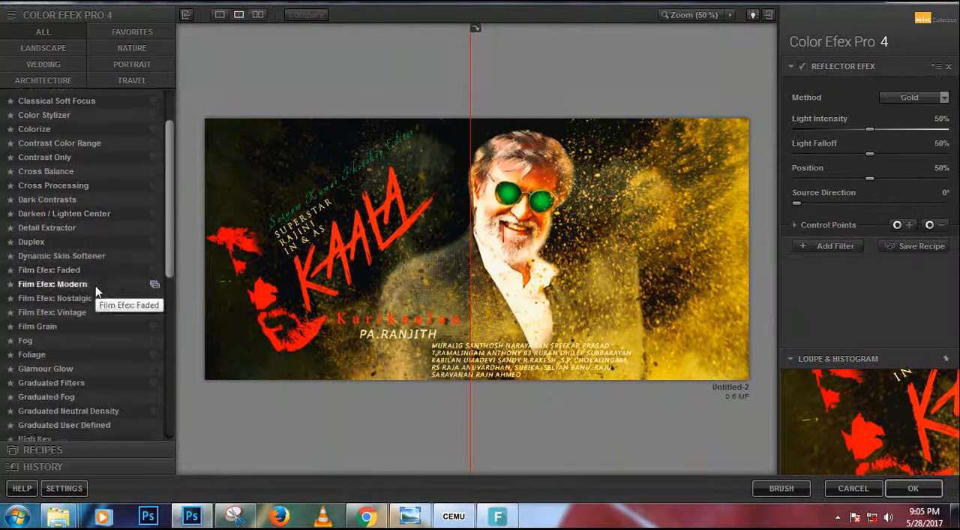
{"action": "scroll", "coordinate": [96, 291], "scroll_direction": "down", "scroll_amount": 5}
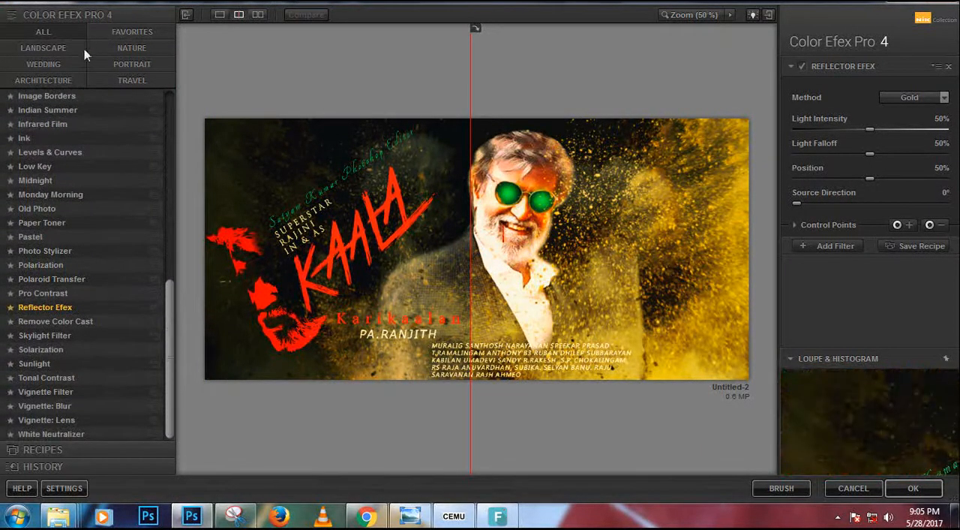
{"action": "left_click", "coordinate": [133, 83]}
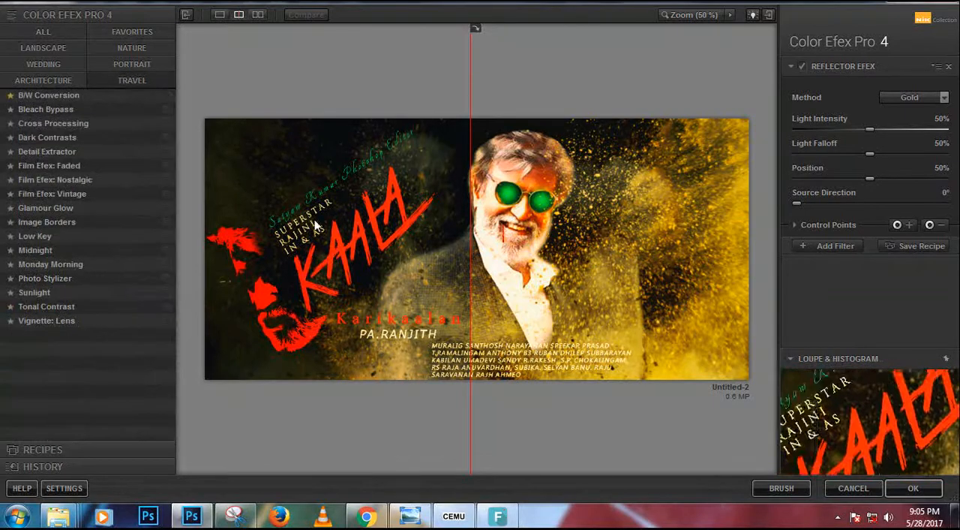
Try Bleach Bypass and Cross Processing on the poster, previewing the Y02 and T01 cross-processing methods against the original.
{"action": "left_click", "coordinate": [64, 113]}
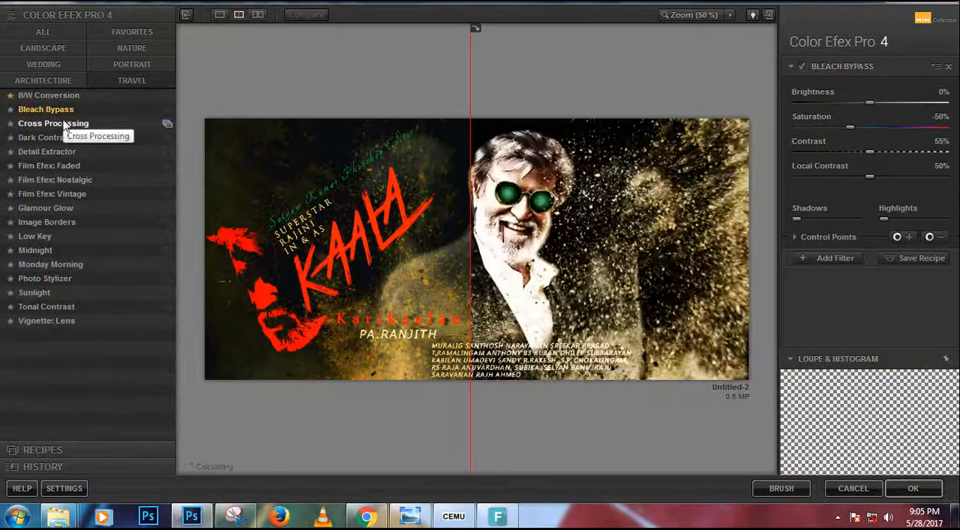
{"action": "left_click", "coordinate": [64, 126]}
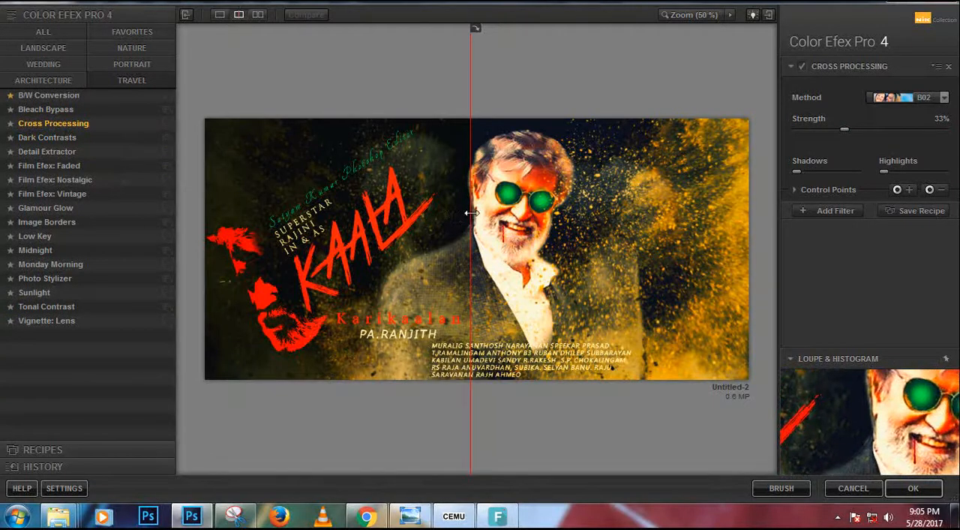
{"action": "left_click_drag", "start_coordinate": [471, 213], "coordinate": [517, 216]}
{"action": "left_click", "coordinate": [944, 98]}
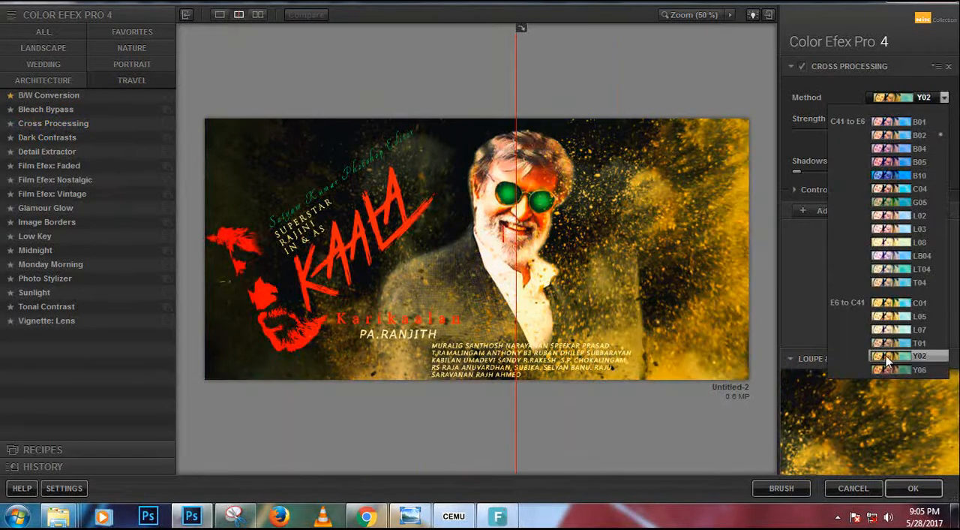
{"action": "left_click_drag", "start_coordinate": [515, 292], "coordinate": [146, 282]}
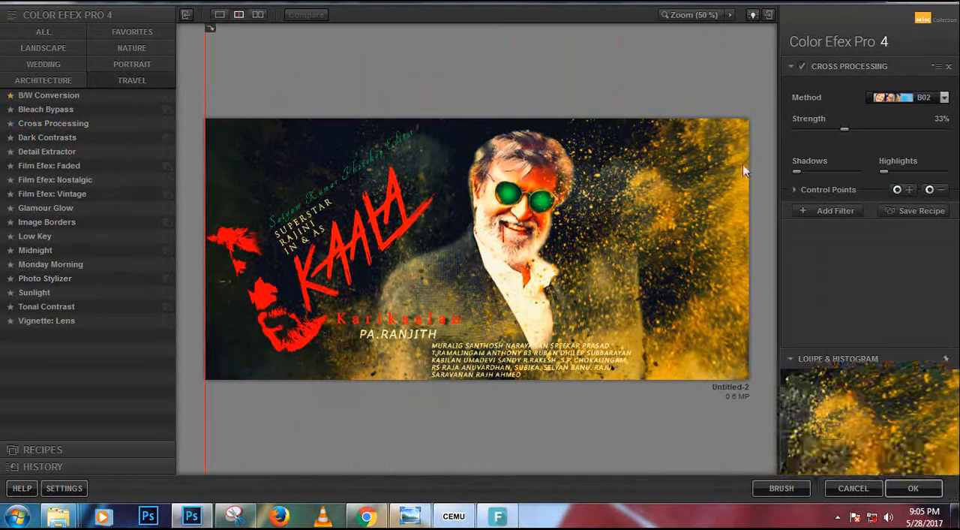
{"action": "left_click", "coordinate": [943, 98]}
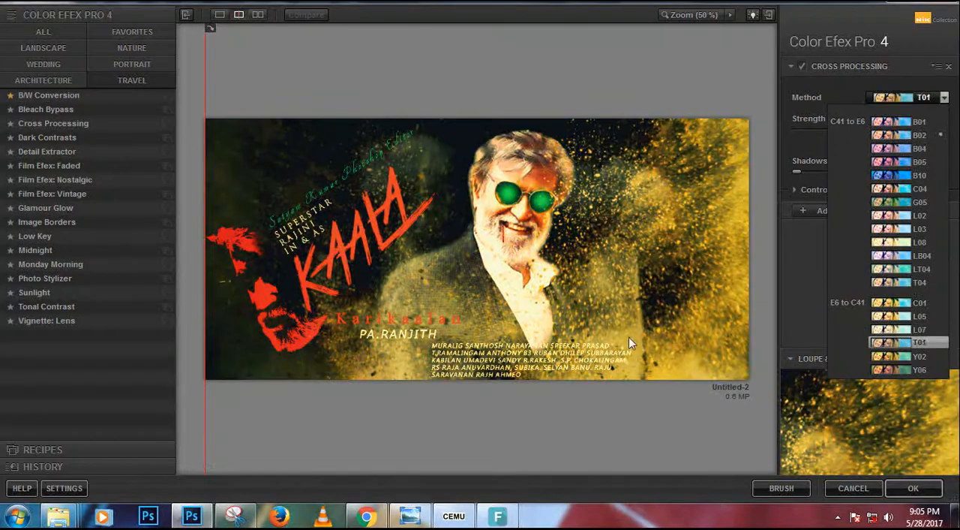
{"action": "left_click", "coordinate": [54, 123]}
Try the Dark Contrasts, Film Efex Faded, Nostalgic and Vintage, and Glamour Glow filters on the poster.
{"action": "left_click", "coordinate": [56, 137]}
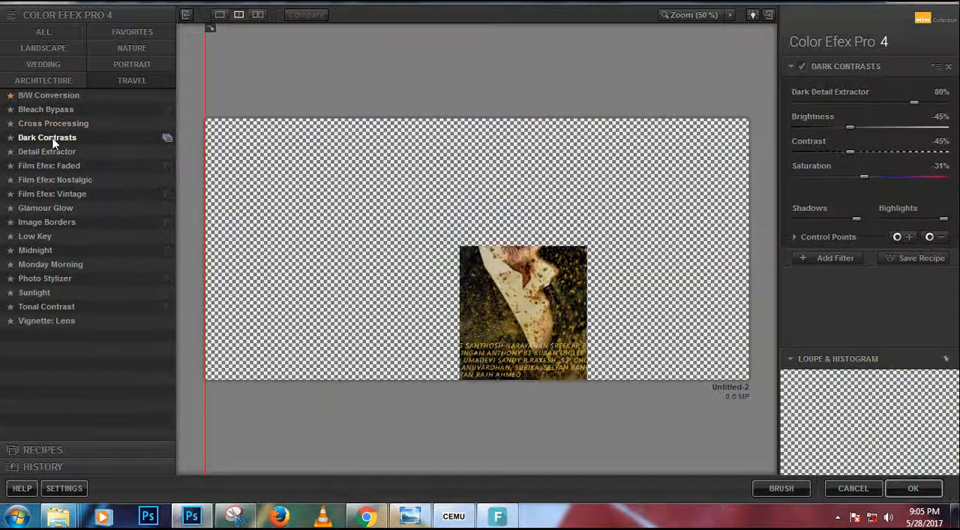
{"action": "left_click", "coordinate": [54, 165]}
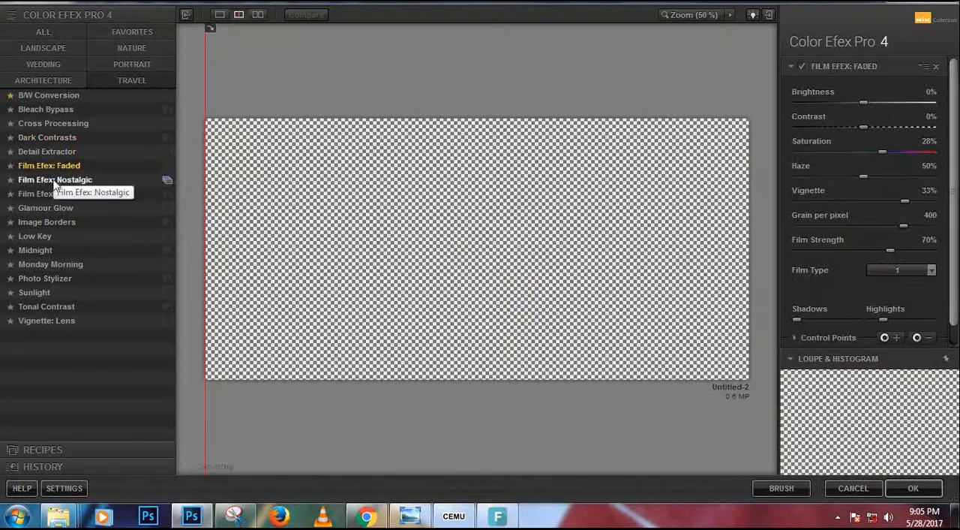
{"action": "left_click", "coordinate": [55, 182]}
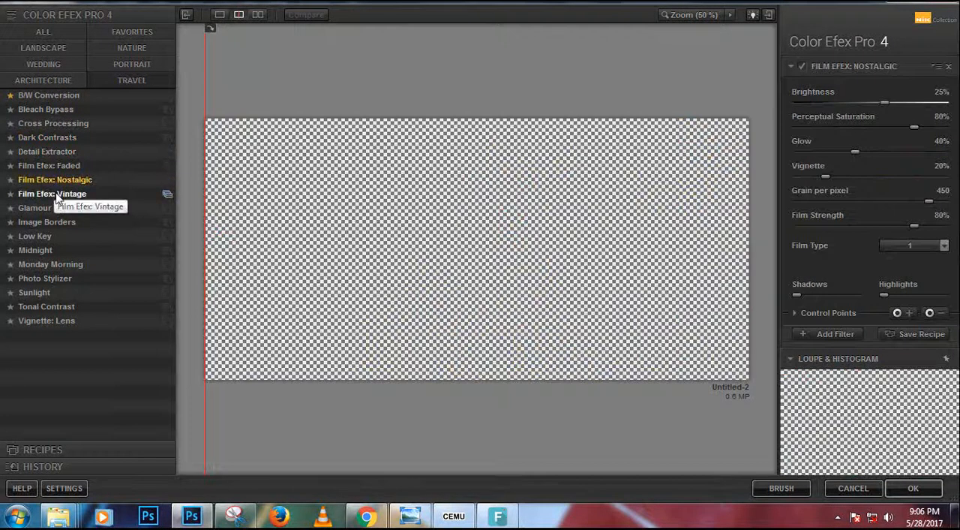
{"action": "left_click", "coordinate": [56, 193]}
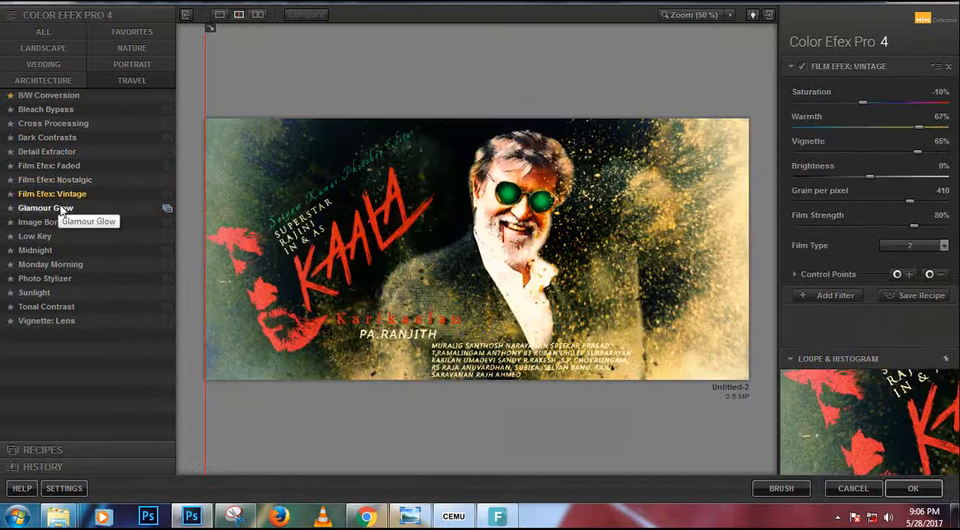
{"action": "left_click", "coordinate": [60, 206]}
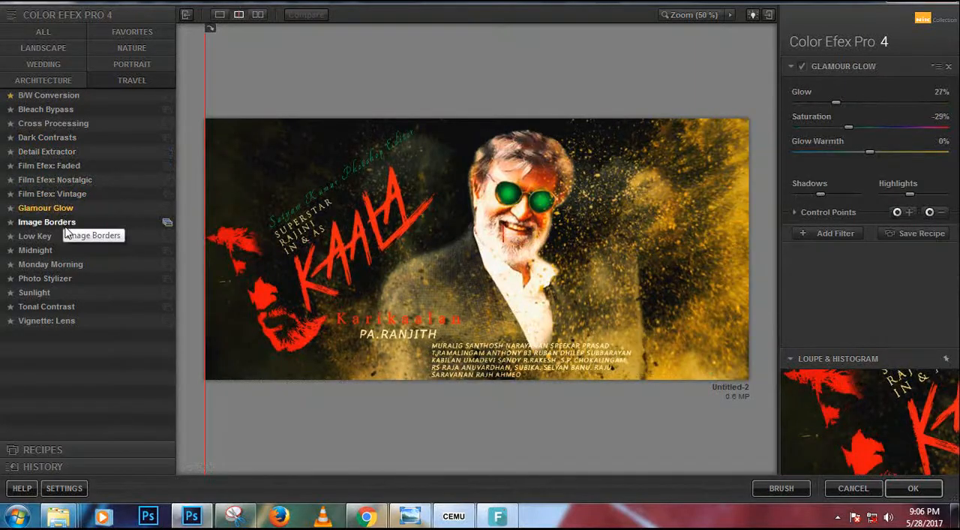
Preview Image Borders, Low Key, Midnight and Monday Morning, and select the Photo Stylizer filter for the poster.
{"action": "left_click", "coordinate": [66, 229]}
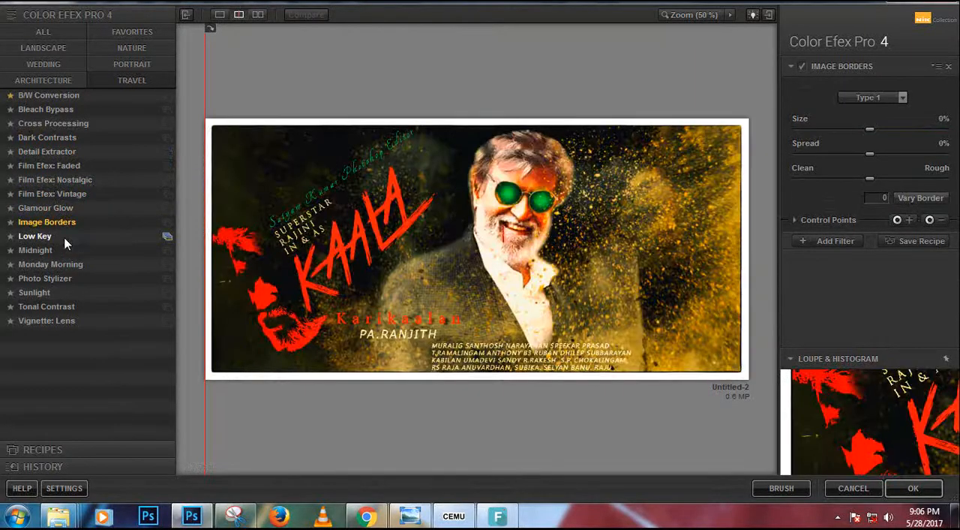
{"action": "left_click", "coordinate": [65, 240]}
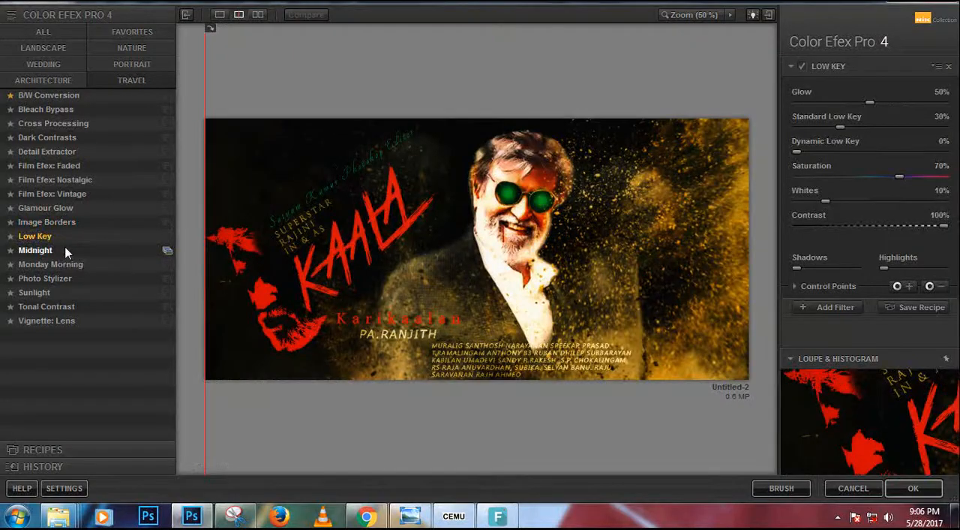
{"action": "left_click", "coordinate": [65, 251]}
{"action": "left_click", "coordinate": [67, 264]}
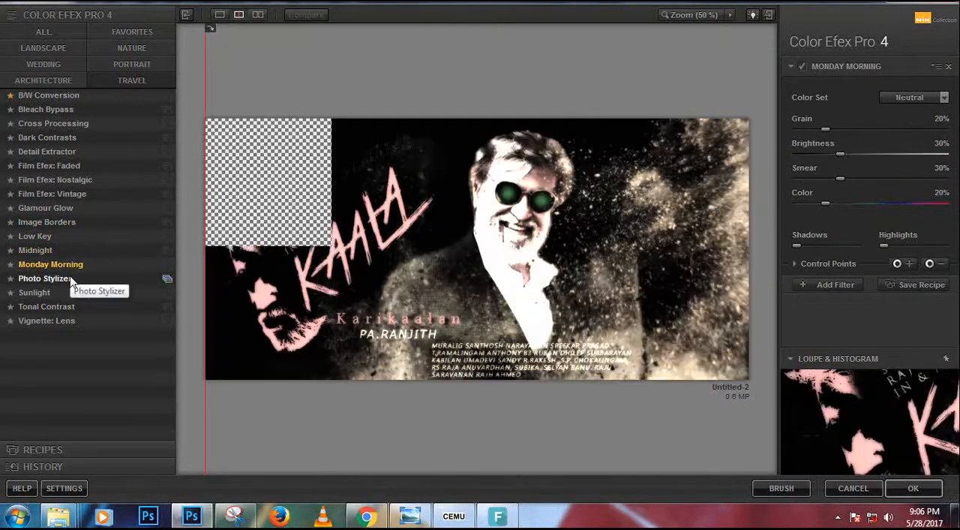
{"action": "left_click", "coordinate": [70, 278]}
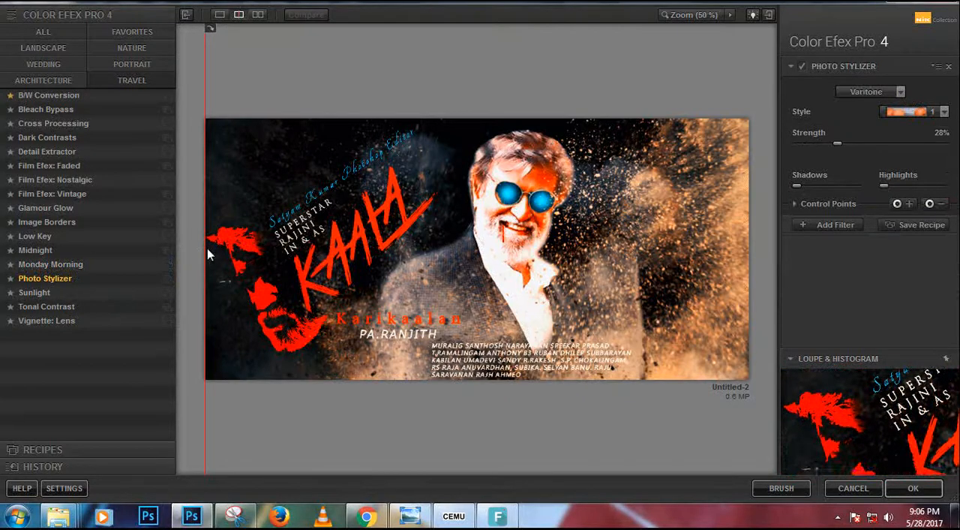
Replace Photo Stylizer with the Reflector Efex filter using the Gold method, lower its light intensity, and apply it to the poster.
{"action": "left_click_drag", "start_coordinate": [203, 249], "coordinate": [476, 273]}
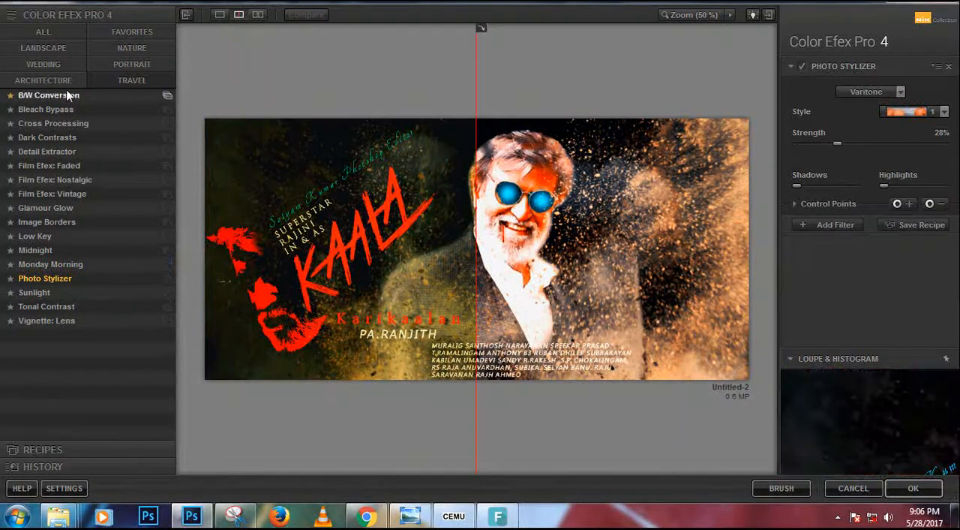
{"action": "left_click", "coordinate": [41, 33]}
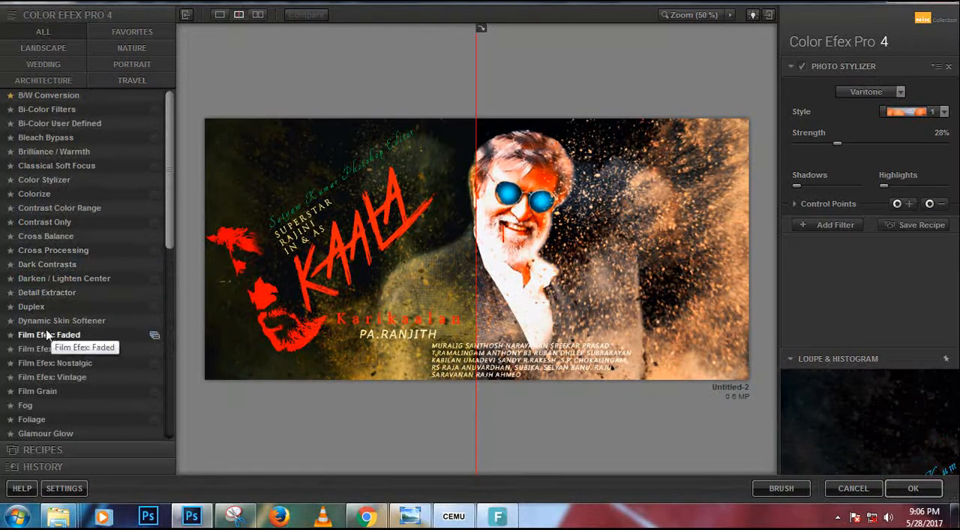
{"action": "scroll", "coordinate": [43, 349], "scroll_direction": "down", "scroll_amount": 5}
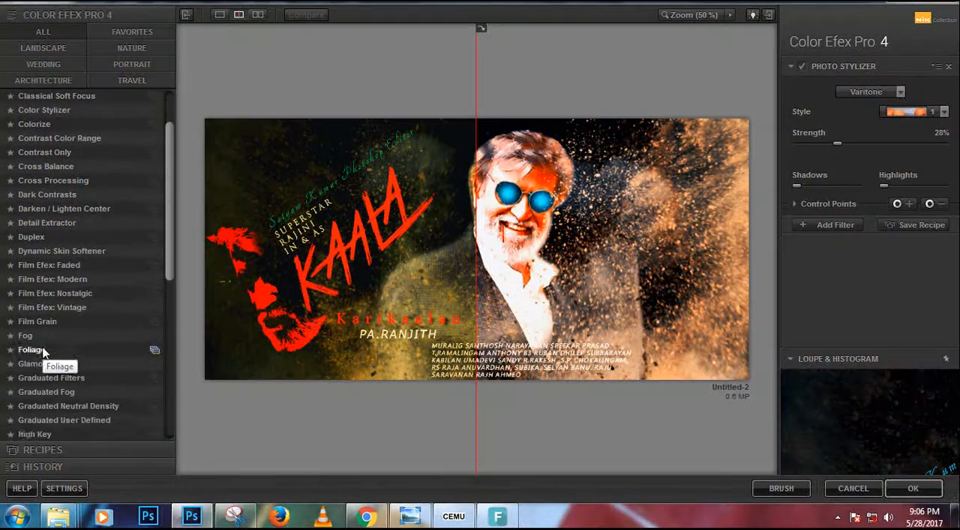
{"action": "scroll", "coordinate": [46, 351], "scroll_direction": "down", "scroll_amount": 9}
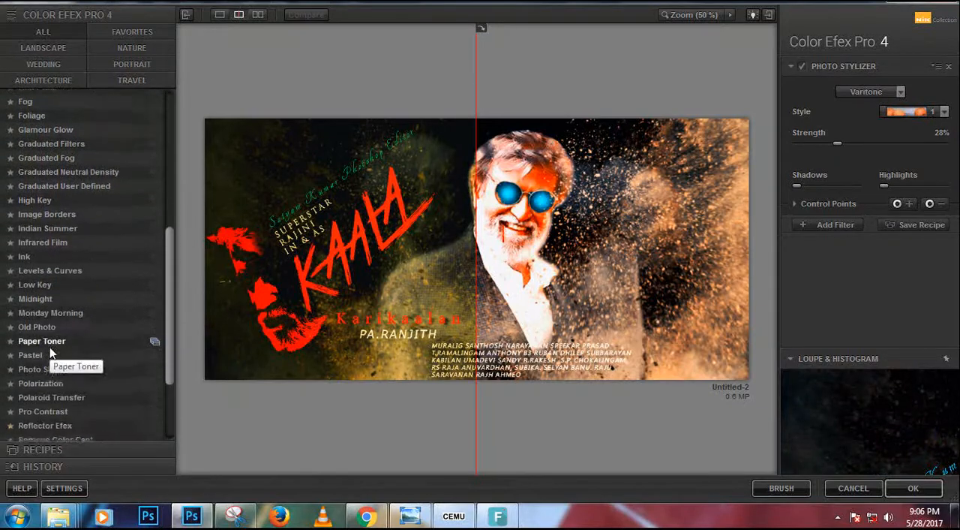
{"action": "scroll", "coordinate": [51, 352], "scroll_direction": "down", "scroll_amount": 1}
{"action": "left_click", "coordinate": [47, 327]}
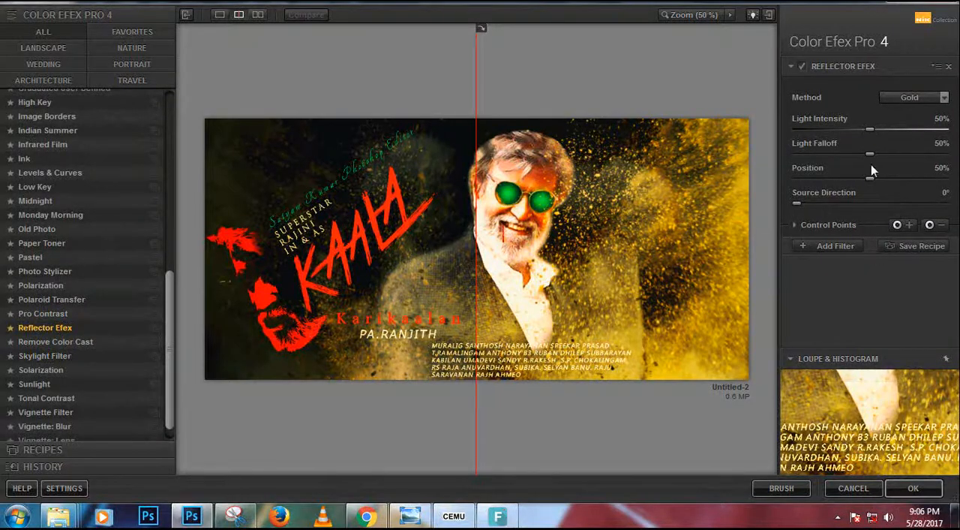
{"action": "left_click_drag", "start_coordinate": [871, 132], "coordinate": [798, 126]}
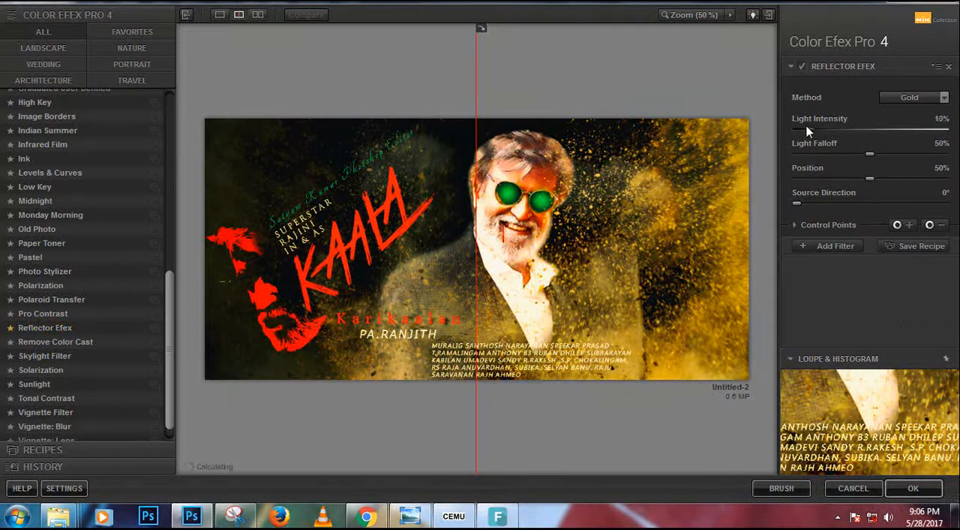
{"action": "left_click", "coordinate": [913, 488]}
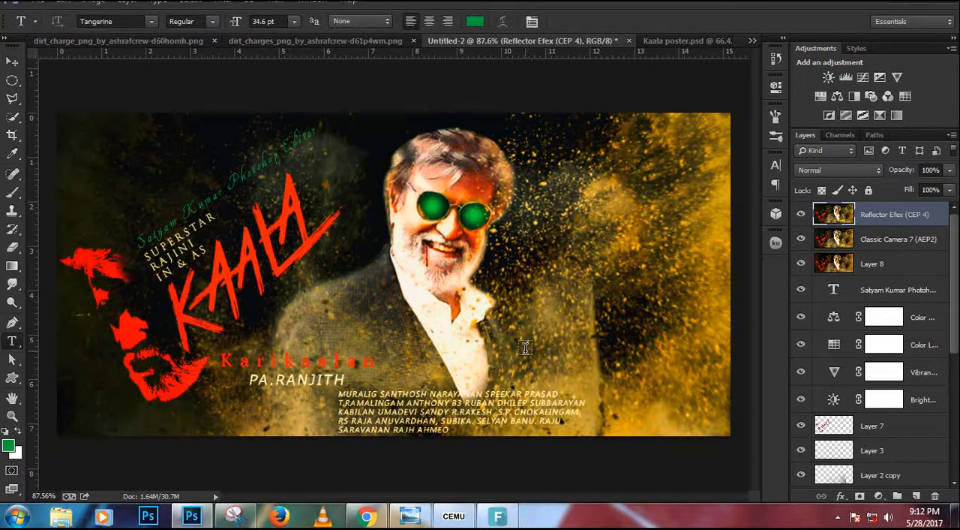
Add the text "Subscrie" beside the man's jacket and set its font to Arial.
{"action": "left_click", "coordinate": [525, 348]}
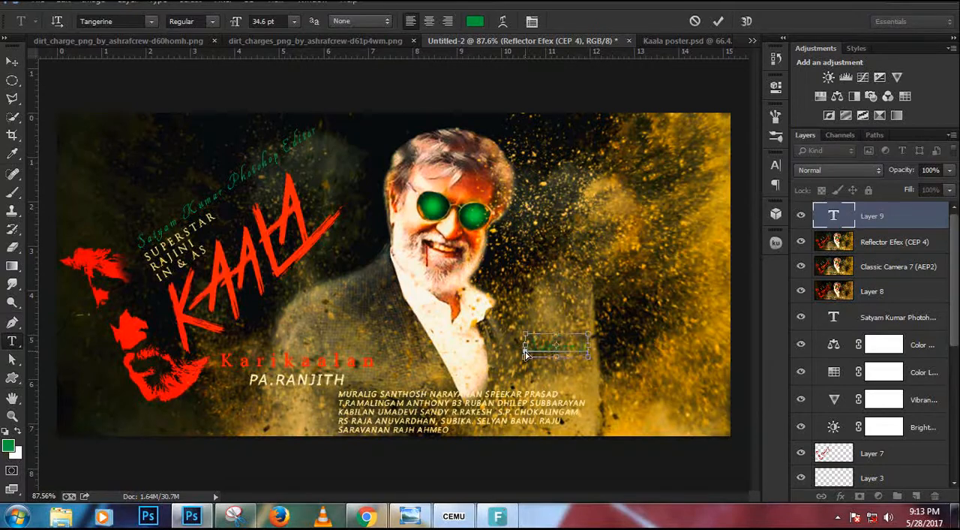
{"action": "key", "text": "ctrl+a"}
{"action": "left_click", "coordinate": [120, 21]}
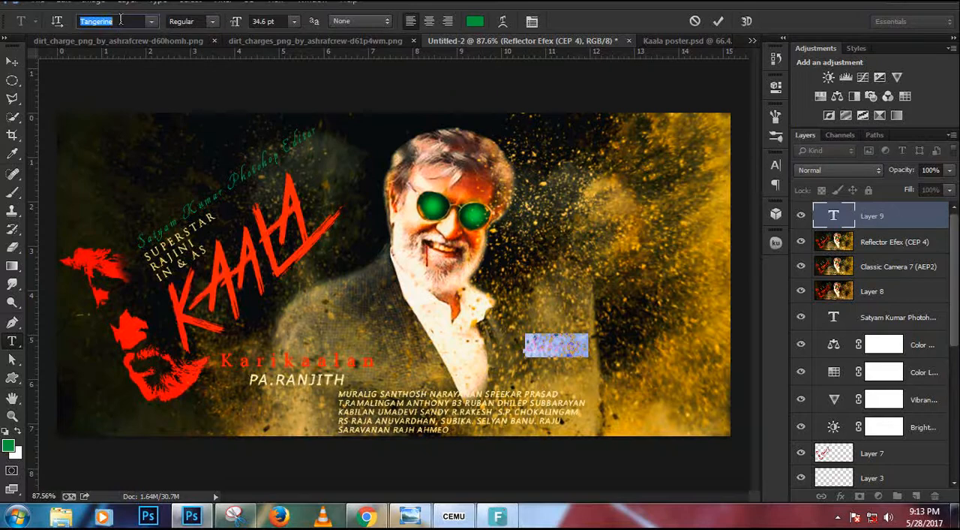
{"action": "type", "text": "Arial"}
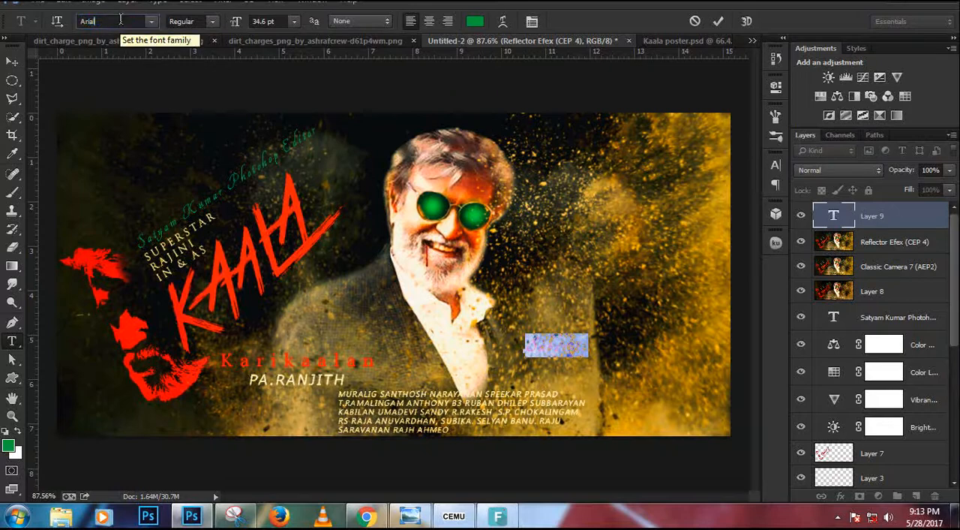
{"action": "key", "text": "Return"}
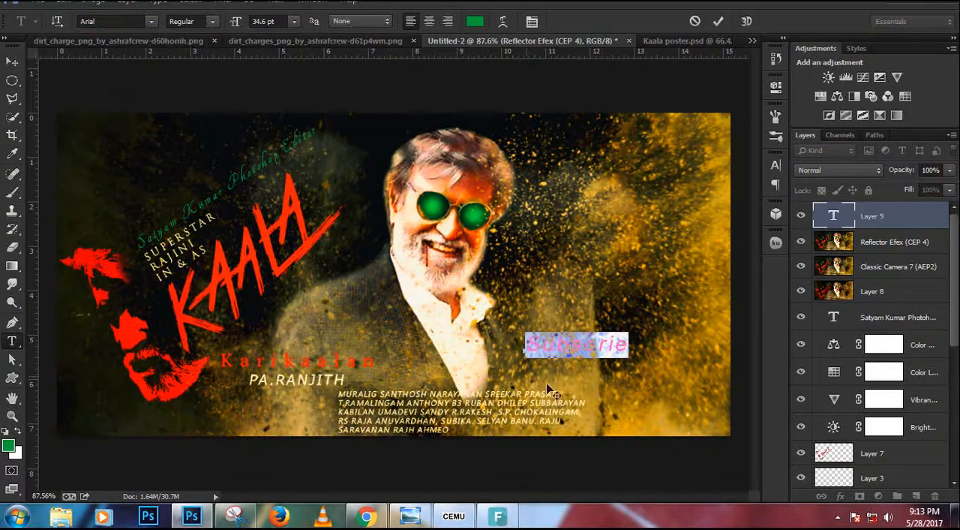
Move the text to the poster's upper right corner and insert "My" before "Subscrie".
{"action": "left_click_drag", "start_coordinate": [594, 397], "coordinate": [668, 181]}
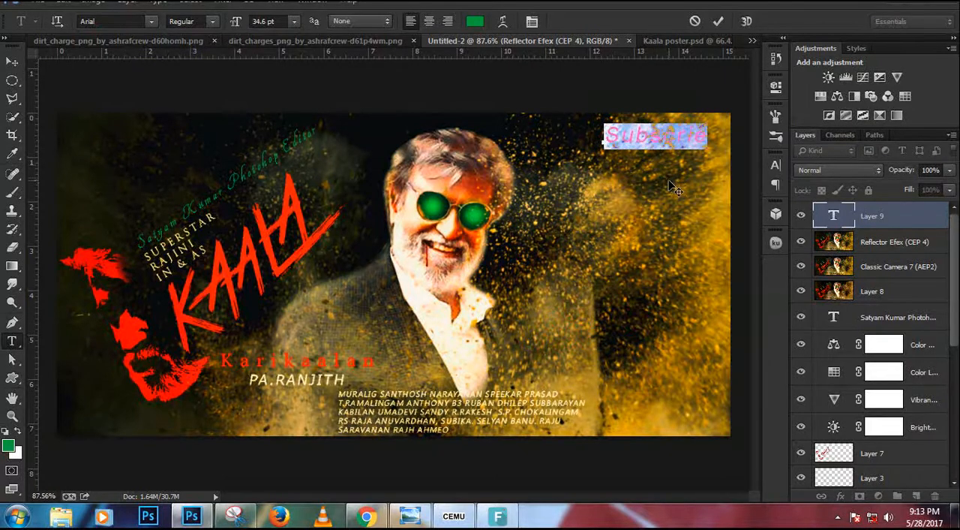
{"action": "left_click", "coordinate": [611, 134]}
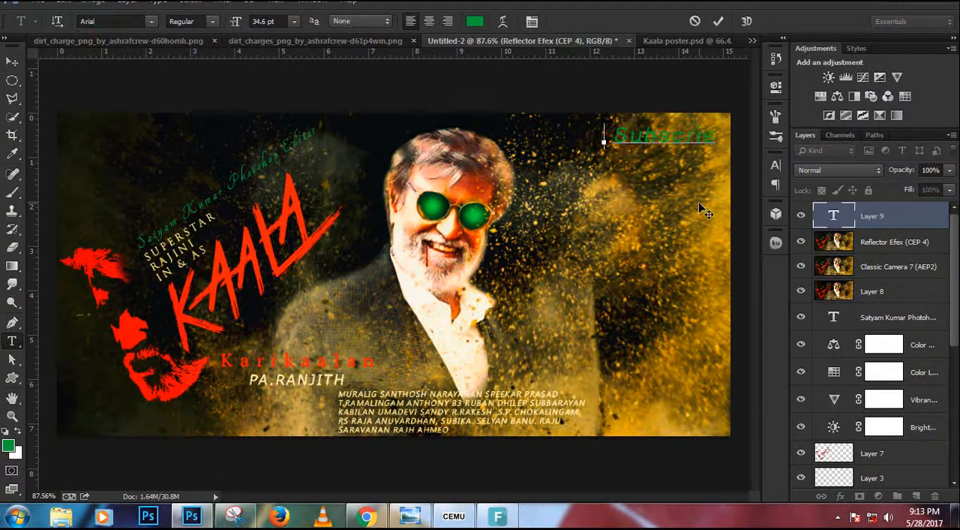
{"action": "type", "text": "My"}
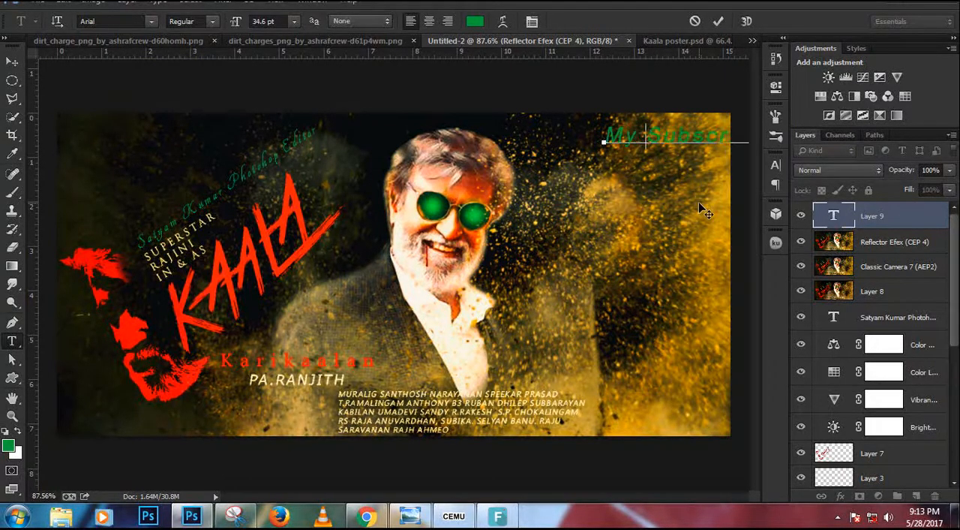
Shift the text line left over the man's hair and insert "cahnnel" after "My".
{"action": "left_click_drag", "start_coordinate": [704, 213], "coordinate": [498, 228]}
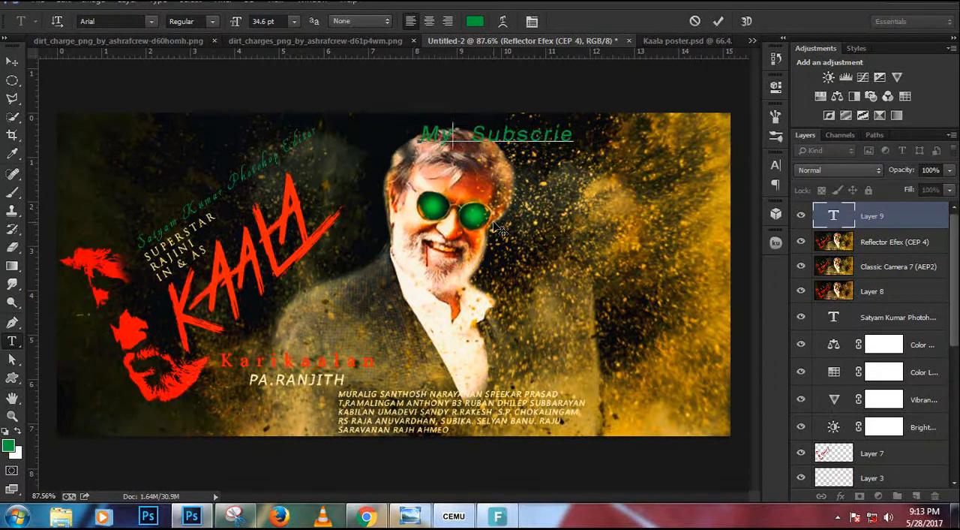
{"action": "type", "text": "cahnn"}
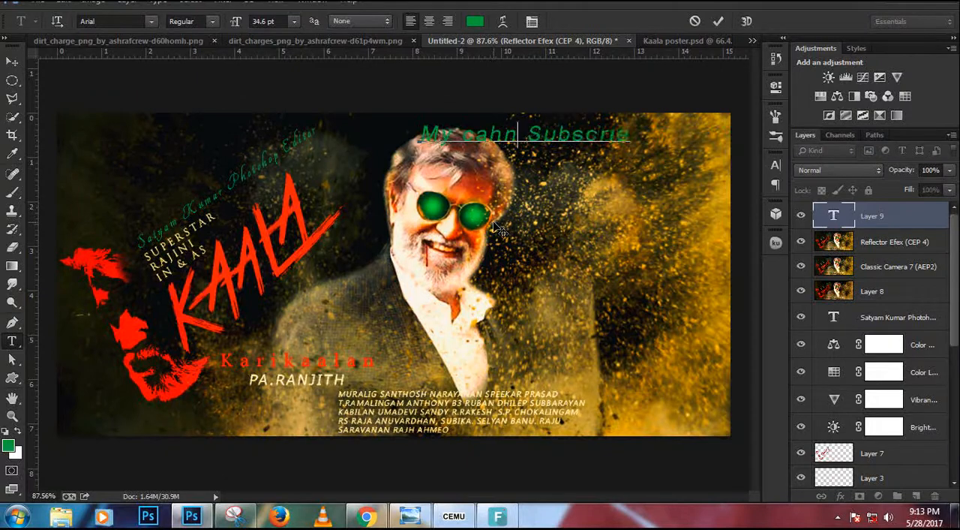
{"action": "key", "text": "BackSpace"}
{"action": "key", "text": "BackSpace"}
{"action": "key", "text": "BackSpace"}
{"action": "key", "text": "BackSpace"}
{"action": "key", "text": "BackSpace"}
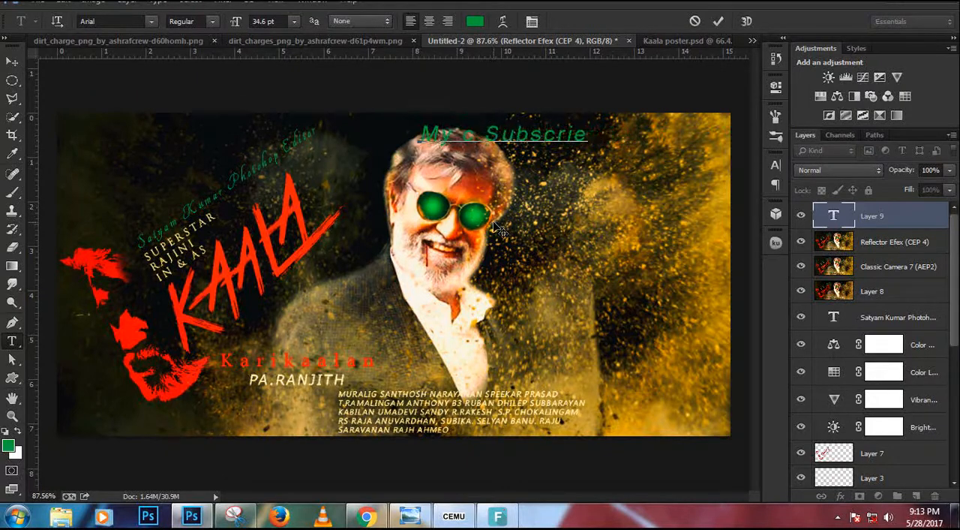
{"action": "type", "text": "h"}
{"action": "key", "text": "BackSpace"}
{"action": "type", "text": "ah"}
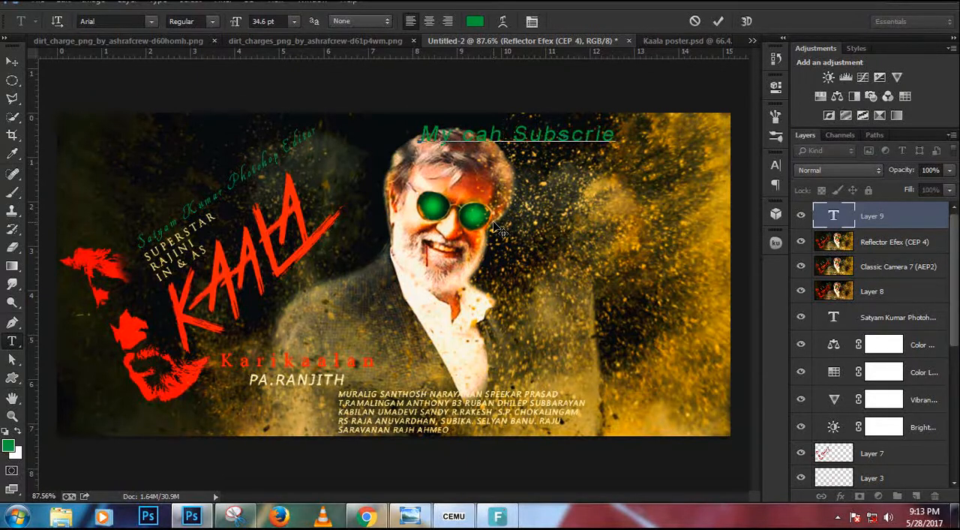
{"action": "type", "text": "nnel"}
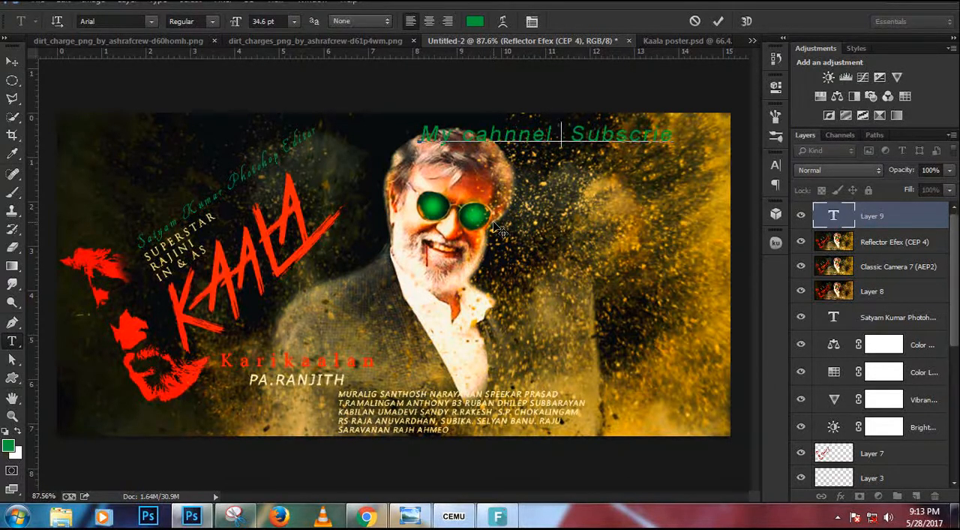
Insert the channel owner's full name before "Subscrie", fit the line across the man's jacket, and commit the text.
{"action": "left_click_drag", "start_coordinate": [501, 231], "coordinate": [454, 426]}
{"action": "type", "text": "satyam u"}
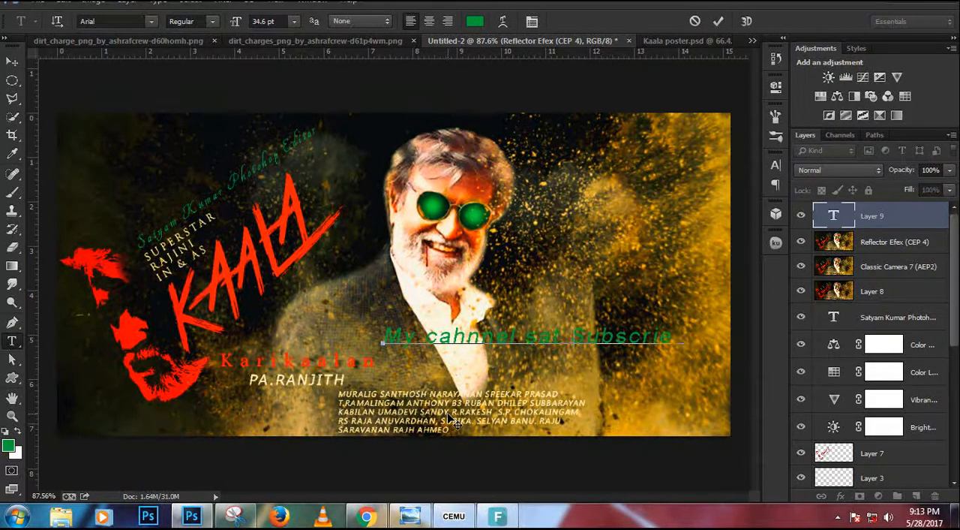
{"action": "key", "text": "BackSpace"}
{"action": "key", "text": "BackSpace"}
{"action": "key", "text": "BackSpace"}
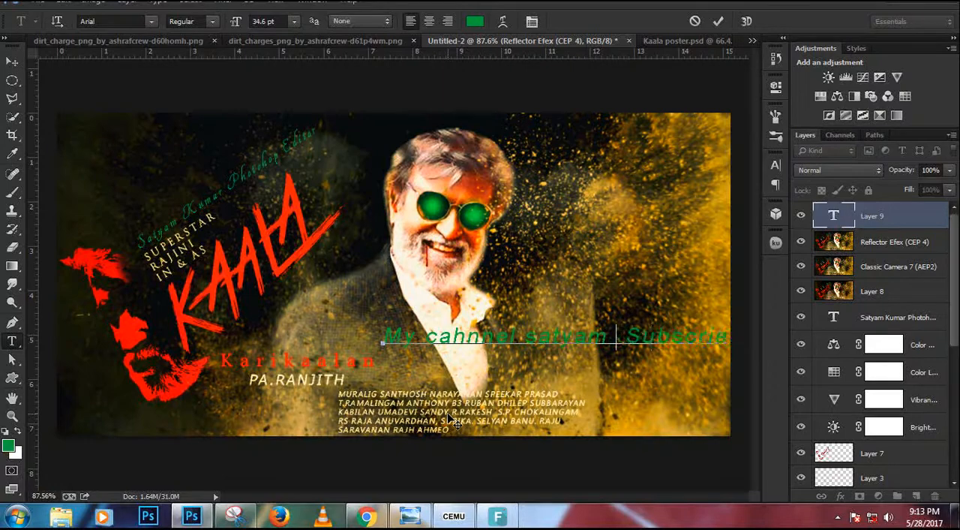
{"action": "type", "text": "Kumar"}
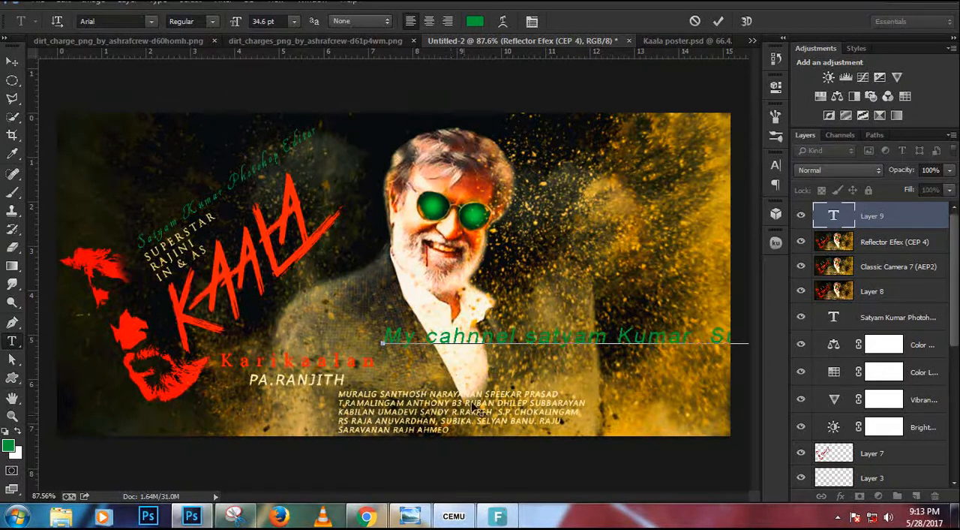
{"action": "left_click_drag", "start_coordinate": [471, 389], "coordinate": [389, 384]}
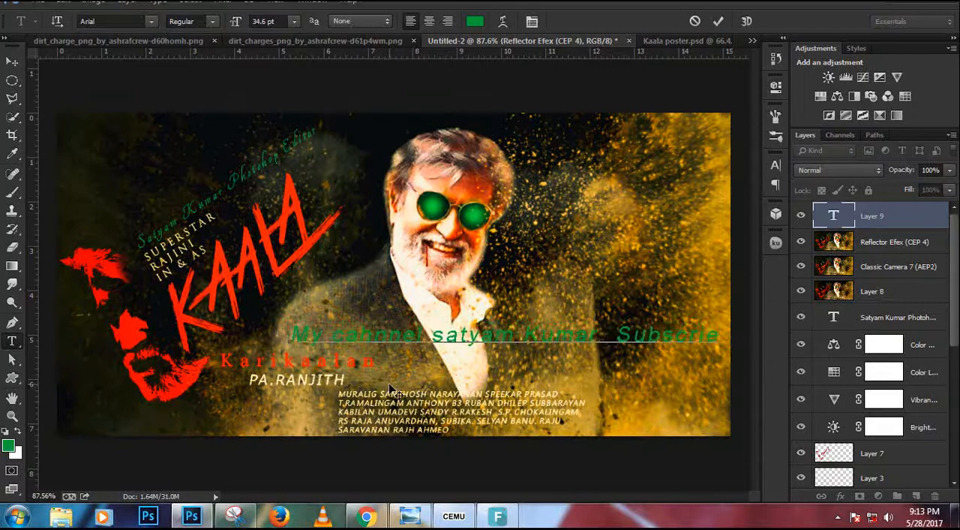
{"action": "left_click", "coordinate": [719, 22]}
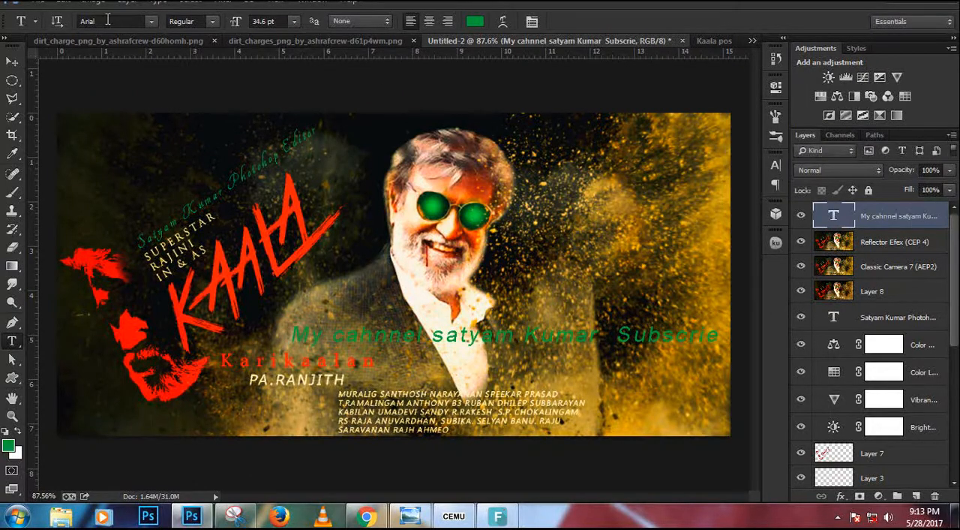
Change the color of the channel text line to white.
{"action": "left_click", "coordinate": [474, 24]}
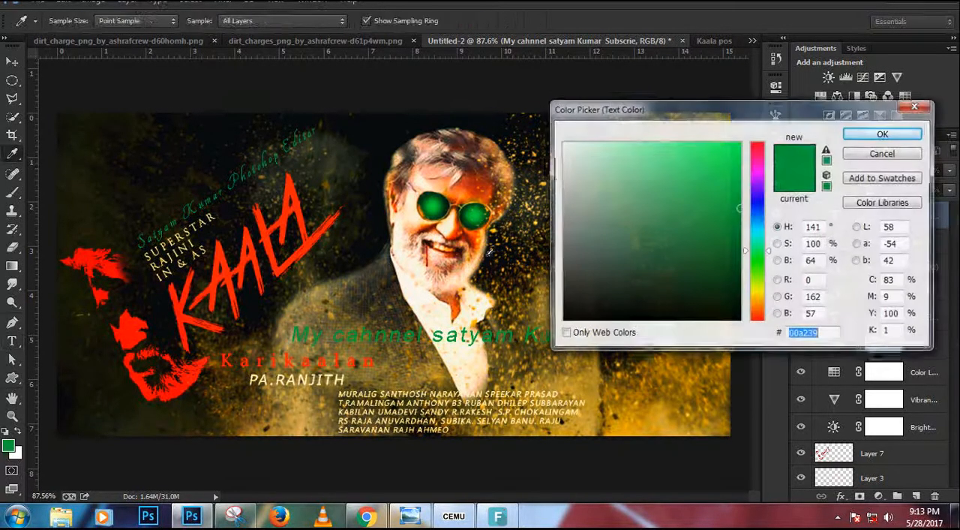
{"action": "left_click_drag", "start_coordinate": [648, 255], "coordinate": [367, 42]}
{"action": "left_click", "coordinate": [884, 133]}
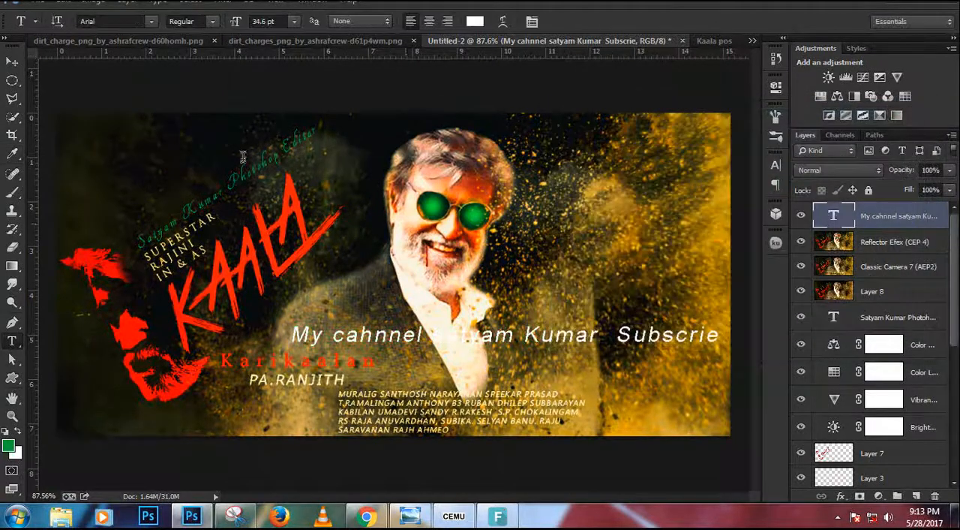
Move the channel text line up across the man's hair, keeping it within the poster's right edge.
{"action": "left_click", "coordinate": [12, 60]}
{"action": "left_click_drag", "start_coordinate": [521, 334], "coordinate": [529, 166]}
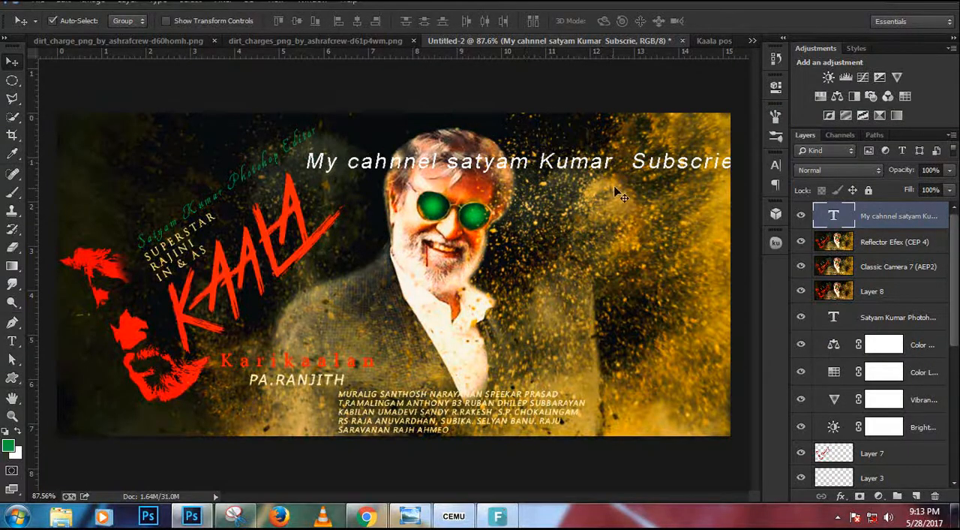
{"action": "left_click_drag", "start_coordinate": [639, 174], "coordinate": [627, 173]}
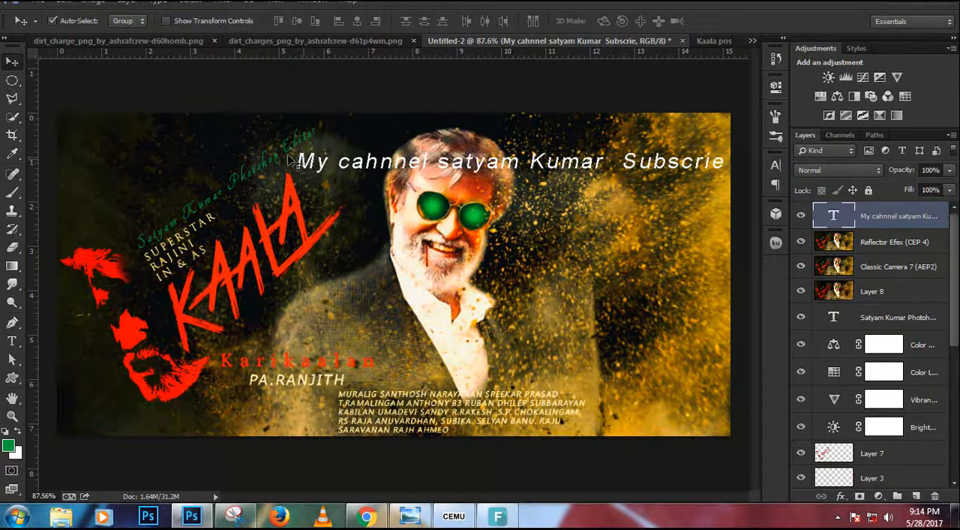